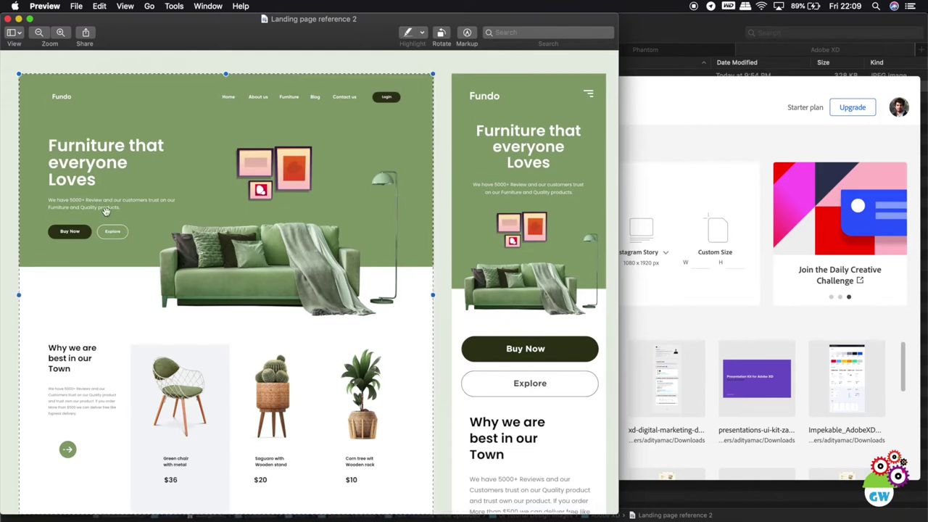
Step: Examine the desktop and mobile versions of the furniture landing page reference
{"action": "left_click", "coordinate": [460, 135]}
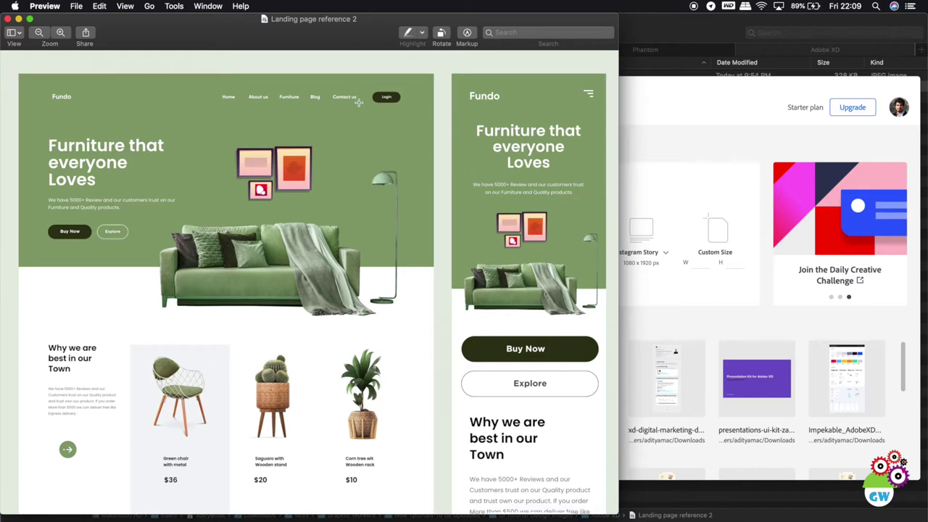
{"action": "left_click_drag", "start_coordinate": [453, 72], "coordinate": [601, 511]}
{"action": "left_click_drag", "start_coordinate": [129, 33], "coordinate": [253, 31]}
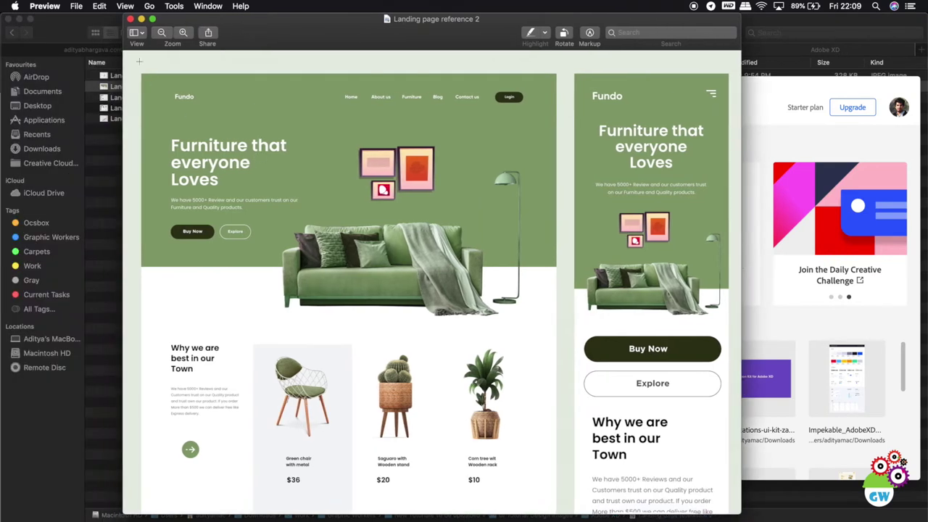
Step: Switch to Adobe XD and create a new document with a Web 1920 artboard of 1920 x 1080 px
{"action": "left_click", "coordinate": [765, 96]}
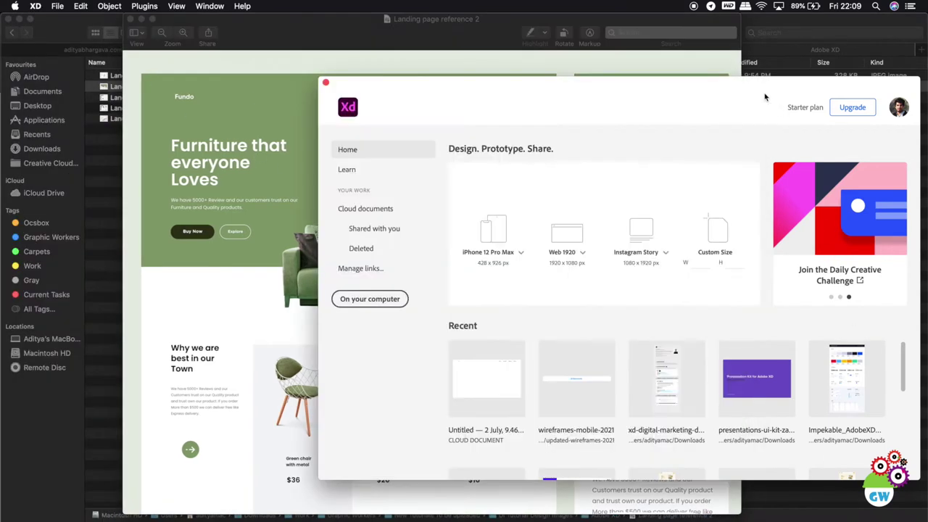
{"action": "left_click_drag", "start_coordinate": [765, 97], "coordinate": [624, 94]}
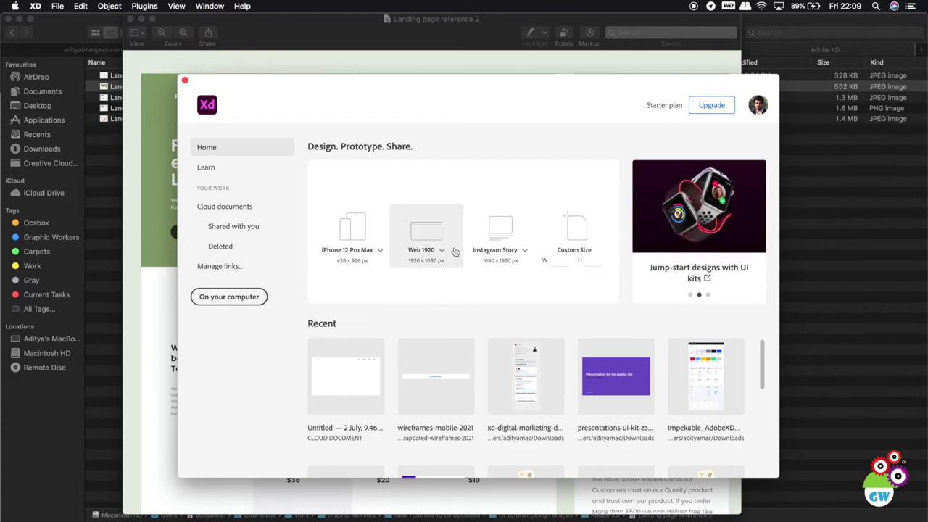
{"action": "left_click", "coordinate": [434, 235]}
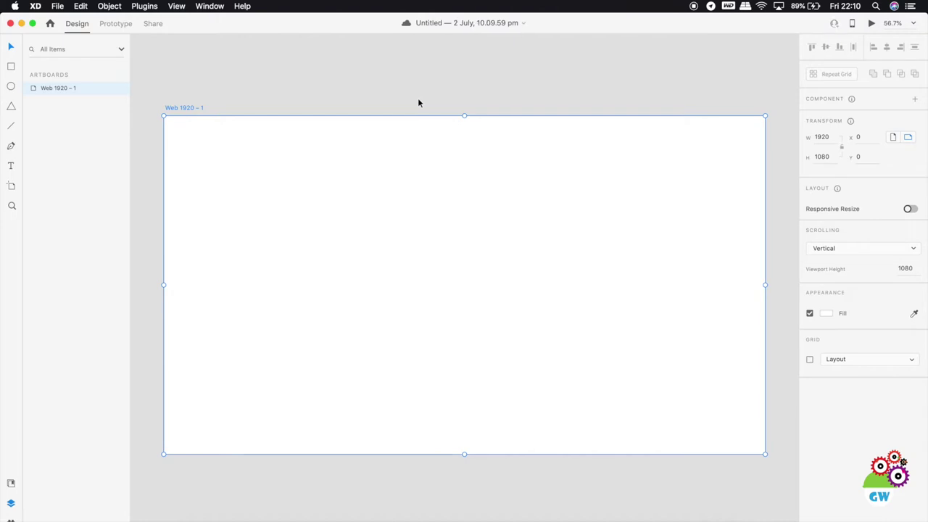
Step: Show the layout grid on the Web 1920 artboard and deselect the artboard
{"action": "left_click", "coordinate": [418, 103]}
{"action": "left_click", "coordinate": [385, 114]}
{"action": "left_click", "coordinate": [219, 7]}
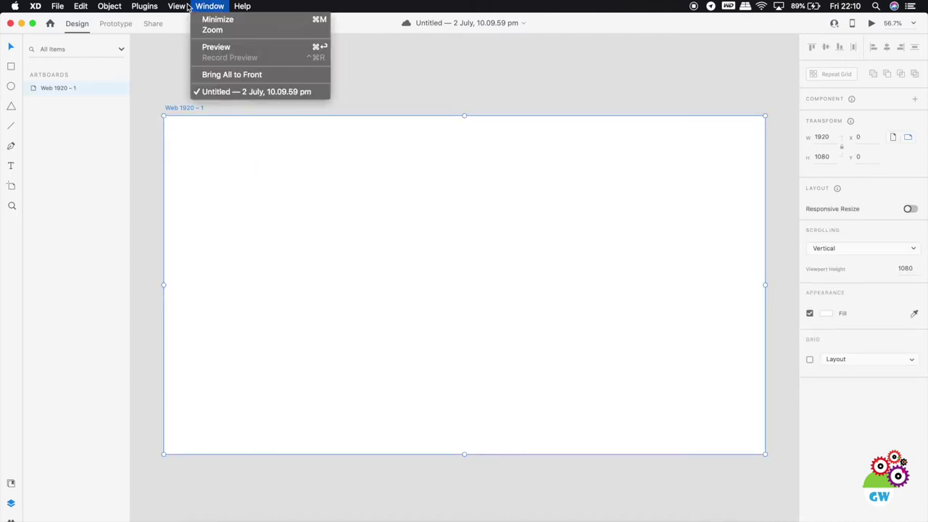
{"action": "mouse_move", "coordinate": [176, 6]}
{"action": "left_click", "coordinate": [219, 181]}
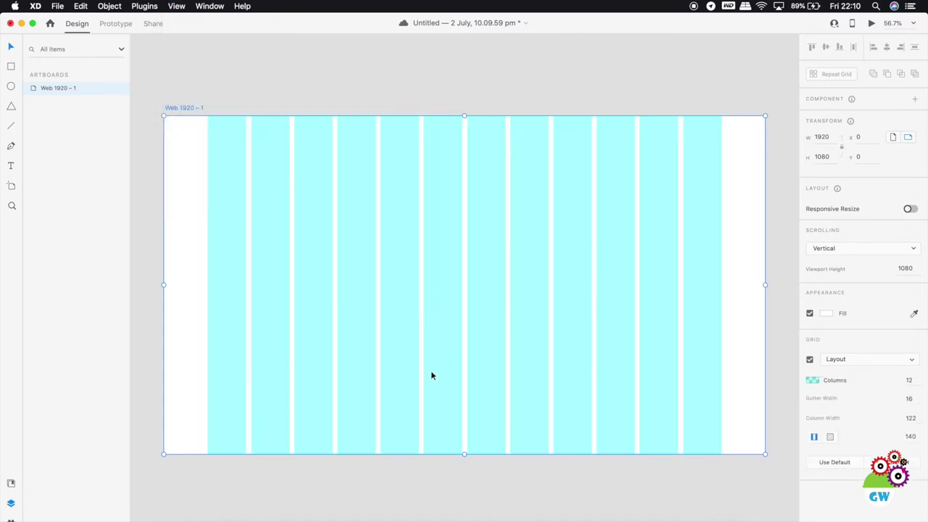
{"action": "left_click", "coordinate": [384, 83]}
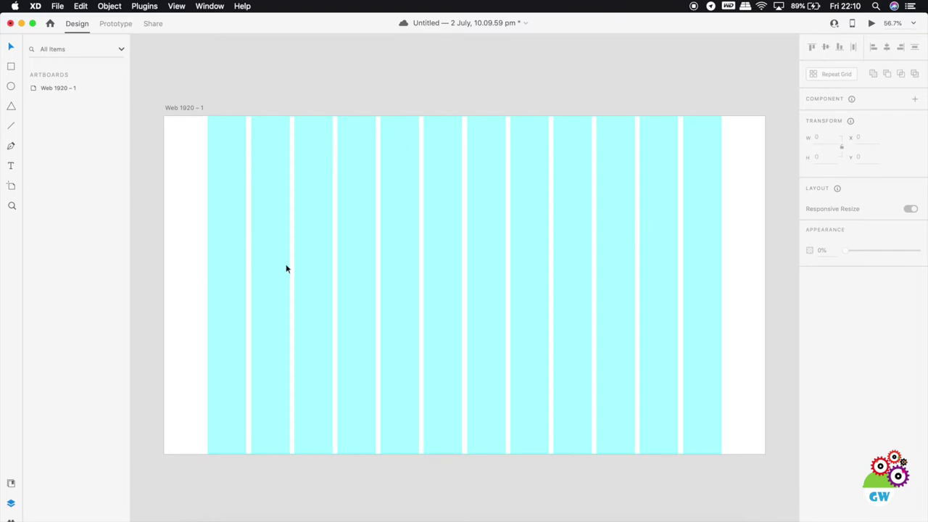
Step: Switch to the reference image in Preview, examine its navigation bar, headline, sofa picture and product section, and close it
{"action": "key", "text": "super+Tab"}
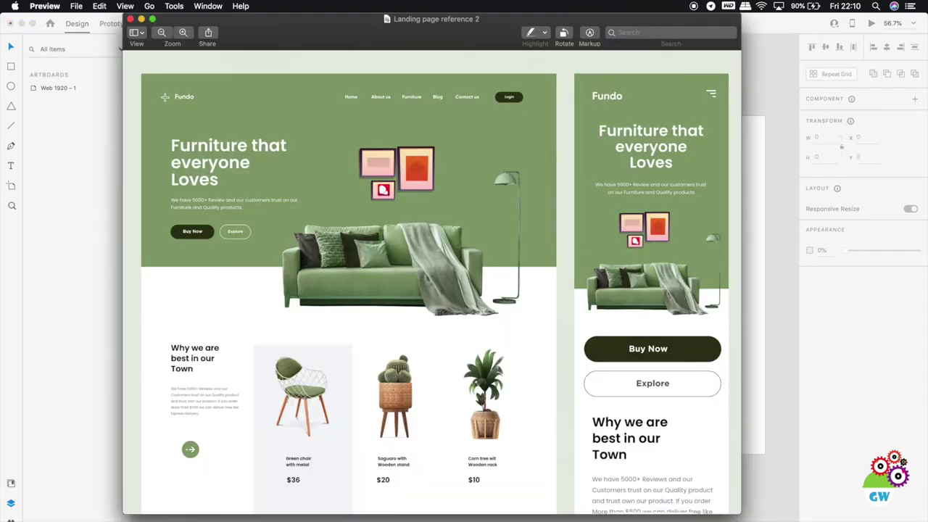
{"action": "left_click_drag", "start_coordinate": [161, 85], "coordinate": [516, 110]}
{"action": "left_click", "coordinate": [536, 124]}
{"action": "left_click_drag", "start_coordinate": [169, 131], "coordinate": [164, 197]}
{"action": "mouse_move", "coordinate": [160, 131]}
{"action": "left_mouse_down"}
{"action": "mouse_move", "coordinate": [229, 187]}
{"action": "mouse_move", "coordinate": [290, 189]}
{"action": "mouse_move", "coordinate": [160, 134]}
{"action": "left_mouse_up"}
{"action": "left_click", "coordinate": [289, 195]}
{"action": "left_click", "coordinate": [204, 219]}
{"action": "left_click_drag", "start_coordinate": [270, 219], "coordinate": [505, 312]}
{"action": "left_click", "coordinate": [504, 322]}
{"action": "left_click_drag", "start_coordinate": [240, 331], "coordinate": [522, 514]}
{"action": "left_click", "coordinate": [548, 437]}
{"action": "left_click_drag", "start_coordinate": [162, 88], "coordinate": [108, 26]}
{"action": "left_click", "coordinate": [130, 19]}
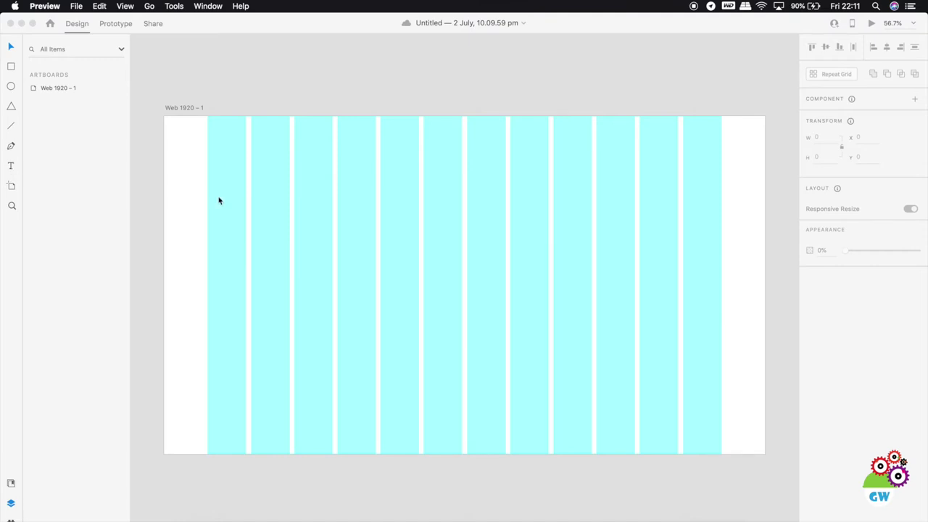
Step: Add the text "Graphic Workers" near the upper-left part of the artboard
{"action": "left_click", "coordinate": [13, 148]}
{"action": "key", "text": "t"}
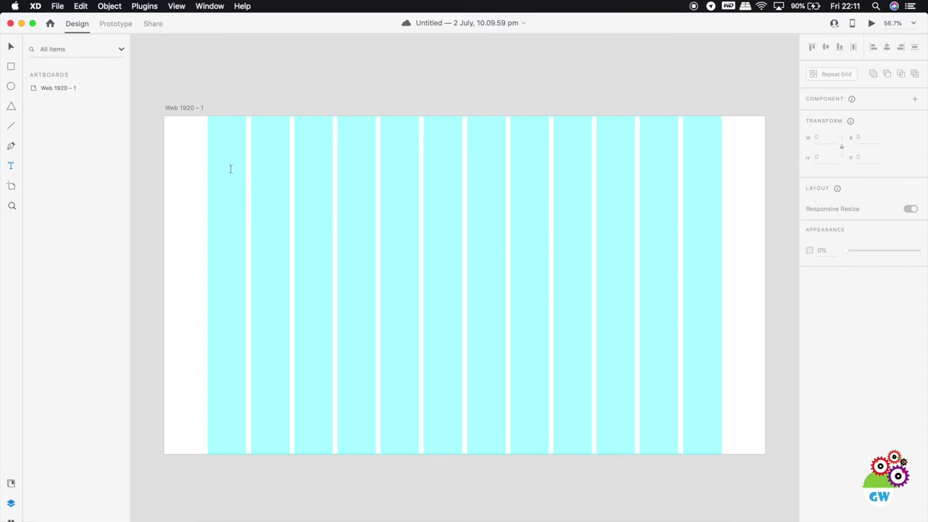
{"action": "left_click", "coordinate": [251, 188]}
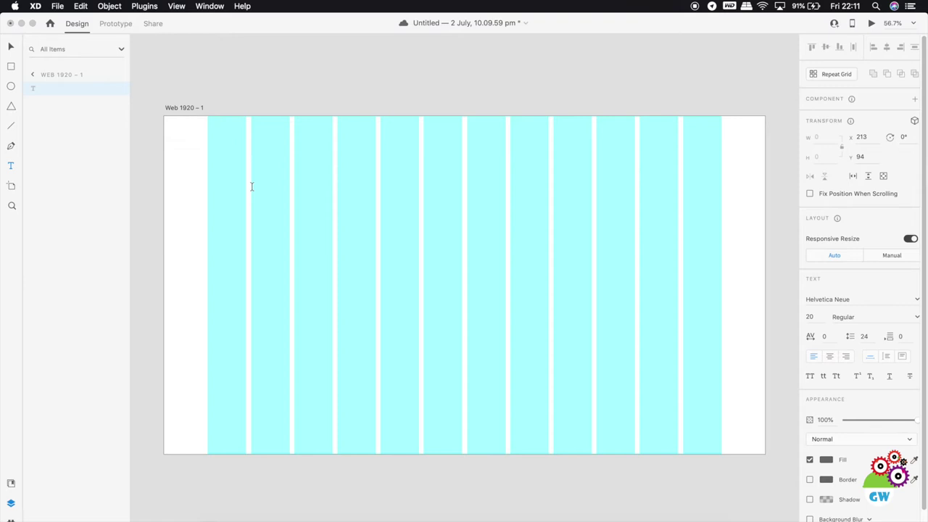
{"action": "type", "text": "Graphic Workers"}
Step: Fill the "Graphic Workers" text with #333333 and move it to the first grid column's left edge at X 140, Y 56
{"action": "key", "text": "super+a"}
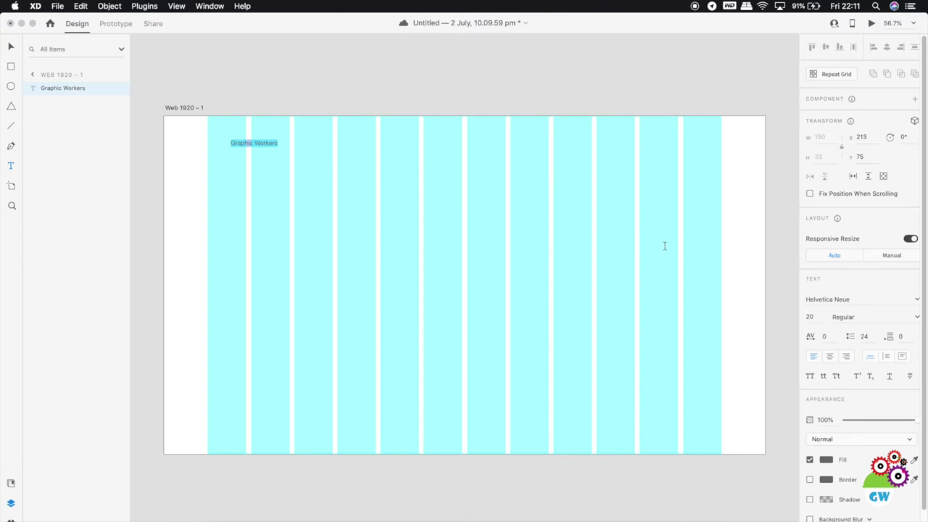
{"action": "left_click", "coordinate": [829, 462]}
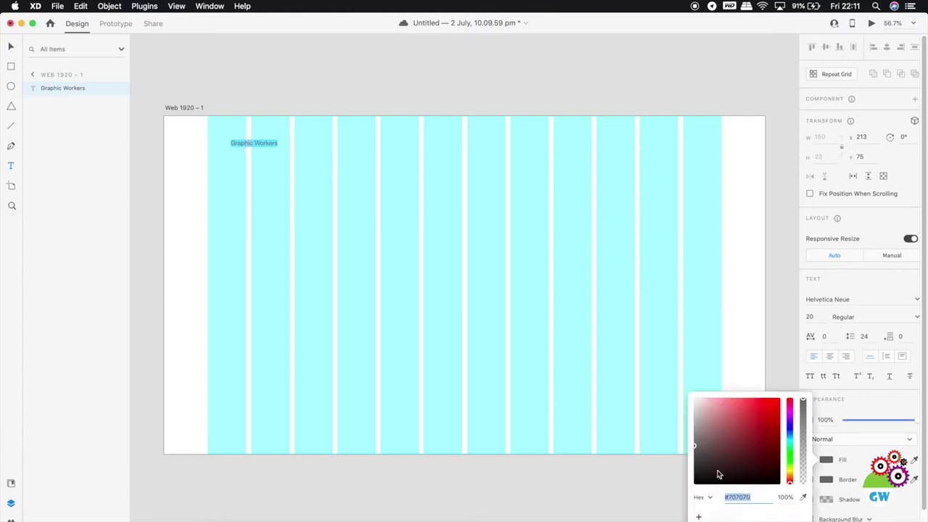
{"action": "left_click_drag", "start_coordinate": [704, 467], "coordinate": [682, 471]}
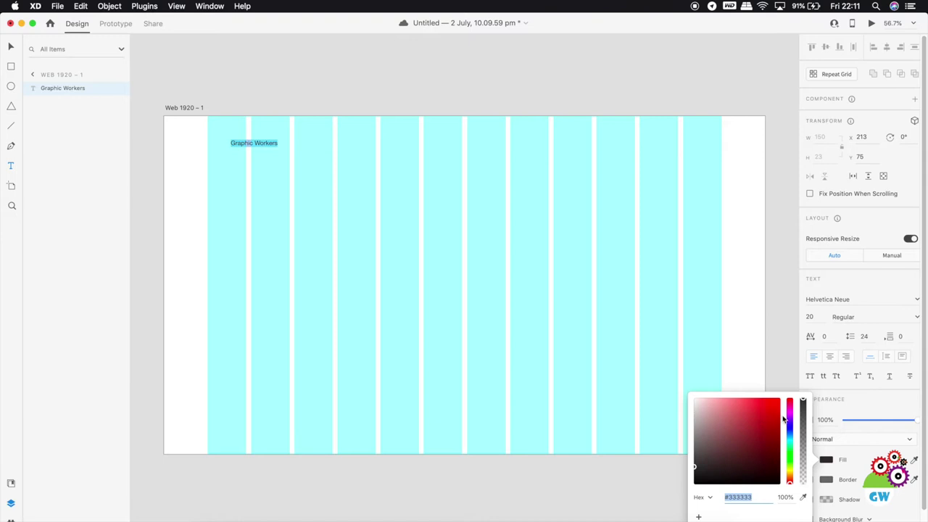
{"action": "left_click", "coordinate": [10, 48]}
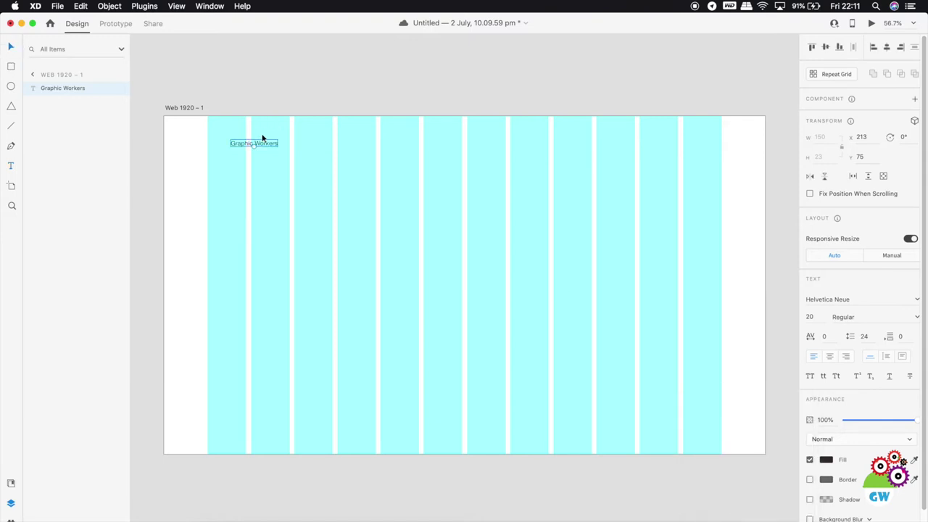
{"action": "left_click_drag", "start_coordinate": [264, 143], "coordinate": [245, 134]}
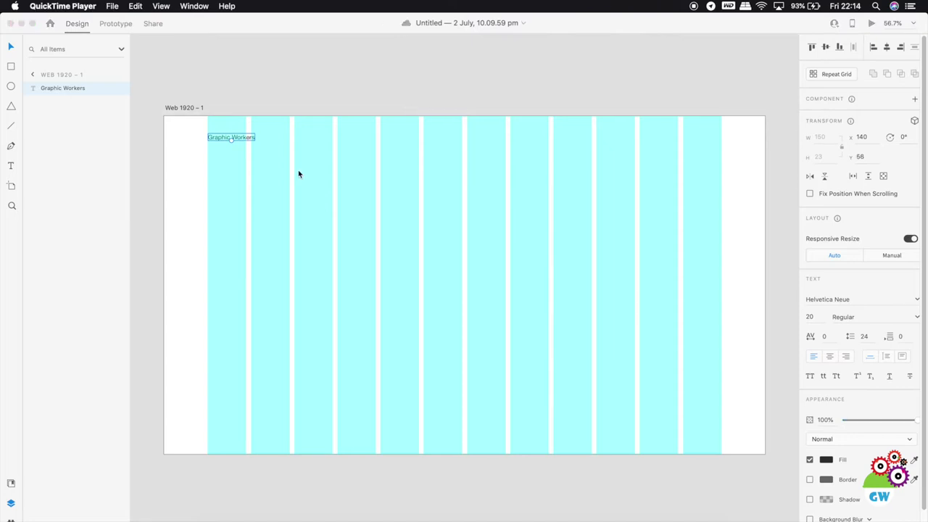
Step: Duplicate "Graphic Workers" along the same line to X 1030 and change the copy's text to "About Us"
{"action": "left_click", "coordinate": [250, 143]}
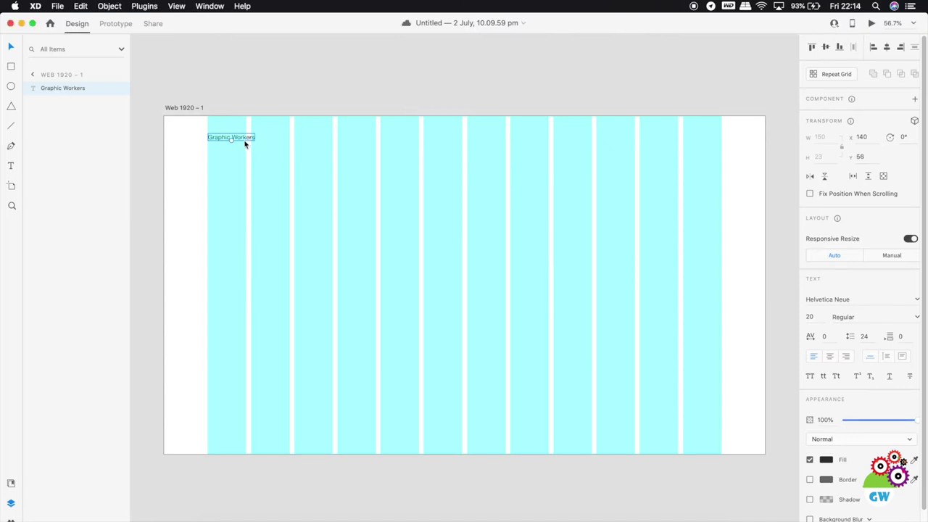
{"action": "left_click_drag", "start_coordinate": [247, 138], "coordinate": [535, 142]}
{"action": "double_click", "coordinate": [531, 141]}
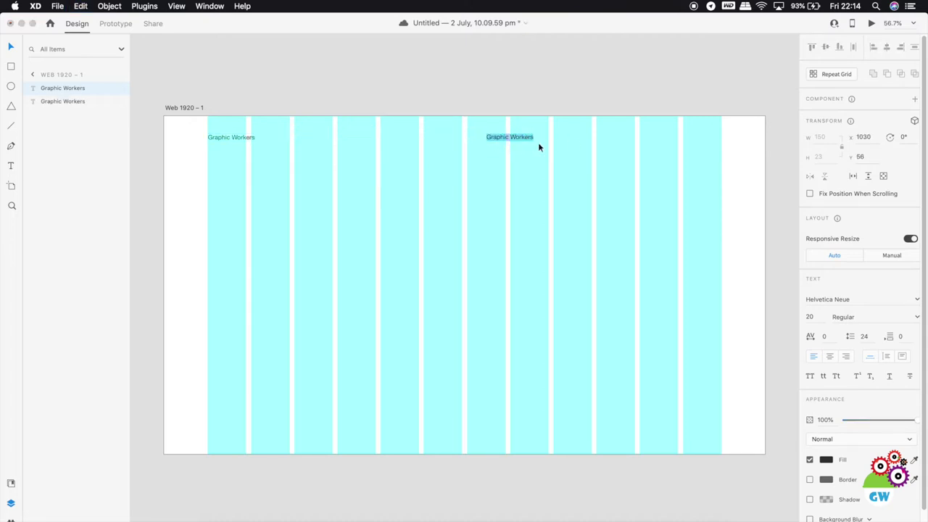
{"action": "type", "text": "About US"}
{"action": "key", "text": "Escape"}
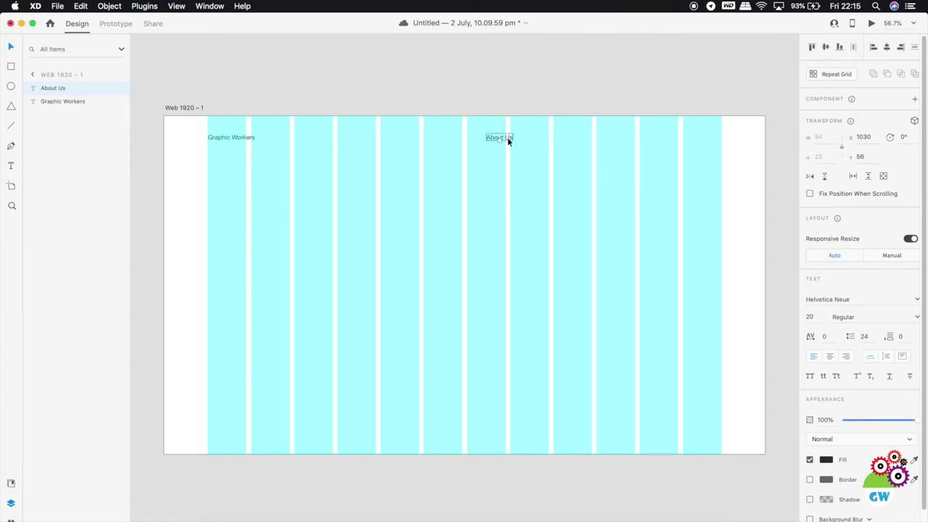
Step: Duplicate "About Us" to X 1204 on the same line and change the copy's text to "Products"
{"action": "key", "text": "super+d"}
{"action": "left_click_drag", "start_coordinate": [508, 140], "coordinate": [557, 137]}
{"action": "double_click", "coordinate": [557, 137]}
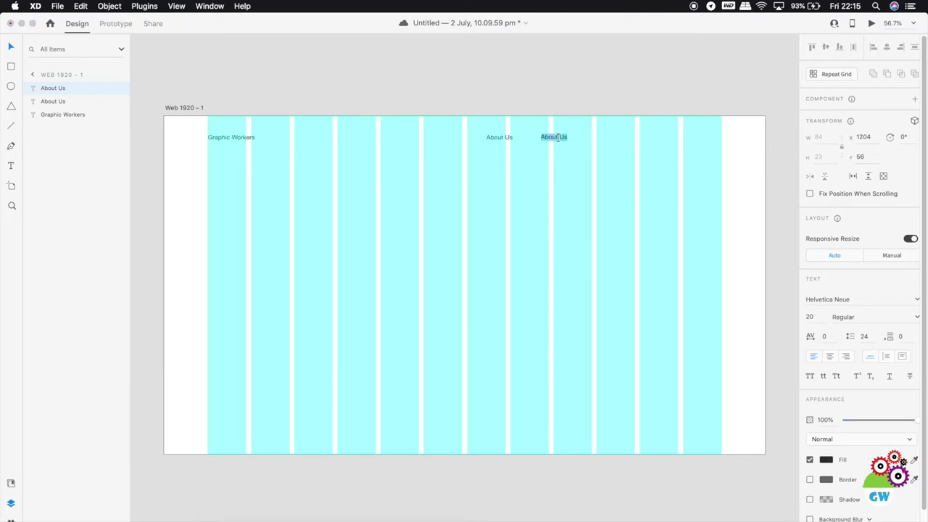
{"action": "type", "text": "Prodiucts"}
{"action": "left_click", "coordinate": [578, 147]}
{"action": "left_click", "coordinate": [599, 102]}
Step: Align "About Us" and "Products" with the left edges of adjacent grid columns and place a copy of "Products" at X 1382
{"action": "left_click_drag", "start_coordinate": [559, 138], "coordinate": [576, 139]}
{"action": "left_click_drag", "start_coordinate": [505, 137], "coordinate": [610, 136]}
{"action": "left_click", "coordinate": [571, 137]}
{"action": "key", "text": "super+d"}
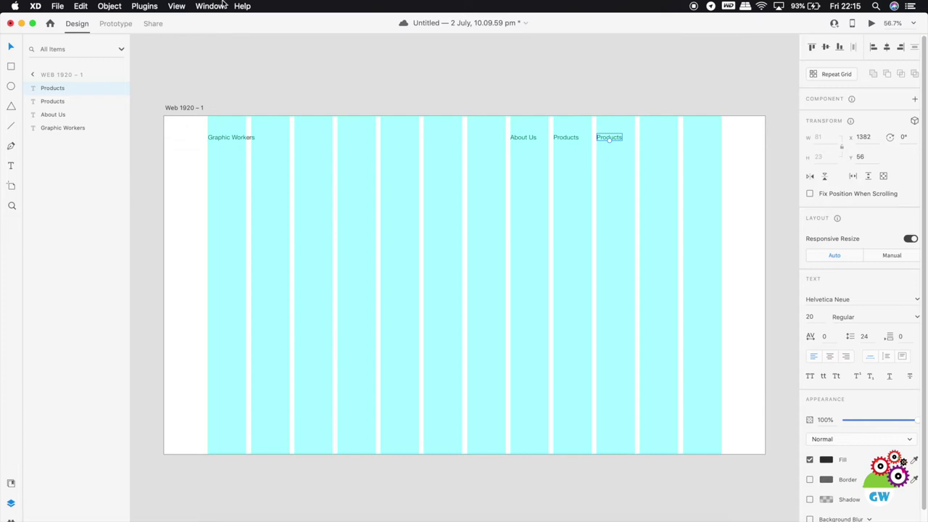
Step: Hide the layout grid to check the navigation text, and show the grid again
{"action": "left_click", "coordinate": [209, 6]}
{"action": "mouse_move", "coordinate": [168, 9]}
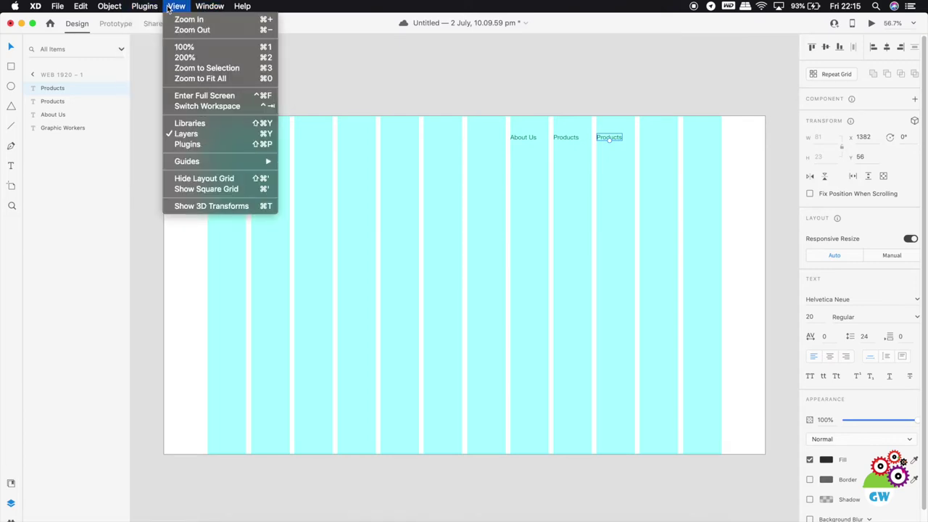
{"action": "left_click", "coordinate": [210, 180]}
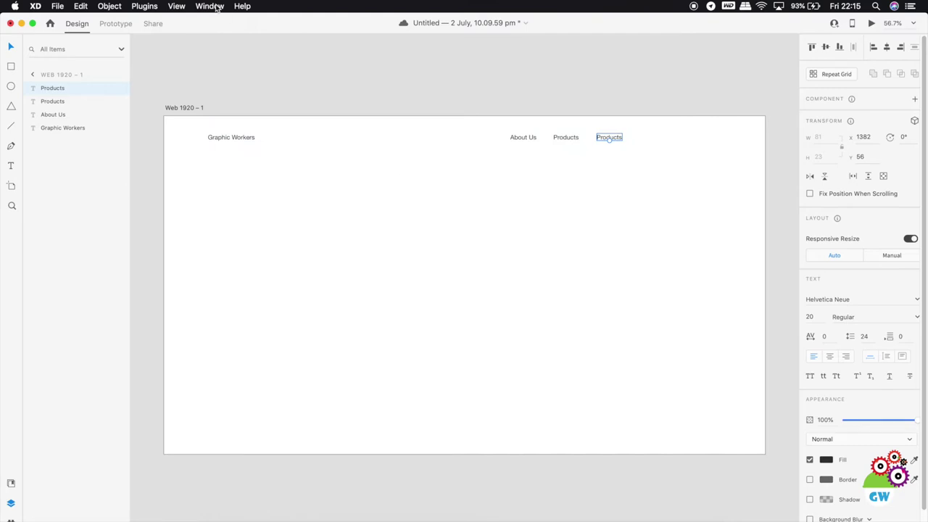
{"action": "key", "text": "super+shift+apostrophe"}
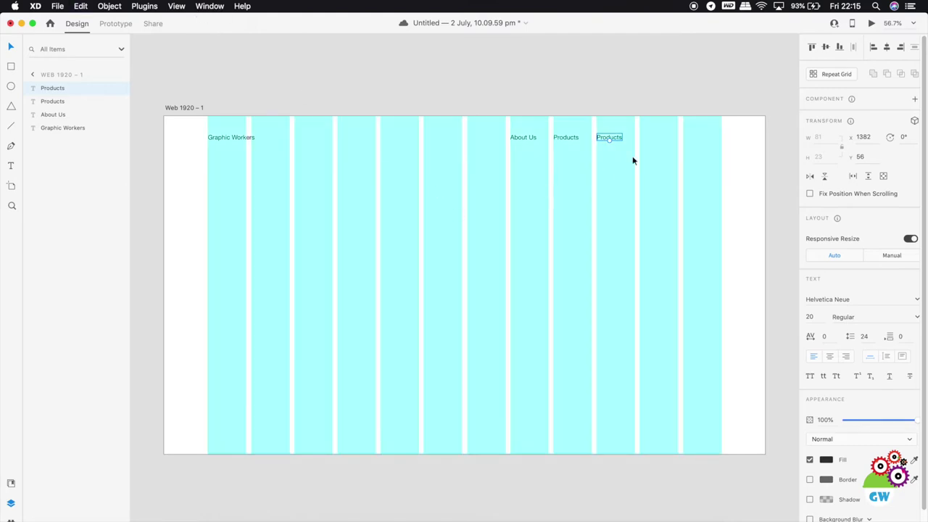
Step: Move the last "Products" copy to the final grid column's right edge at X 1699 and hide the layout grid
{"action": "left_click_drag", "start_coordinate": [614, 141], "coordinate": [715, 142]}
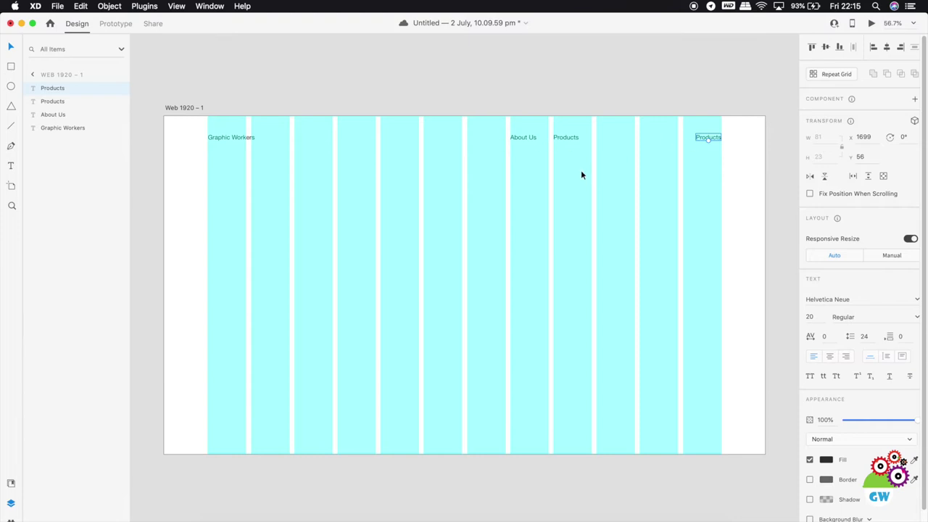
{"action": "left_click", "coordinate": [177, 6]}
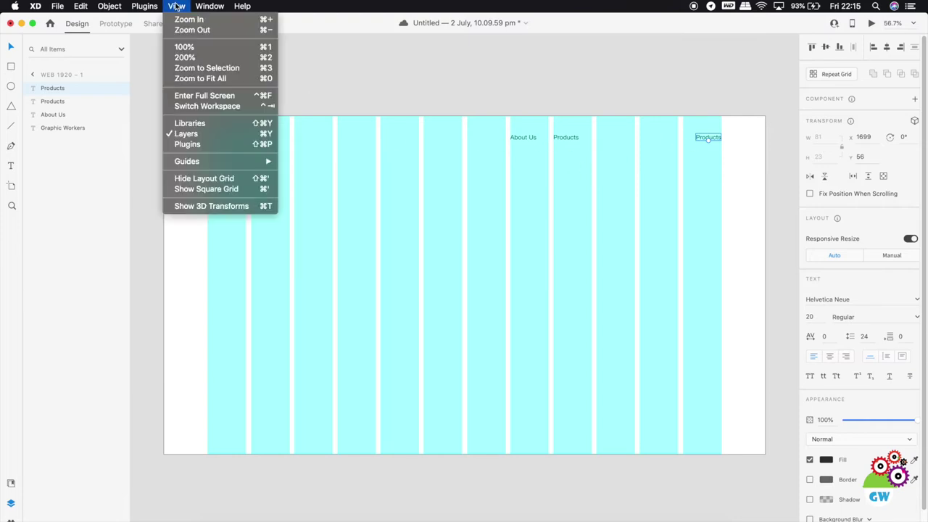
{"action": "left_click", "coordinate": [211, 181]}
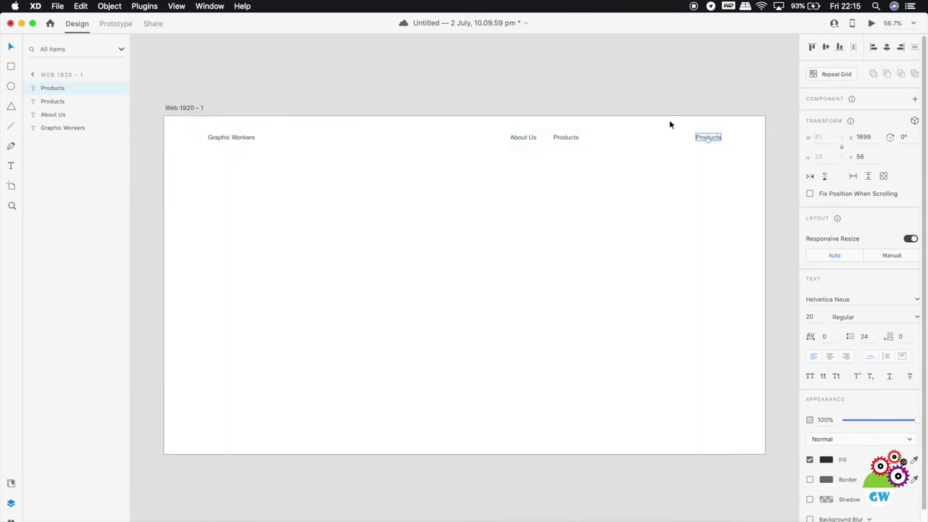
Step: Duplicate the first "Products" text to X 1379 with an equal 54 px gap and change the copy's text to "Offers"
{"action": "left_click", "coordinate": [565, 138]}
{"action": "left_click_drag", "start_coordinate": [565, 137], "coordinate": [612, 139]}
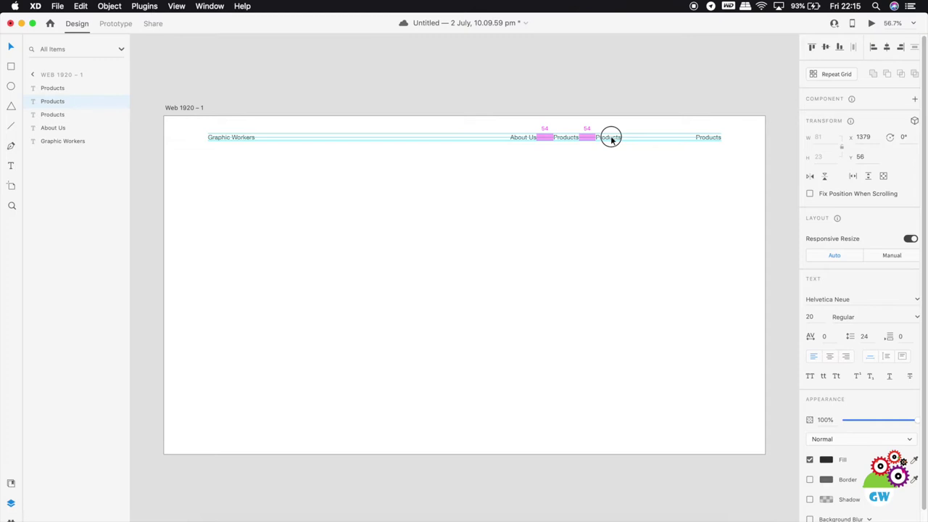
{"action": "left_click_drag", "start_coordinate": [611, 139], "coordinate": [611, 139]}
{"action": "left_click_drag", "start_coordinate": [612, 137], "coordinate": [611, 139]}
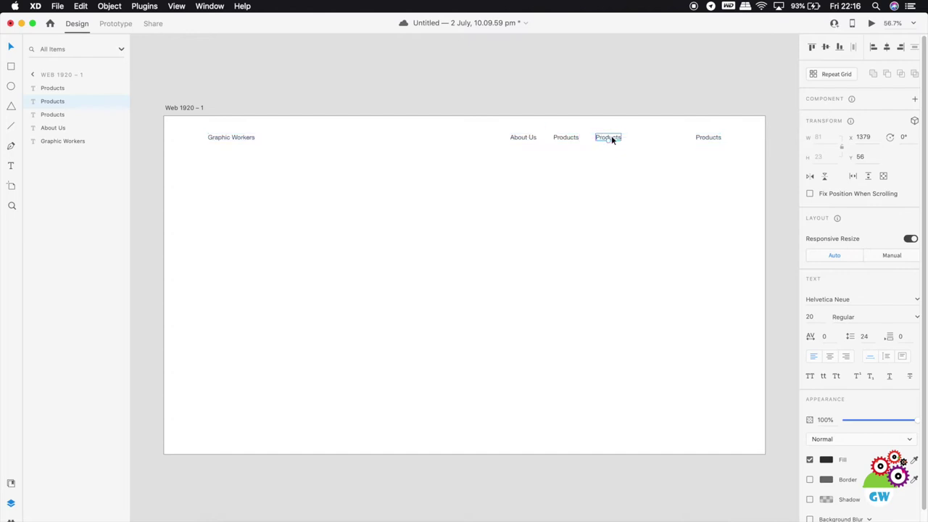
{"action": "double_click", "coordinate": [616, 137]}
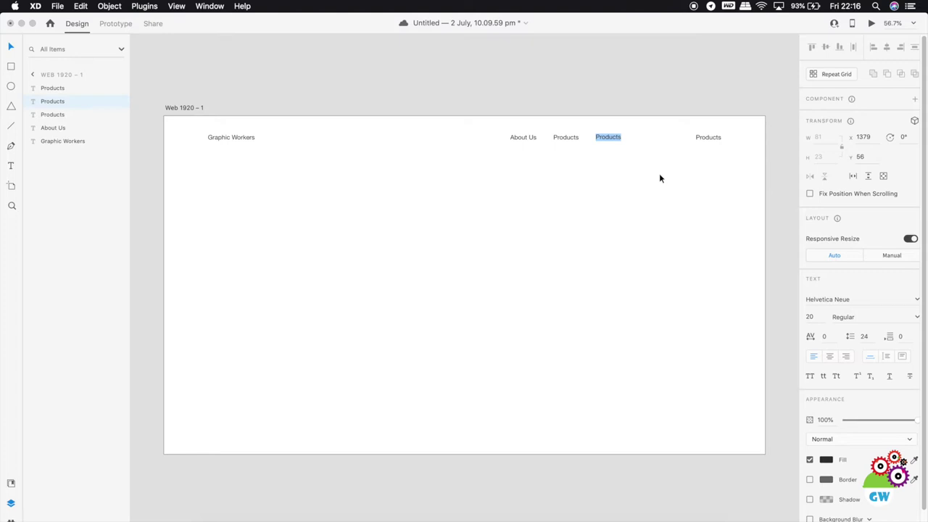
{"action": "type", "text": "Offers"}
{"action": "key", "text": "Escape"}
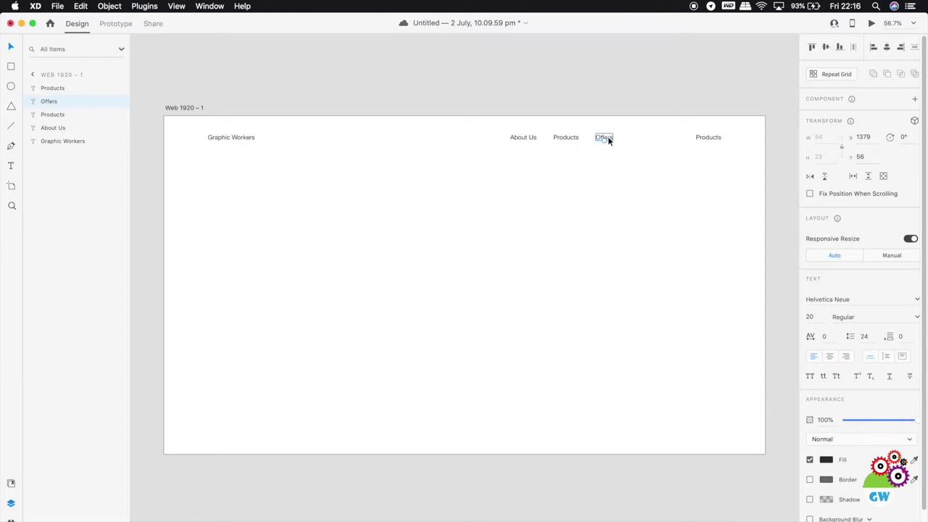
Step: Duplicate "Offers" to X 1487 and change the copy to "Contact Us", and change the rightmost "Products" text to "Log In"
{"action": "left_click_drag", "start_coordinate": [609, 140], "coordinate": [641, 139]}
{"action": "double_click", "coordinate": [641, 138]}
{"action": "type", "text": "Contact Us"}
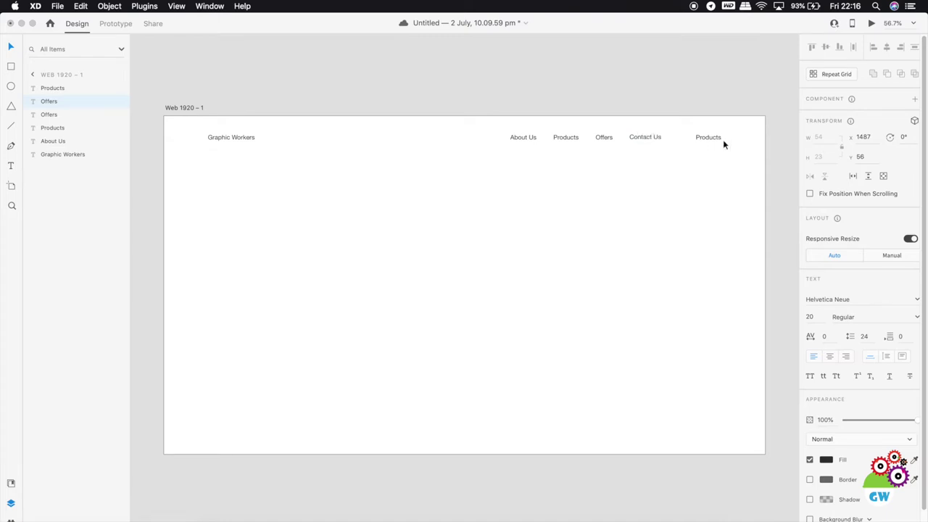
{"action": "double_click", "coordinate": [711, 138]}
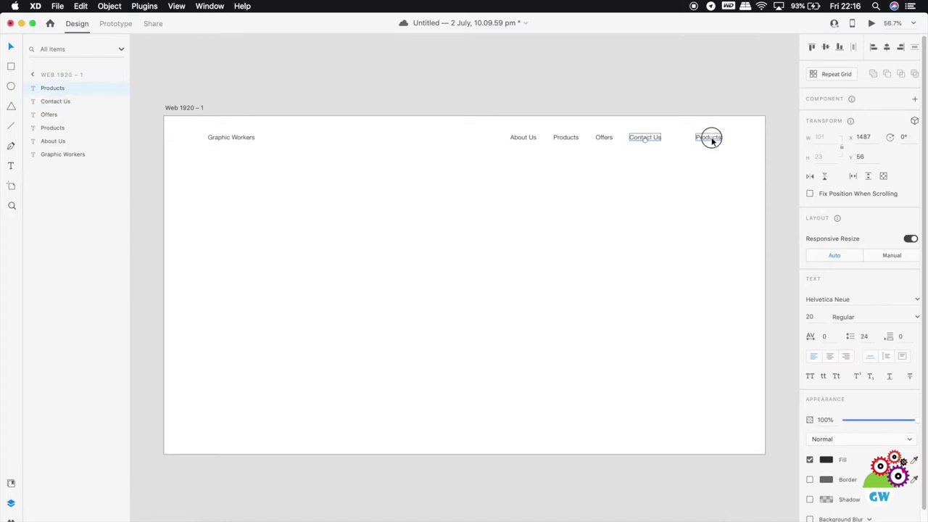
{"action": "type", "text": "Log In"}
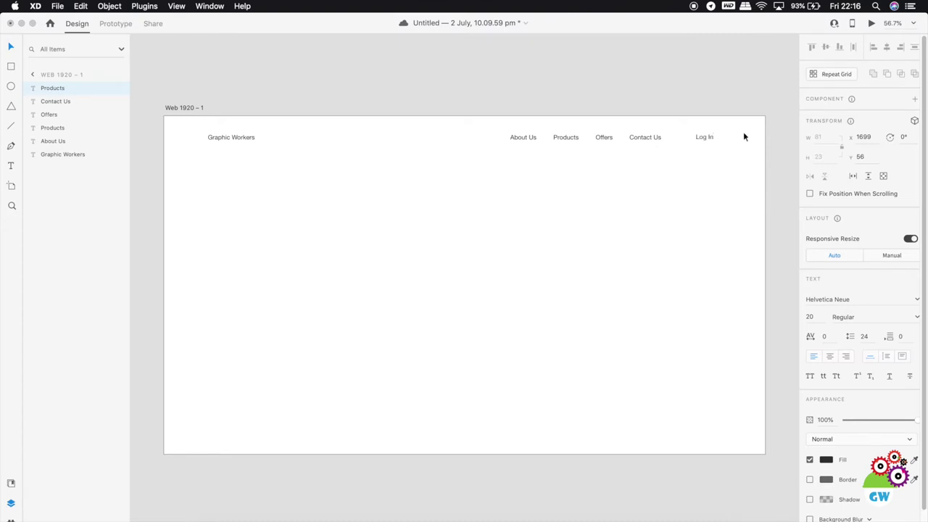
Step: Shift the About Us, Products, Offers and Contact Us links together toward Log In, keeping the 54 px gaps between links
{"action": "key", "text": "Escape"}
{"action": "left_click_drag", "start_coordinate": [647, 141], "coordinate": [666, 135]}
{"action": "left_click", "coordinate": [607, 138], "text": "shift"}
{"action": "left_click", "coordinate": [573, 138], "text": "shift"}
{"action": "left_click", "coordinate": [523, 137], "text": "shift"}
{"action": "left_click", "coordinate": [666, 154]}
{"action": "left_click", "coordinate": [665, 138]}
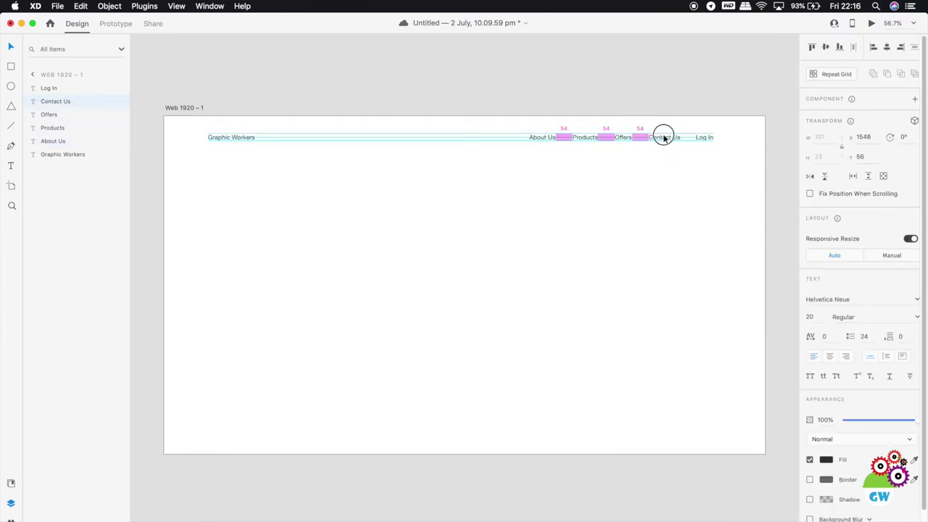
{"action": "left_click_drag", "start_coordinate": [683, 125], "coordinate": [503, 165]}
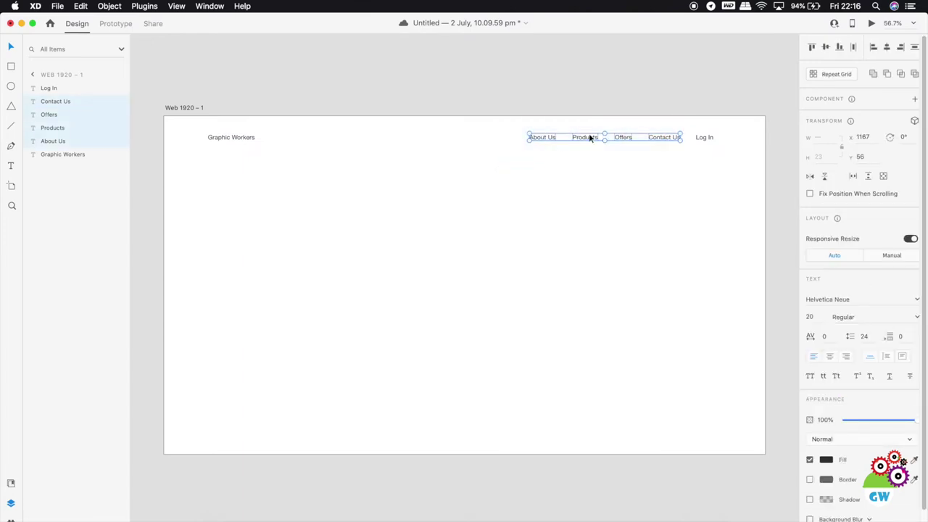
{"action": "left_click_drag", "start_coordinate": [589, 137], "coordinate": [587, 135]}
{"action": "left_click", "coordinate": [707, 155]}
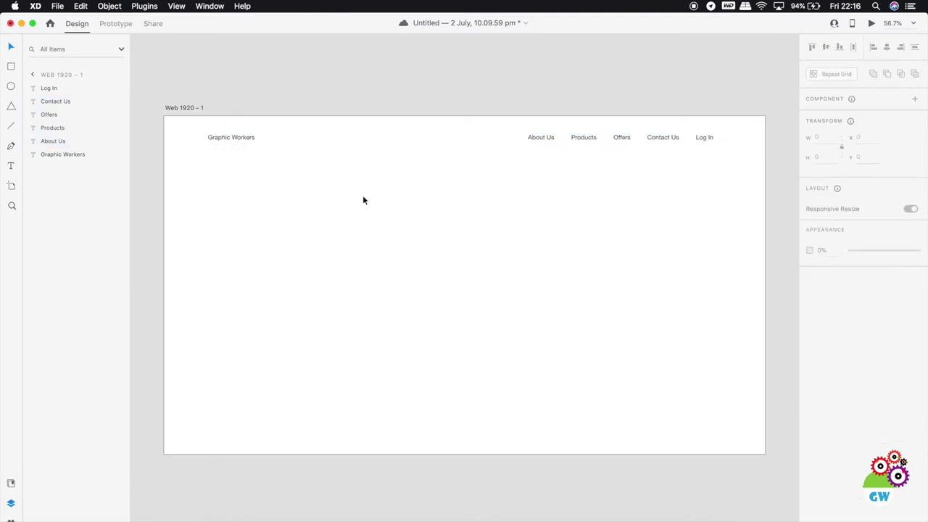
Step: Set the font weight of the "Graphic Workers" logo text to Bold and clear the selection
{"action": "left_click", "coordinate": [235, 138]}
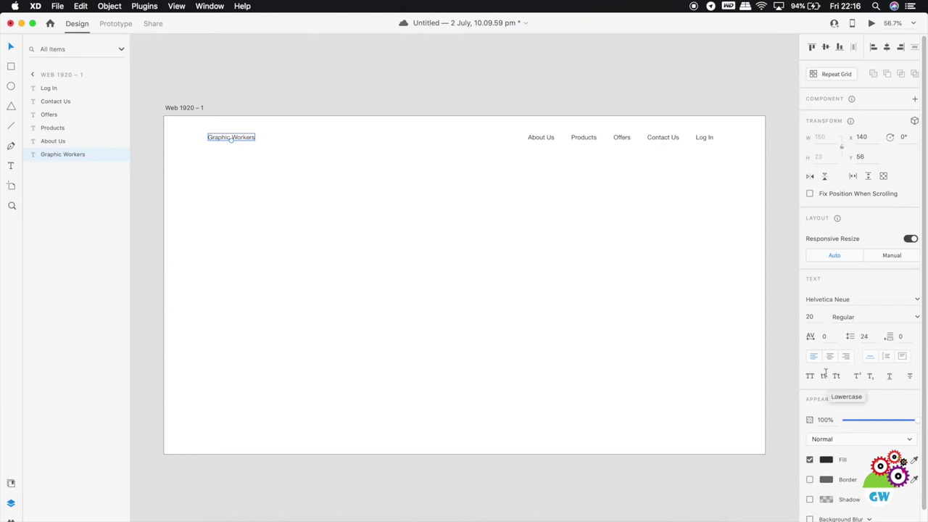
{"action": "left_click", "coordinate": [902, 314]}
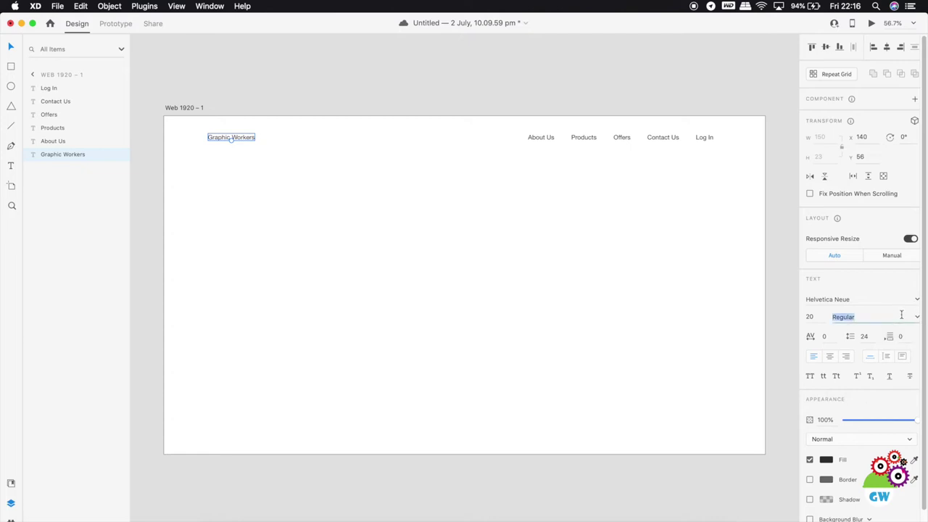
{"action": "left_click", "coordinate": [917, 317]}
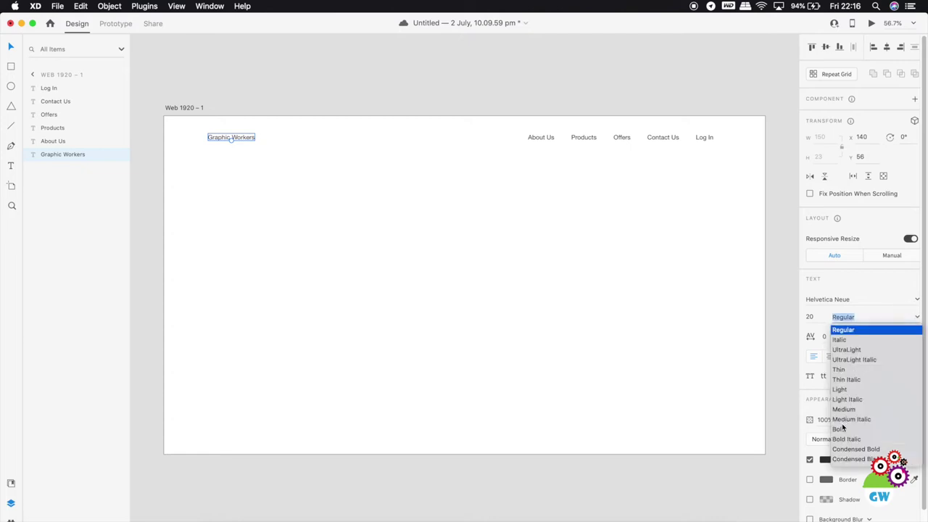
{"action": "left_click", "coordinate": [841, 428]}
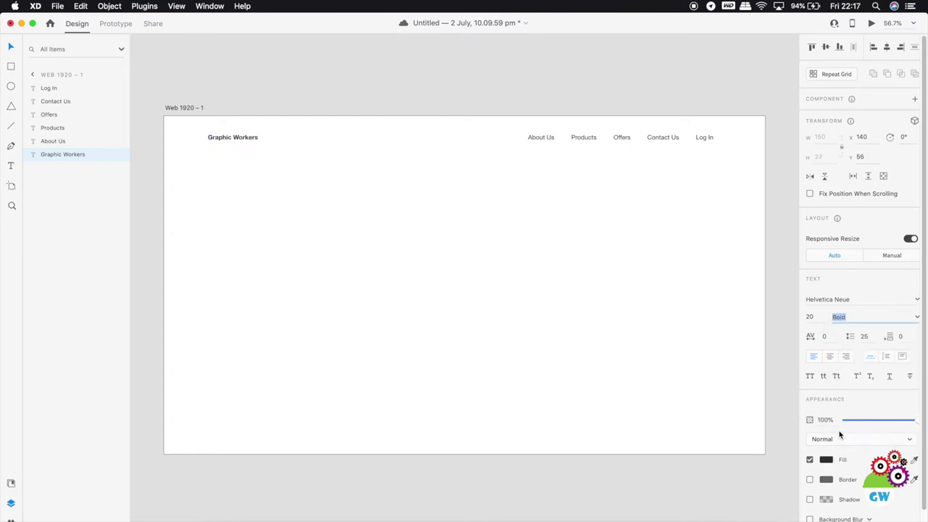
{"action": "left_click", "coordinate": [438, 124]}
{"action": "left_click_drag", "start_coordinate": [714, 124], "coordinate": [180, 157]}
{"action": "left_click", "coordinate": [611, 70]}
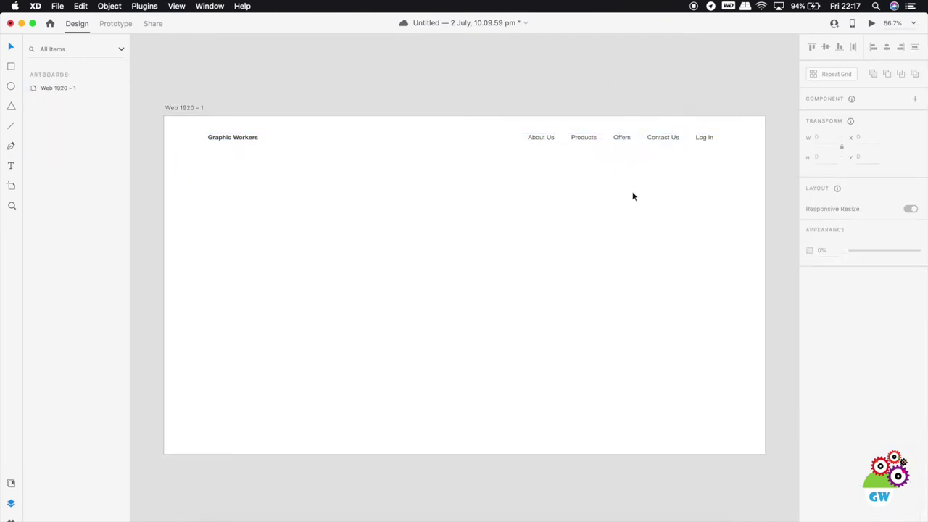
Step: Open "Landing page reference 2" from Finder, examine its header's Login button, then close the image and return to Adobe XD
{"action": "left_click", "coordinate": [613, 516]}
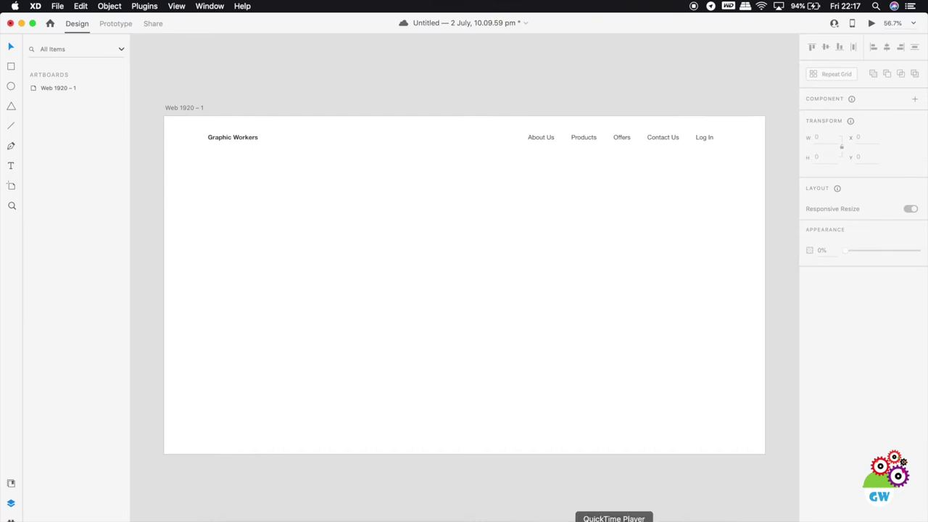
{"action": "left_click", "coordinate": [218, 516]}
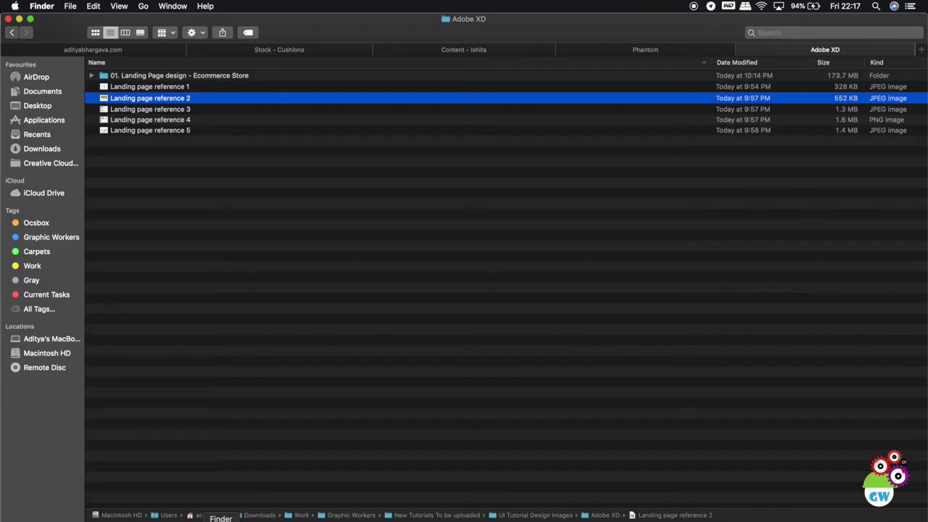
{"action": "double_click", "coordinate": [185, 100]}
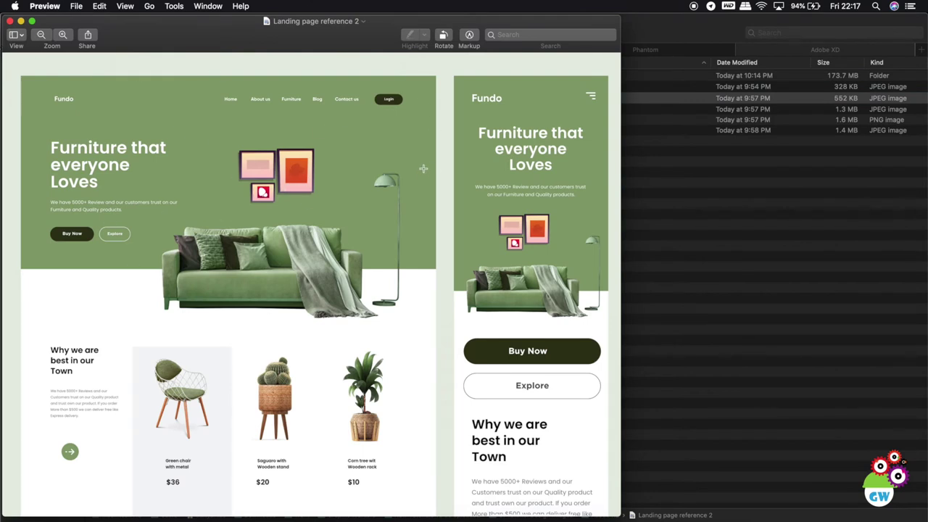
{"action": "left_click_drag", "start_coordinate": [399, 111], "coordinate": [355, 85]}
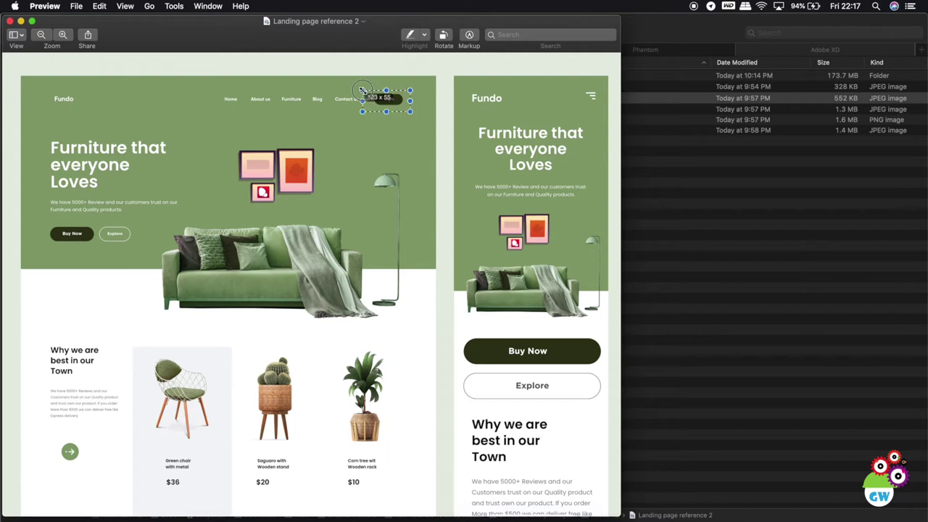
{"action": "left_click", "coordinate": [402, 122]}
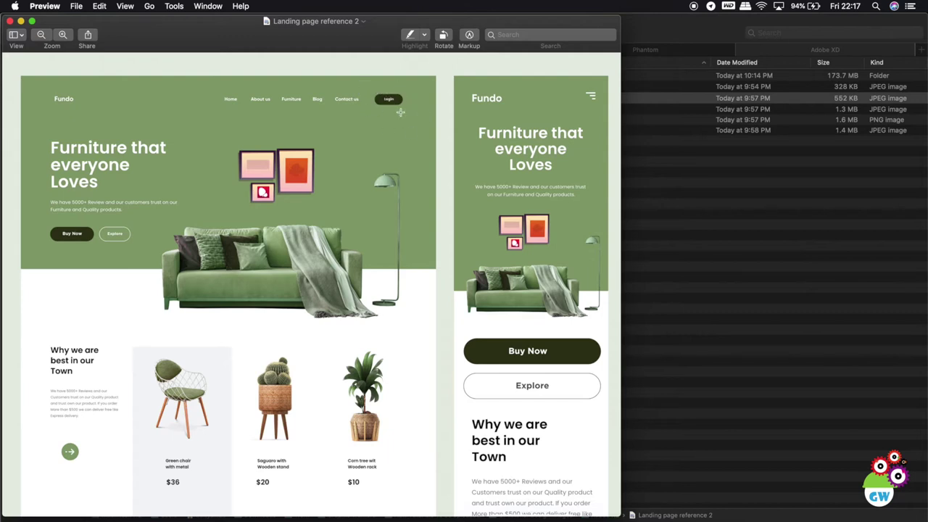
{"action": "key", "text": "super+w"}
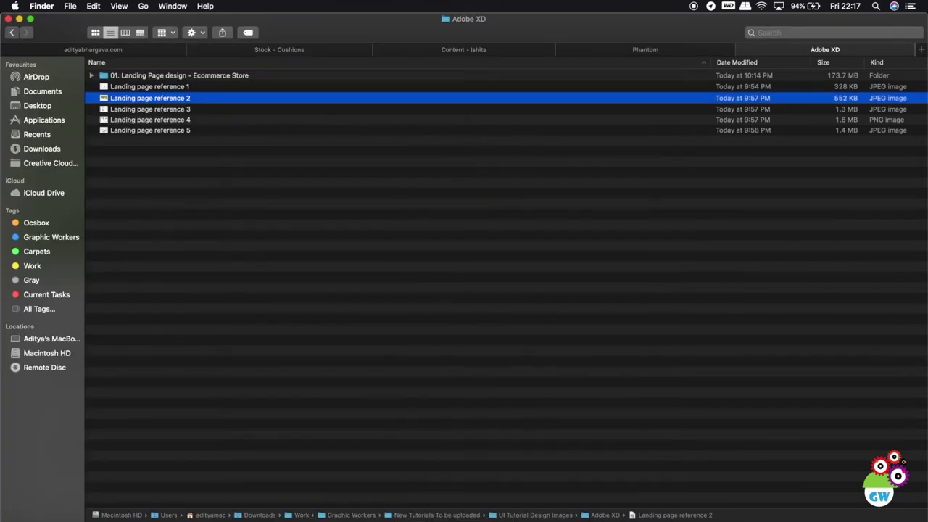
{"action": "left_click", "coordinate": [558, 516]}
{"action": "left_click", "coordinate": [520, 516]}
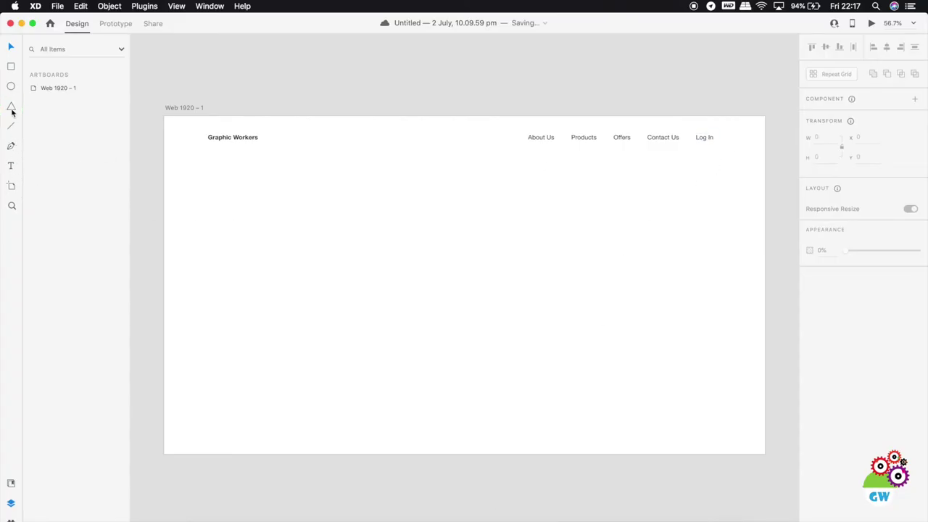
Step: Draw a rectangle about 125 by 55 px over the Log In text and set its size to 120 by 50
{"action": "left_click", "coordinate": [11, 69]}
{"action": "left_click_drag", "start_coordinate": [696, 135], "coordinate": [727, 147]}
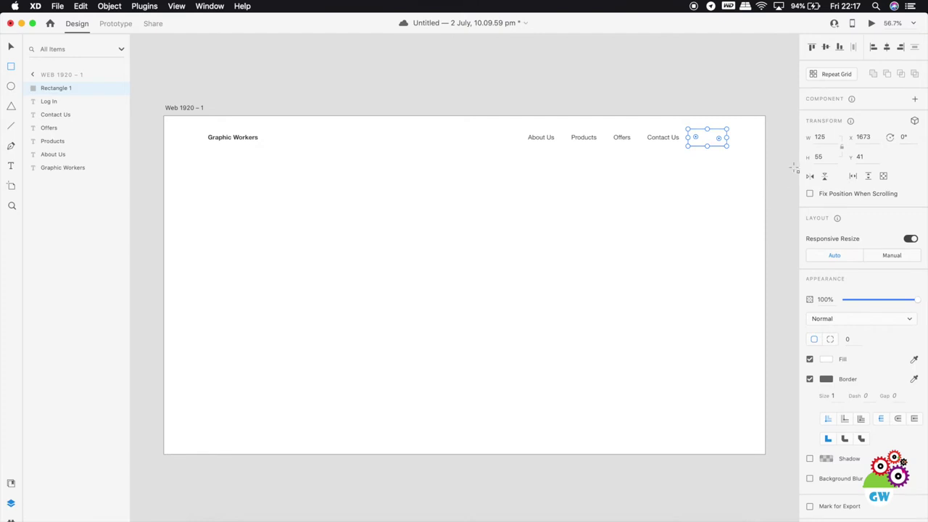
{"action": "left_click", "coordinate": [820, 137]}
{"action": "type", "text": "120"}
{"action": "key", "text": "Return"}
{"action": "left_click", "coordinate": [831, 156]}
{"action": "type", "text": "50"}
{"action": "key", "text": "Return"}
Step: Round all four corners of the rectangle over Log In to a radius of 25 and save the document
{"action": "left_click", "coordinate": [830, 339]}
{"action": "left_click", "coordinate": [847, 340]}
{"action": "type", "text": "20"}
{"action": "key", "text": "Tab"}
{"action": "type", "text": "20"}
{"action": "key", "text": "Tab"}
{"action": "key", "text": "Tab"}
{"action": "key", "text": "shift+Tab"}
{"action": "type", "text": "20"}
{"action": "key", "text": "Tab"}
{"action": "key", "text": "Return"}
{"action": "left_click_drag", "start_coordinate": [718, 137], "coordinate": [657, 145]}
{"action": "left_click", "coordinate": [11, 46]}
{"action": "key", "text": "super+s"}
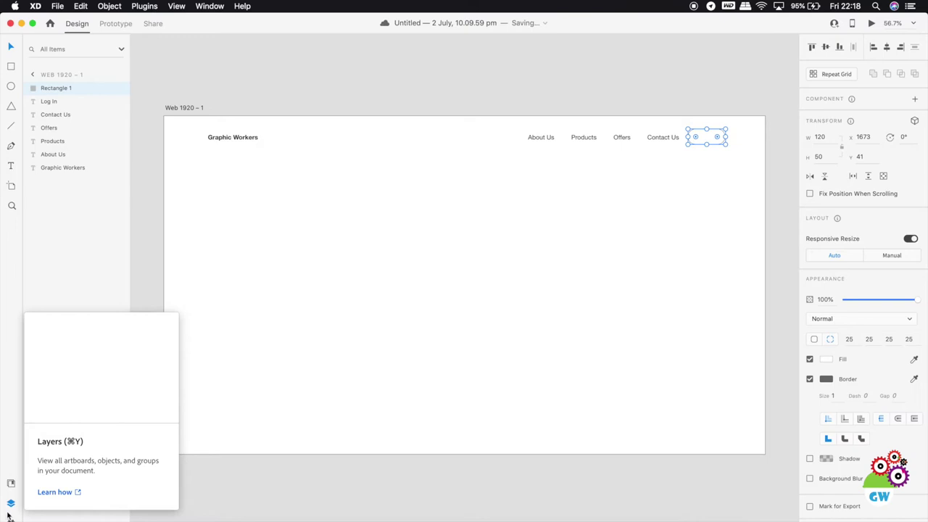
Step: Move the rounded rectangle below the Log In text in the layer order
{"action": "left_click", "coordinate": [10, 503]}
{"action": "left_click", "coordinate": [10, 504]}
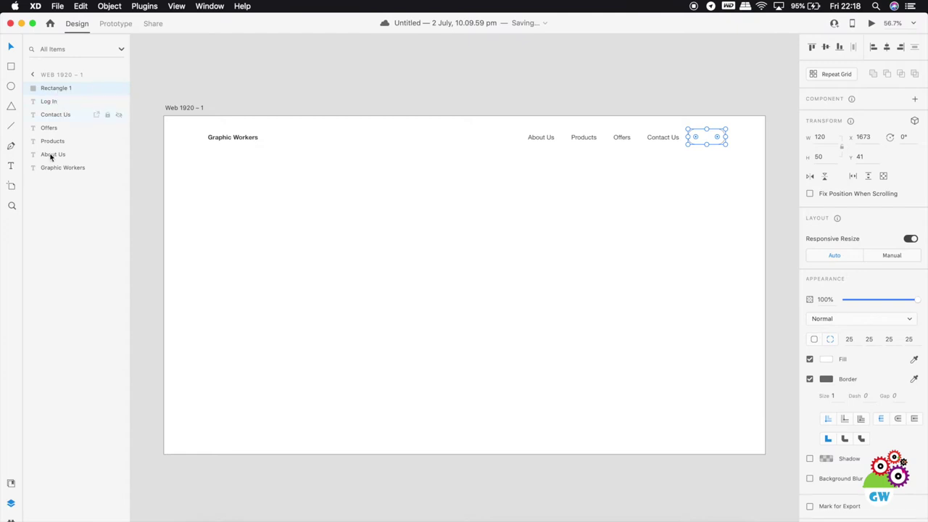
{"action": "left_click_drag", "start_coordinate": [57, 90], "coordinate": [56, 111]}
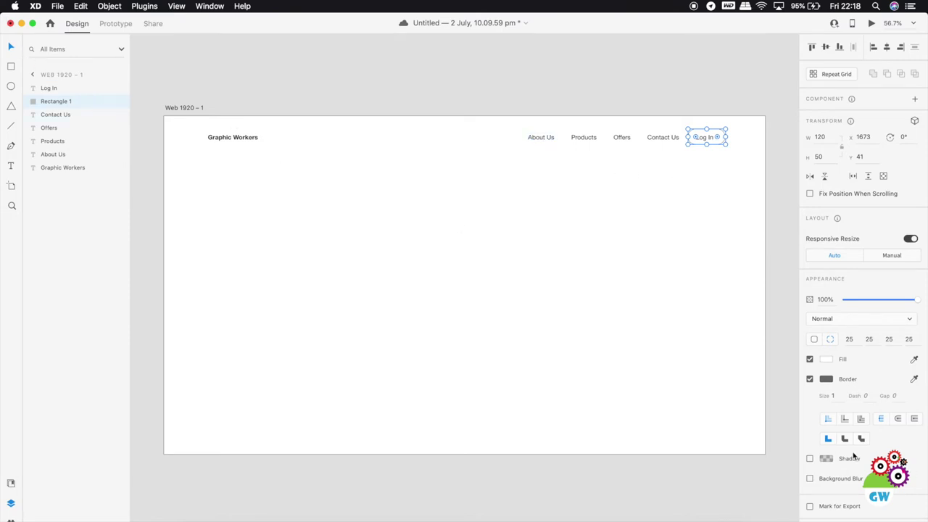
Step: Try red and green fills on the rounded rectangle and settle on dark purple #563D5F
{"action": "left_click", "coordinate": [828, 359]}
{"action": "key", "text": "Escape"}
{"action": "left_click", "coordinate": [804, 357]}
{"action": "mouse_move", "coordinate": [762, 321]}
{"action": "left_mouse_down"}
{"action": "mouse_move", "coordinate": [711, 319]}
{"action": "mouse_move", "coordinate": [758, 307]}
{"action": "left_mouse_up"}
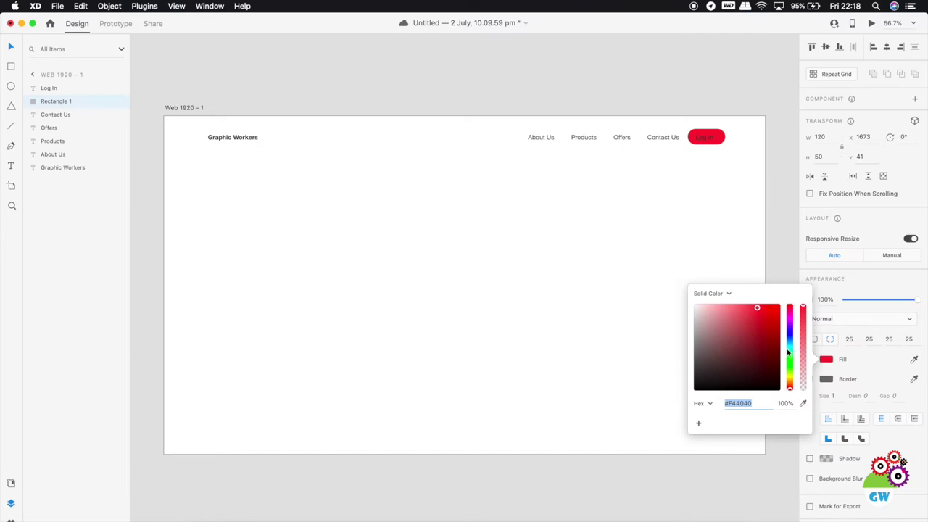
{"action": "left_click_drag", "start_coordinate": [789, 387], "coordinate": [789, 370]}
{"action": "left_click", "coordinate": [740, 335]}
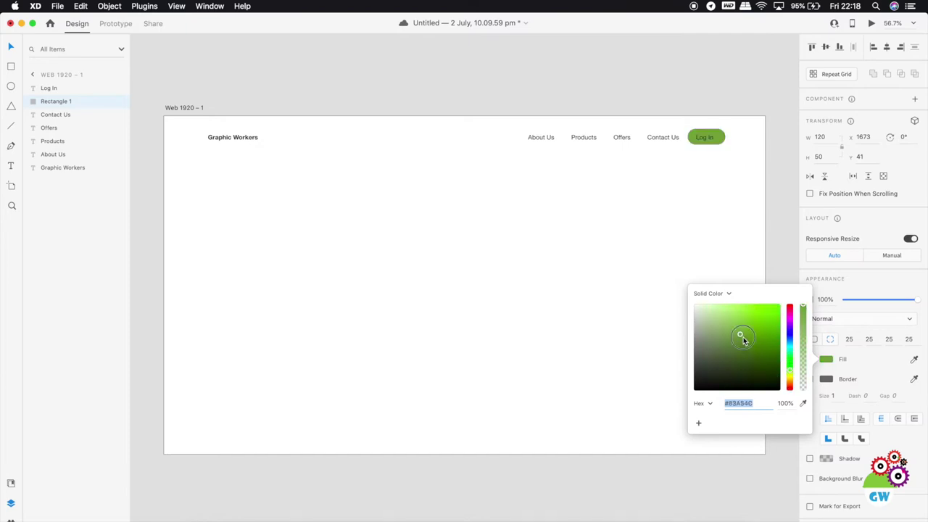
{"action": "left_click", "coordinate": [791, 323]}
{"action": "left_click_drag", "start_coordinate": [755, 317], "coordinate": [723, 357]}
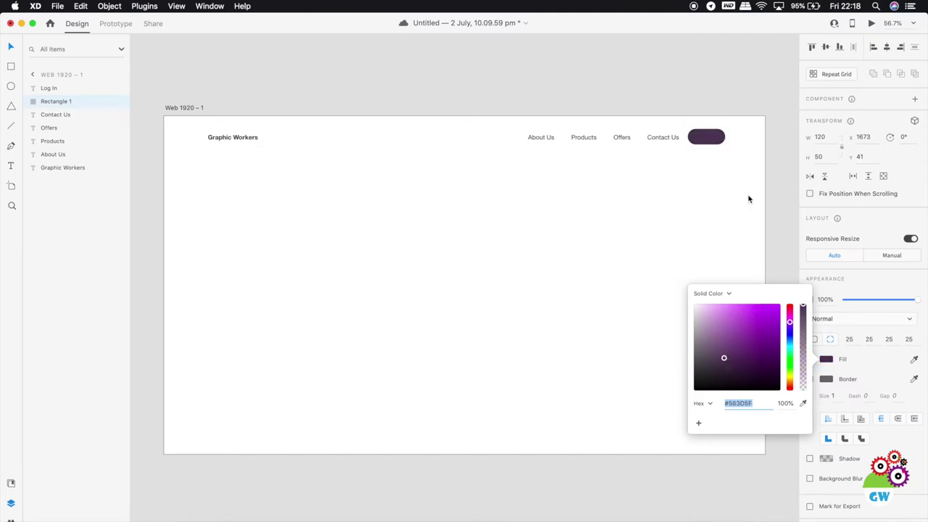
Step: Change the Log In text's fill to white #FFFFFF and clear the selection
{"action": "key", "text": "Tab"}
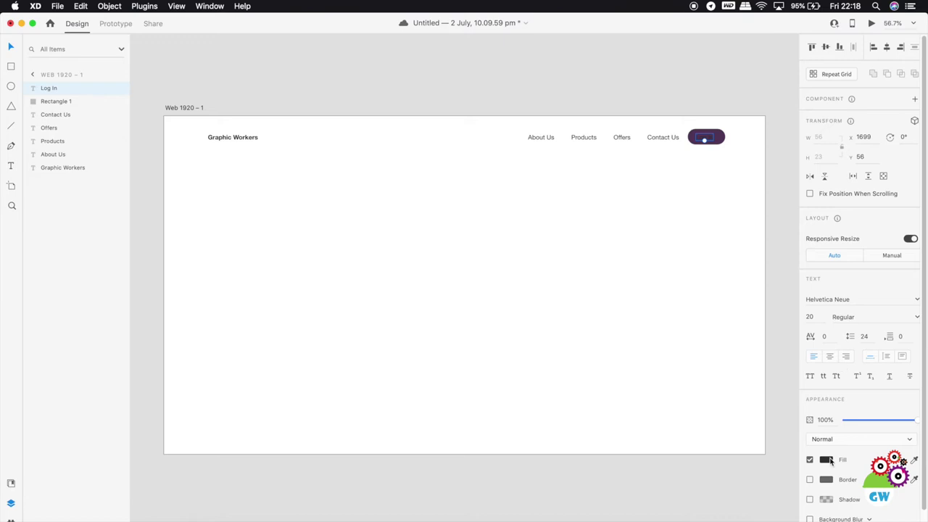
{"action": "left_click", "coordinate": [826, 460]}
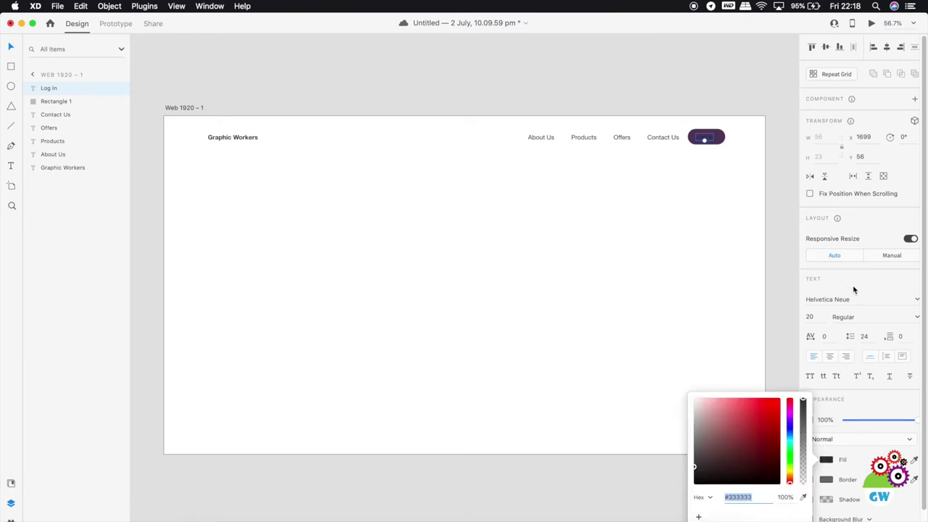
{"action": "key", "text": "Escape"}
{"action": "left_click", "coordinate": [826, 460]}
{"action": "left_click", "coordinate": [708, 415]}
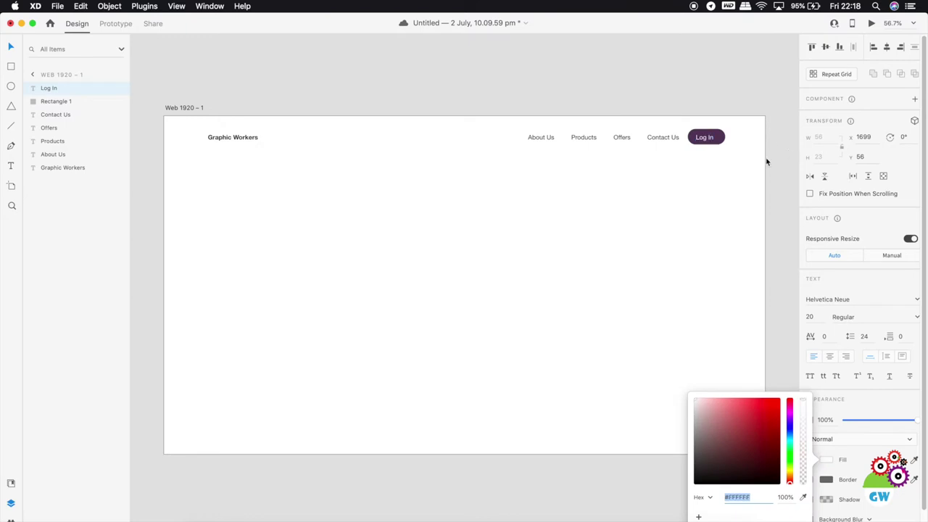
{"action": "key", "text": "Escape"}
{"action": "key", "text": "Escape"}
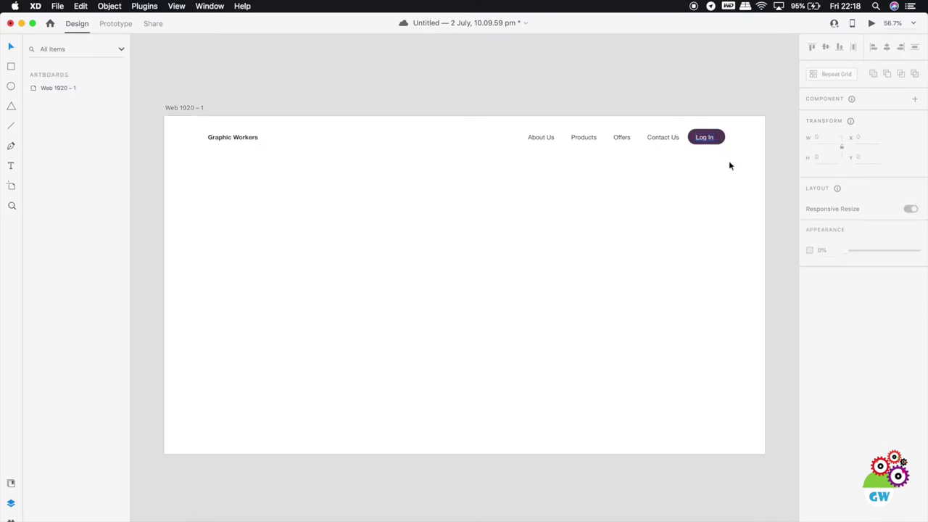
Step: Select the Log In text with its purple rectangle and centre-align them horizontally and vertically
{"action": "left_click", "coordinate": [740, 119]}
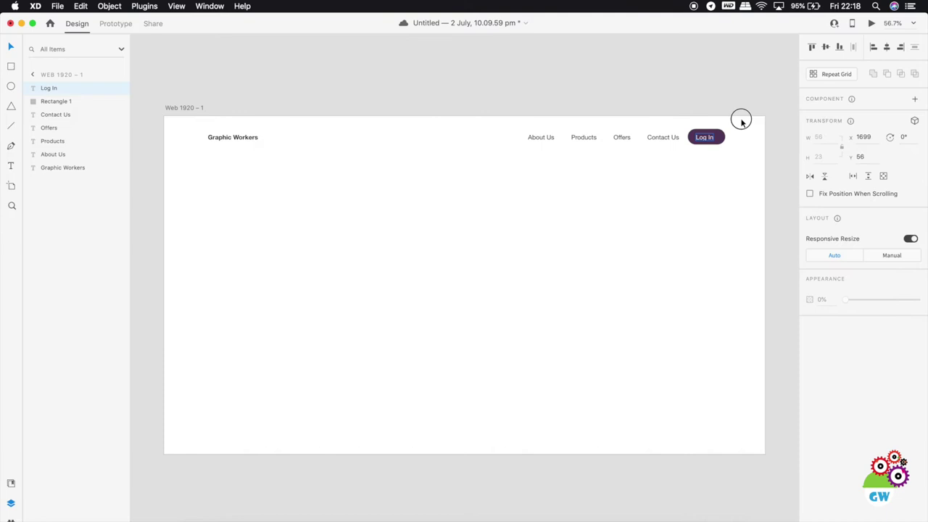
{"action": "mouse_move", "coordinate": [693, 168]}
{"action": "left_mouse_down"}
{"action": "mouse_move", "coordinate": [740, 121]}
{"action": "mouse_move", "coordinate": [684, 166]}
{"action": "left_mouse_up"}
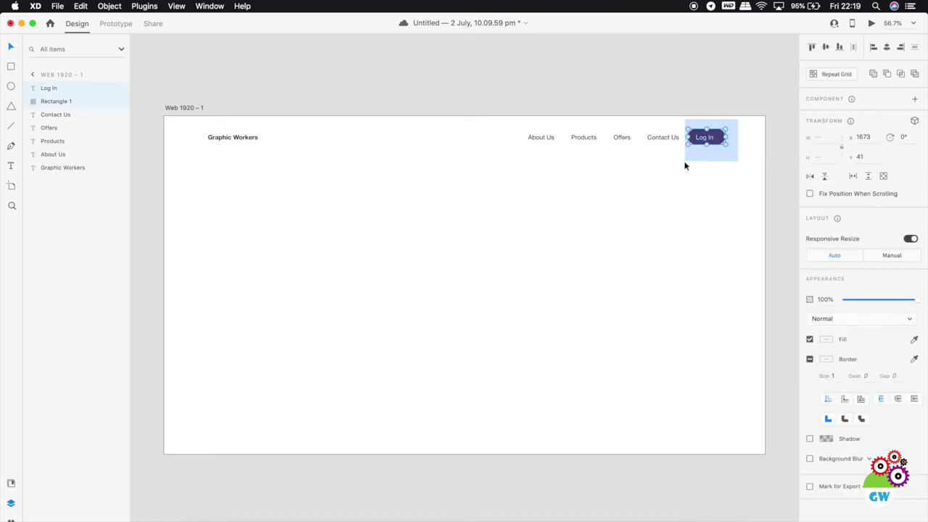
{"action": "left_click", "coordinate": [886, 47]}
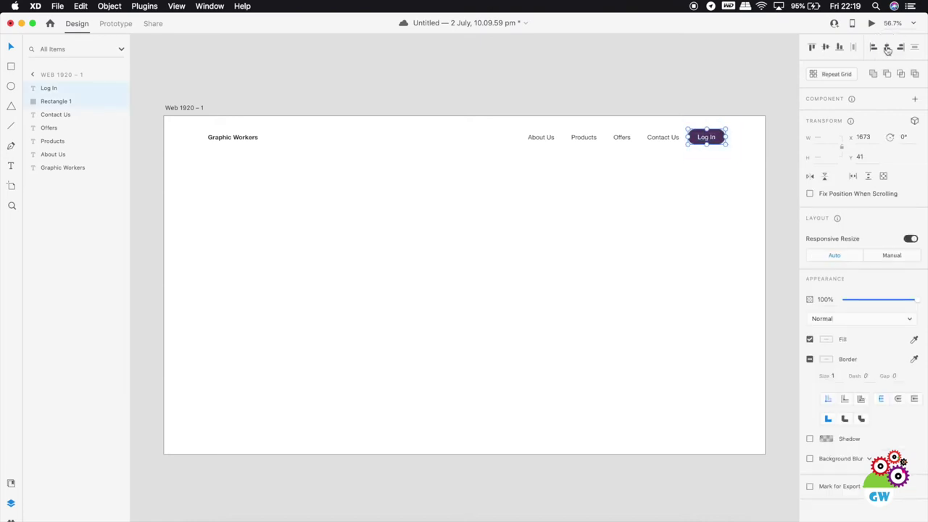
{"action": "left_click", "coordinate": [825, 46]}
{"action": "left_click", "coordinate": [792, 429]}
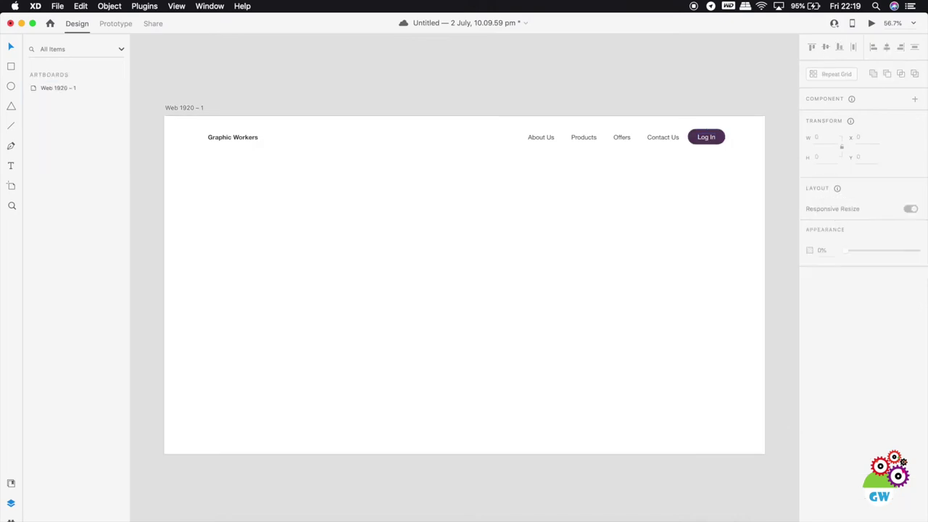
Step: Switch to the Pexels furniture results in Chrome and download the two-seat orange leather sofa photo
{"action": "left_click", "coordinate": [632, 519]}
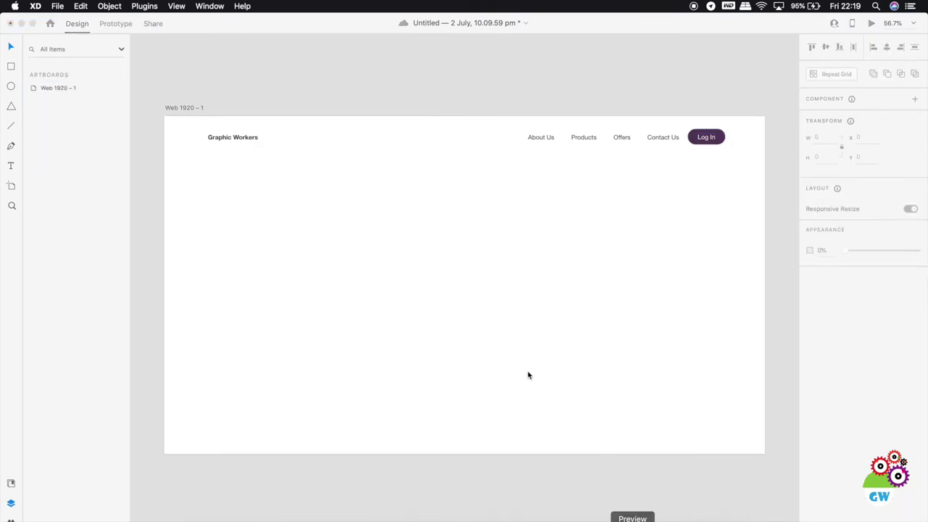
{"action": "left_click", "coordinate": [238, 519]}
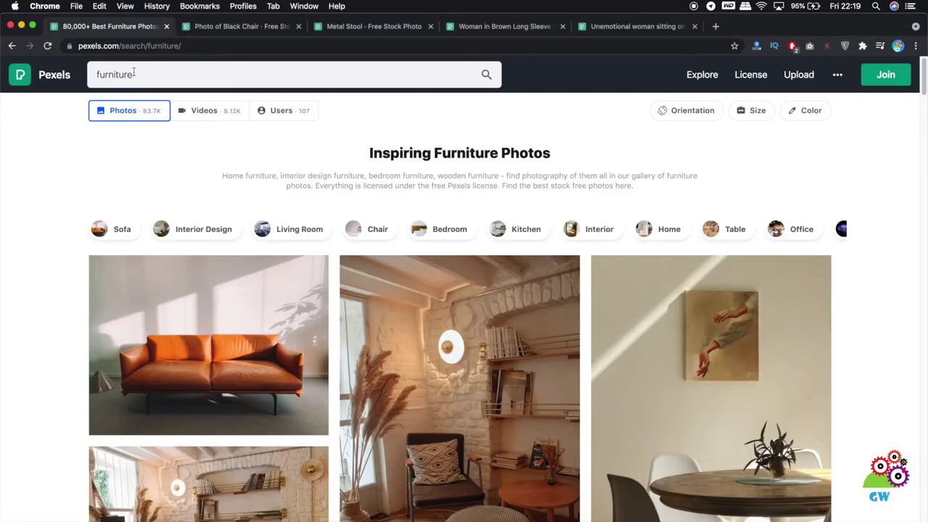
{"action": "left_click", "coordinate": [234, 358]}
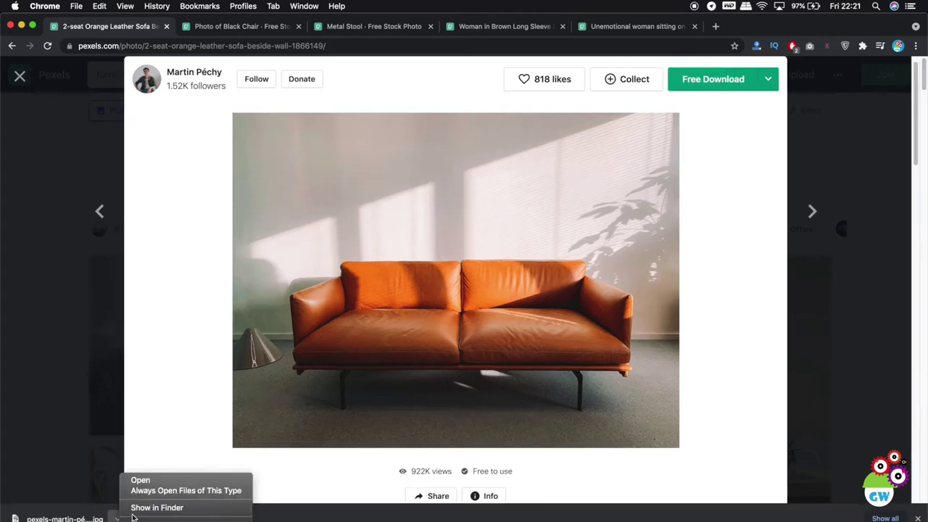
Step: Show the downloaded sofa photo in Finder and open Couch.jpg from the Resources folder in Preview
{"action": "left_click", "coordinate": [135, 507]}
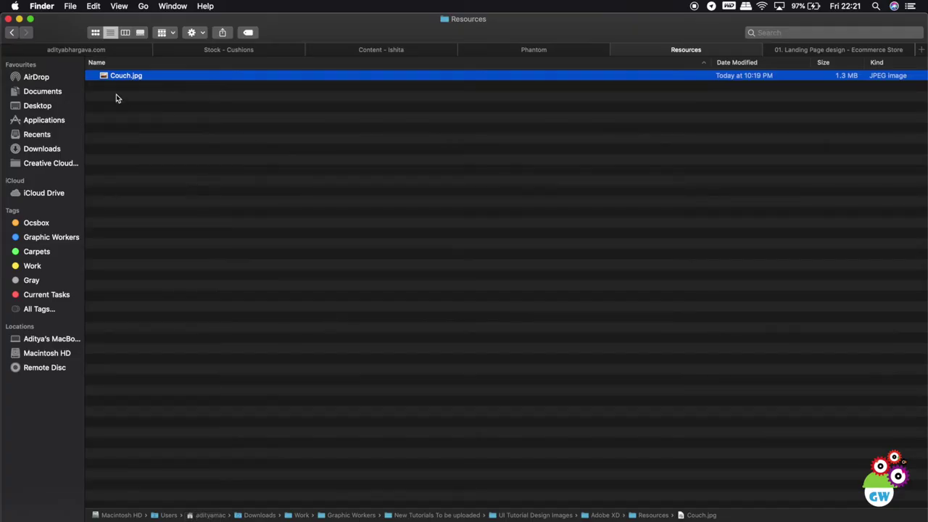
{"action": "right_click", "coordinate": [117, 80]}
{"action": "left_click", "coordinate": [120, 76]}
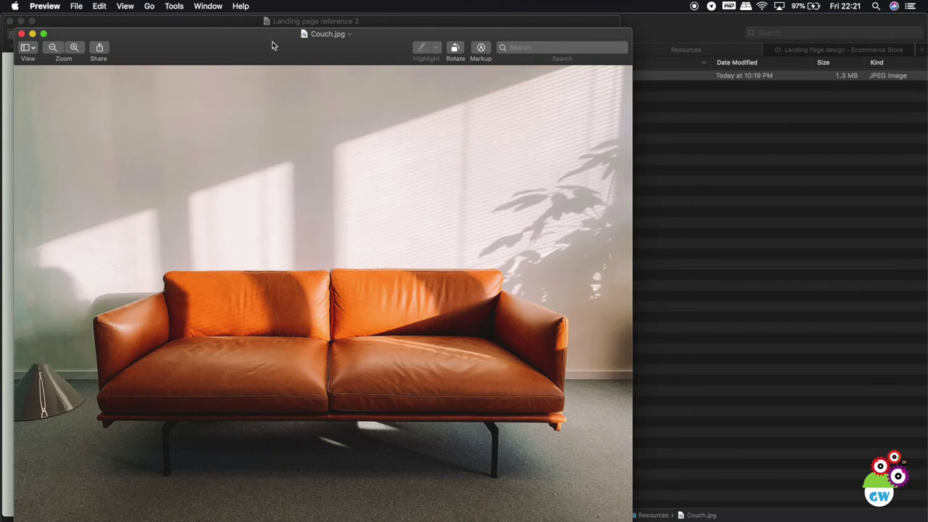
Step: Compare the Couch.jpg preview with the landing page reference and close the photo
{"action": "left_click_drag", "start_coordinate": [272, 46], "coordinate": [656, 30]}
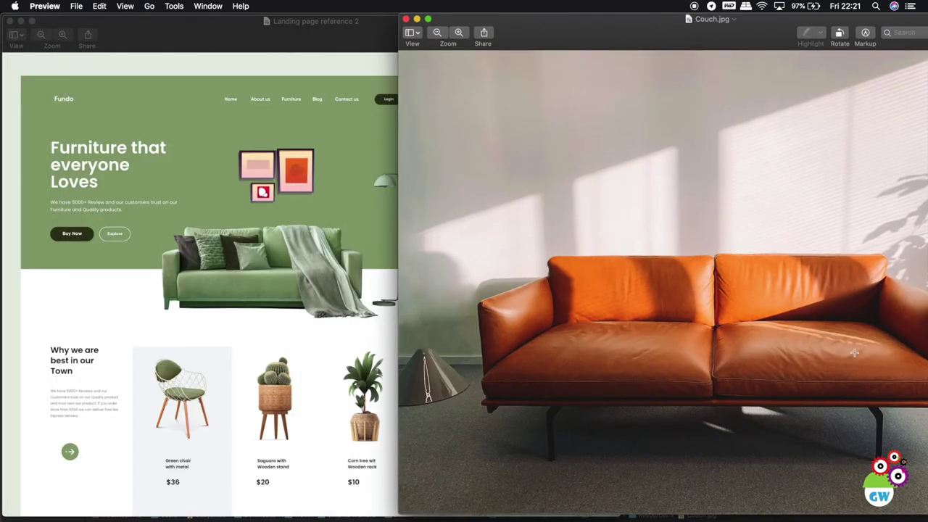
{"action": "double_click", "coordinate": [578, 33]}
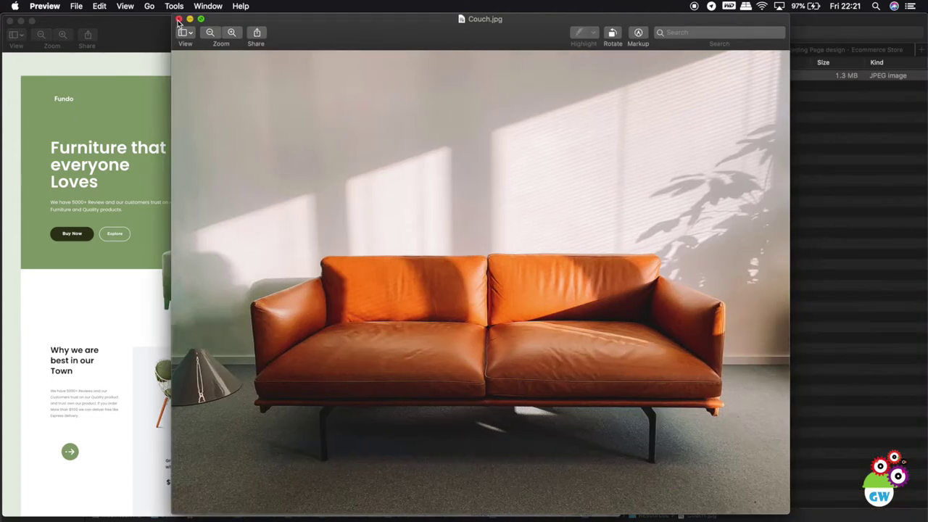
{"action": "left_click", "coordinate": [179, 22]}
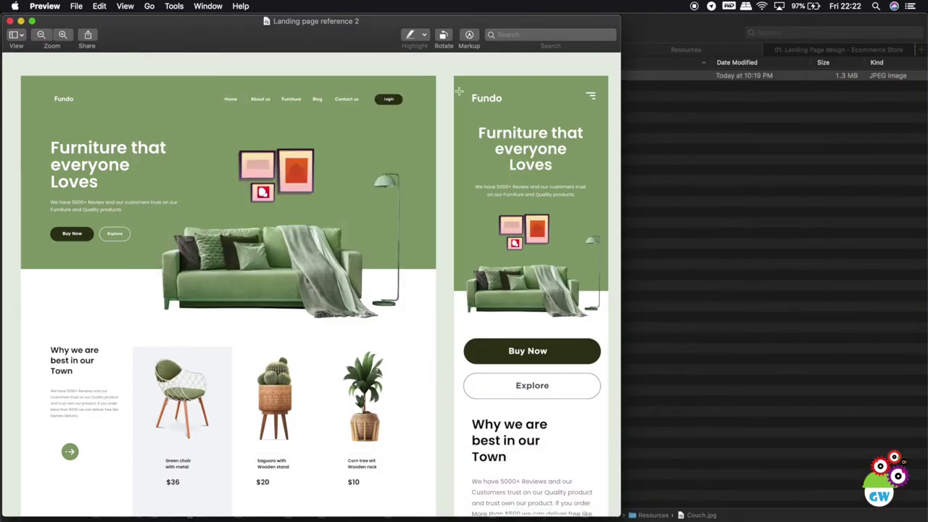
Step: Open Couch.jpg from the Resources folder in Photoshop and pick the Crop tool
{"action": "left_click", "coordinate": [693, 133]}
{"action": "left_click", "coordinate": [129, 76]}
{"action": "right_click", "coordinate": [131, 77]}
{"action": "mouse_move", "coordinate": [167, 94]}
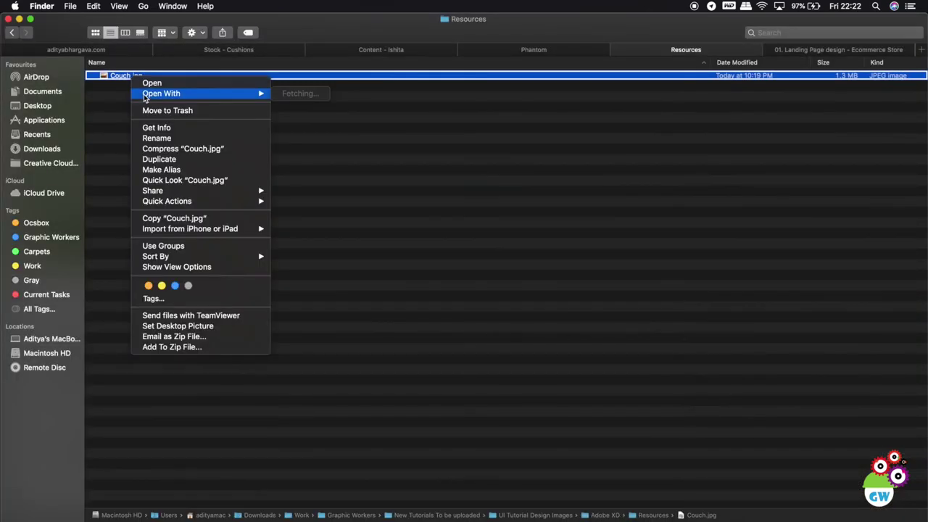
{"action": "left_click", "coordinate": [326, 124]}
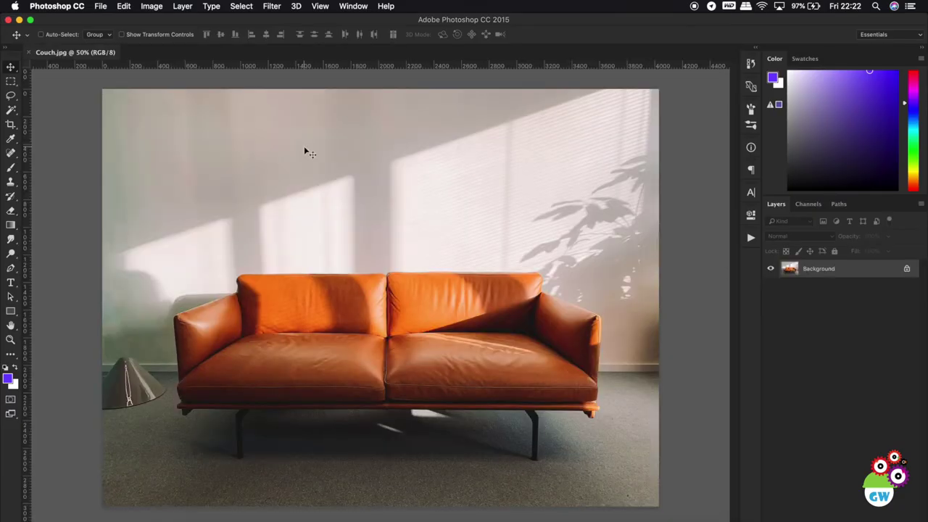
{"action": "left_click", "coordinate": [11, 123]}
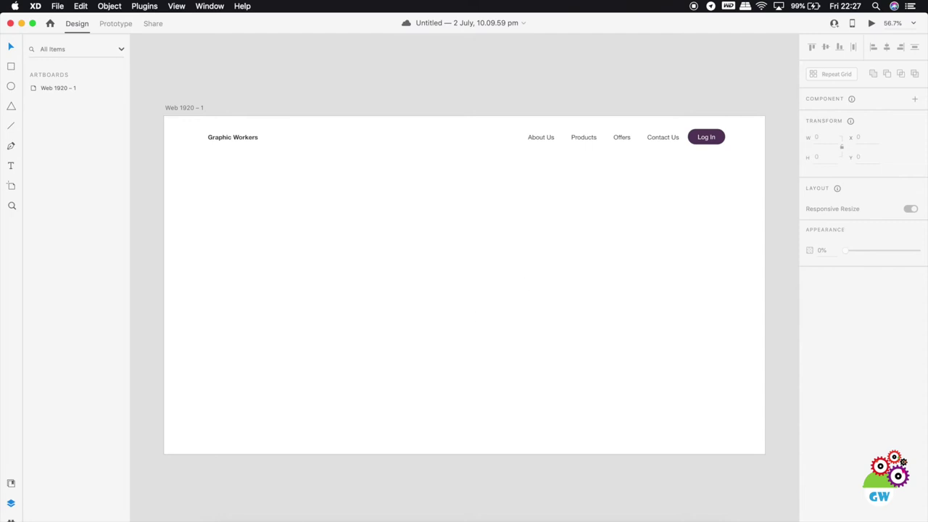
Step: Preview Couch.jpg and the cut-out Couch.png in the Resources folder in Finder and close the preview
{"action": "left_click", "coordinate": [217, 519]}
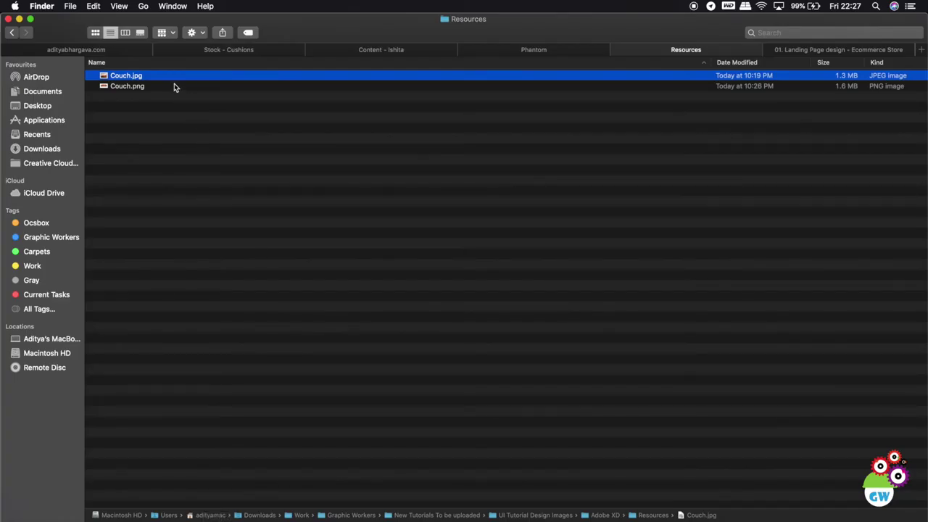
{"action": "key", "text": "space"}
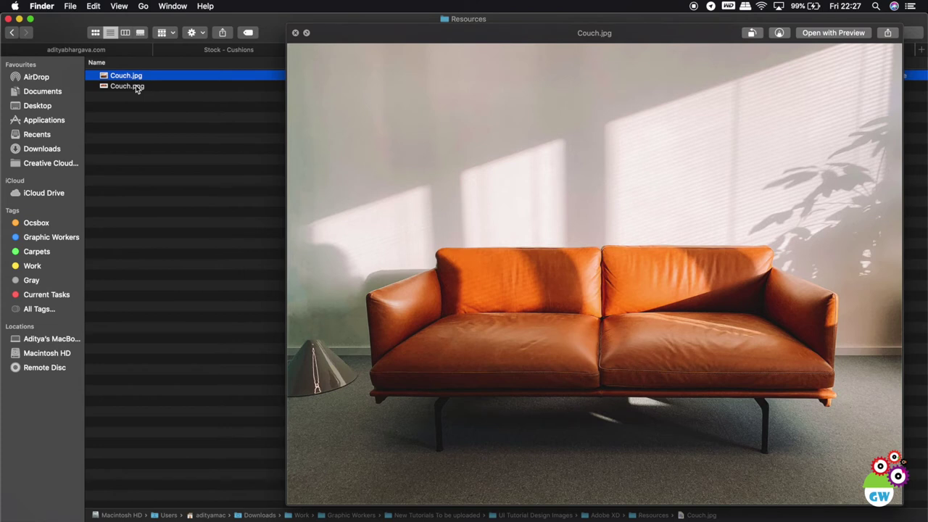
{"action": "left_click", "coordinate": [122, 87]}
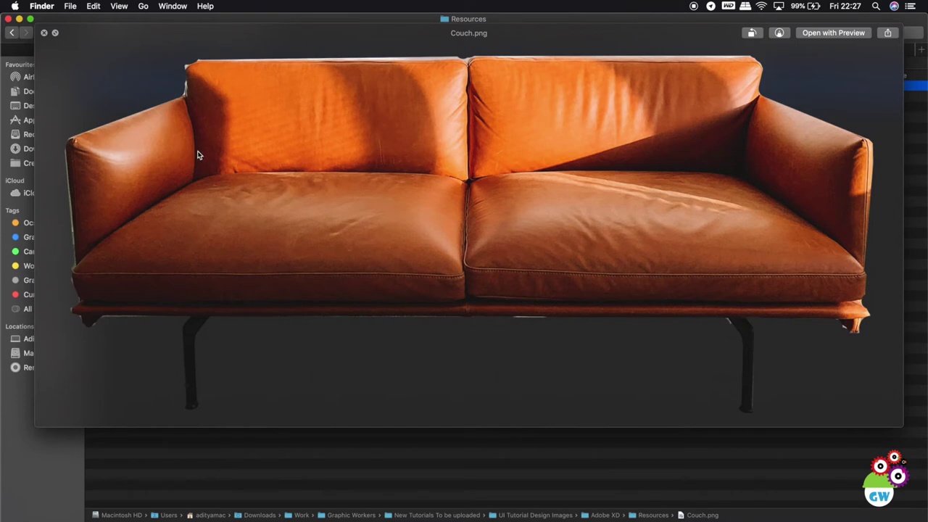
{"action": "left_click", "coordinate": [44, 33]}
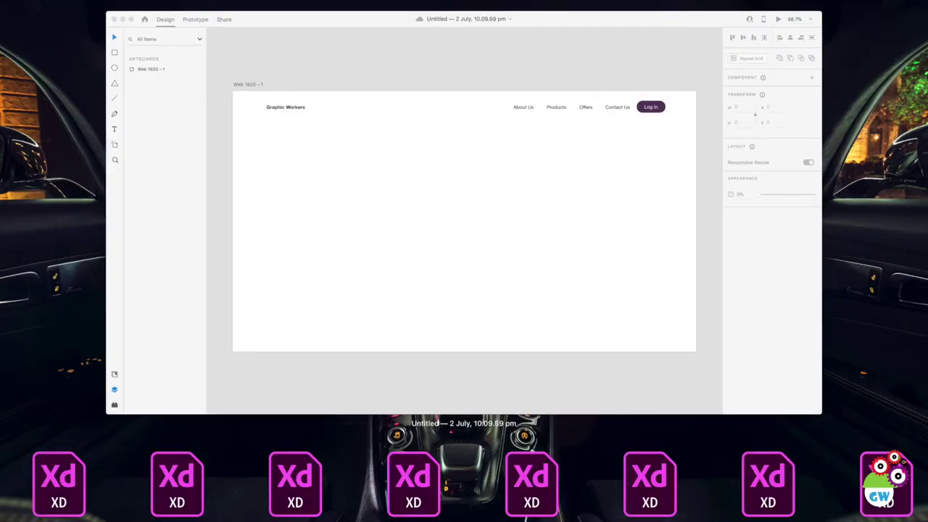
Step: Place Couch.png on the Web 1920 – 1 artboard in Adobe XD and scale it to about 992 × 439 px
{"action": "left_click_drag", "start_coordinate": [433, 102], "coordinate": [447, 153]}
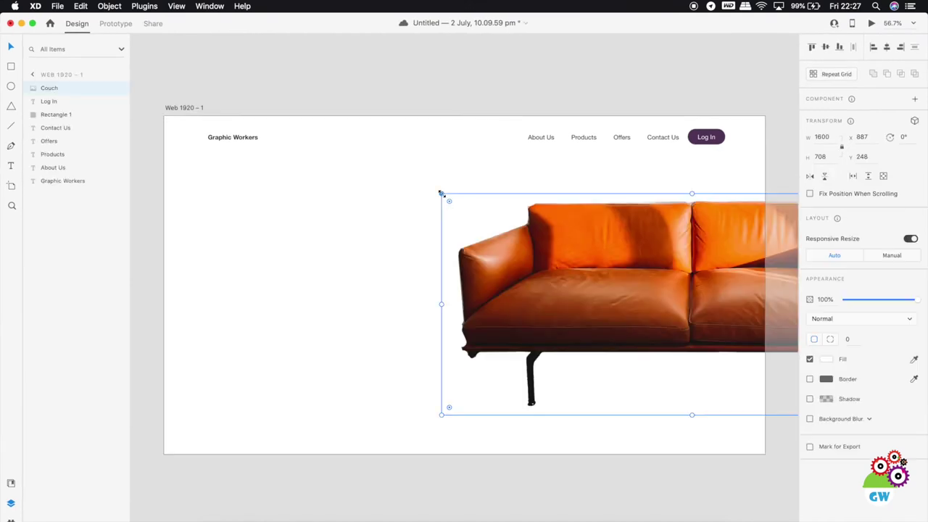
{"action": "left_click_drag", "start_coordinate": [532, 288], "coordinate": [351, 281]}
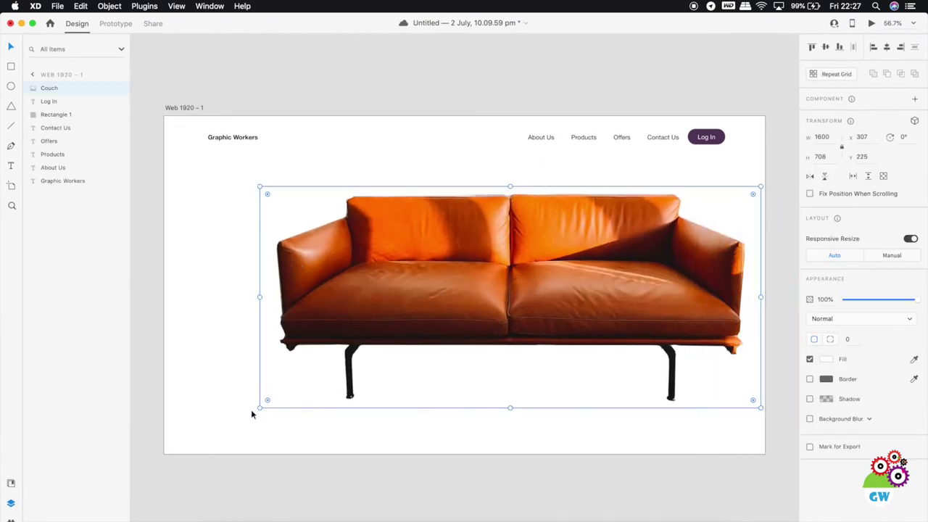
{"action": "left_click_drag", "start_coordinate": [259, 408], "coordinate": [310, 323]}
{"action": "left_click_drag", "start_coordinate": [640, 205], "coordinate": [591, 289]}
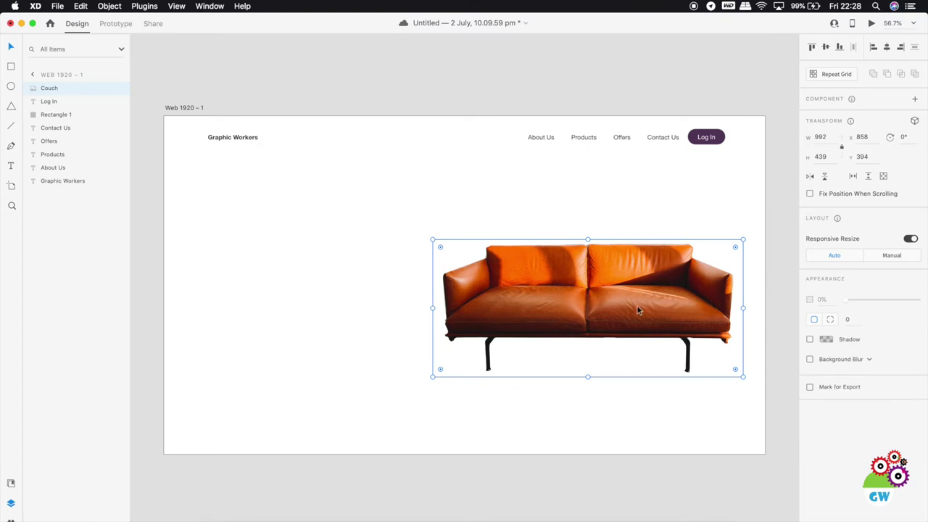
Step: Reposition the couch image at about X 822, Y 432 and clear the selection
{"action": "key", "text": "Escape"}
{"action": "left_click", "coordinate": [607, 311]}
{"action": "left_click", "coordinate": [608, 310]}
{"action": "left_click_drag", "start_coordinate": [607, 311], "coordinate": [605, 313]}
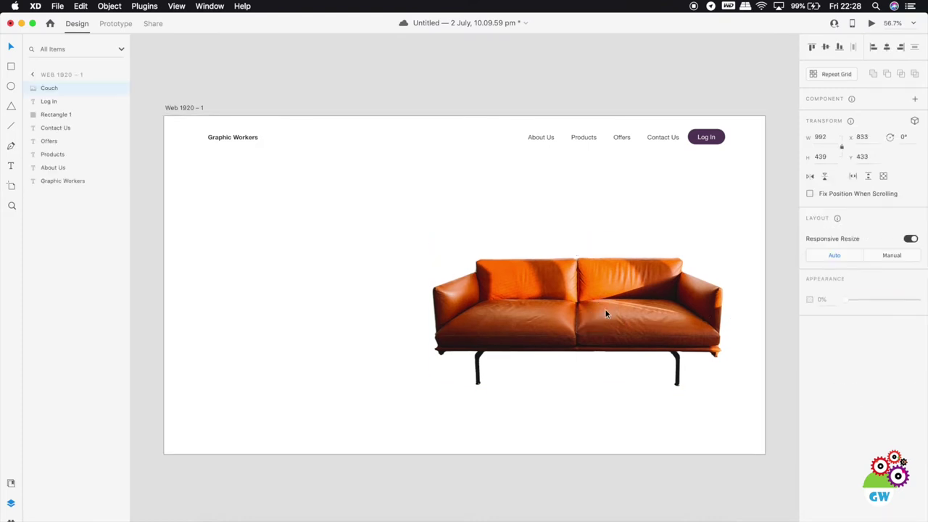
{"action": "left_click", "coordinate": [607, 303]}
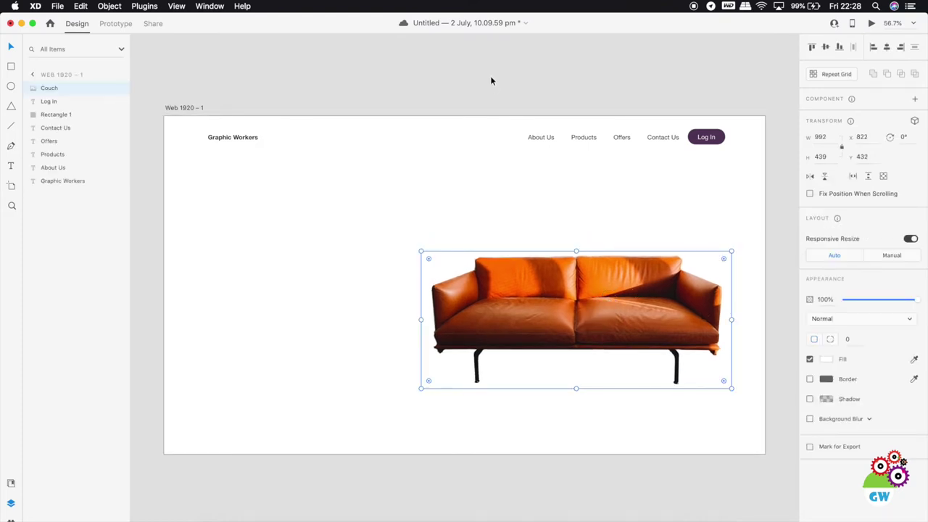
{"action": "key", "text": "Escape"}
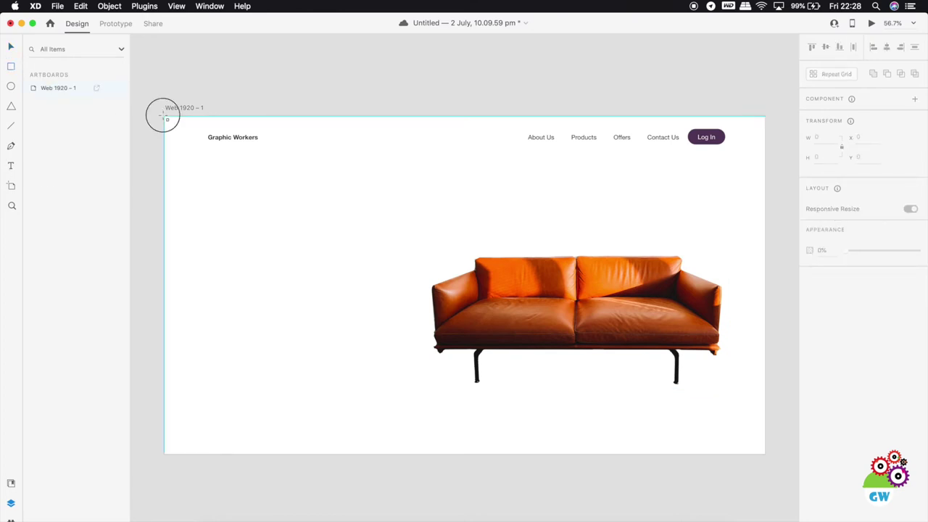
Step: Draw a 1920 × 642 px rectangle from the artboard's upper-left corner and fill it with a colour sampled from the couch leather
{"action": "key", "text": "super+v"}
{"action": "left_click_drag", "start_coordinate": [748, 314], "coordinate": [764, 319]}
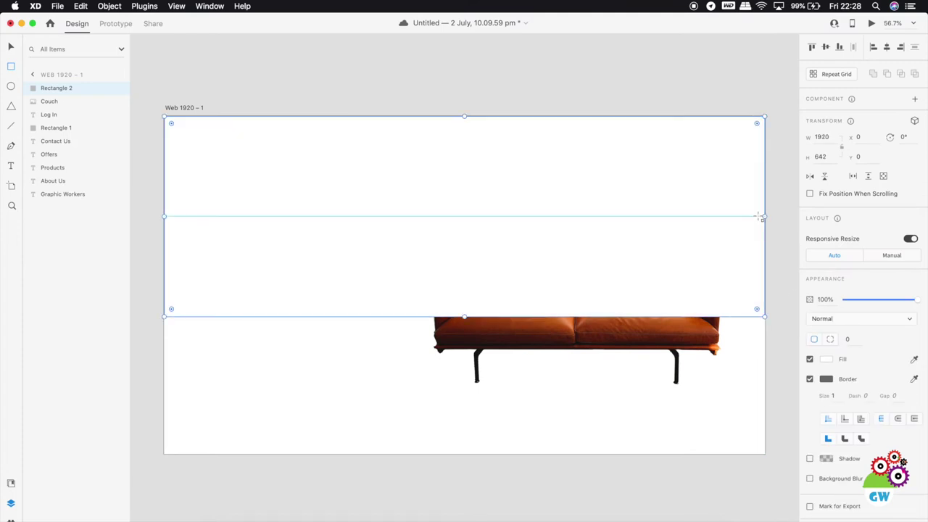
{"action": "left_click", "coordinate": [827, 360]}
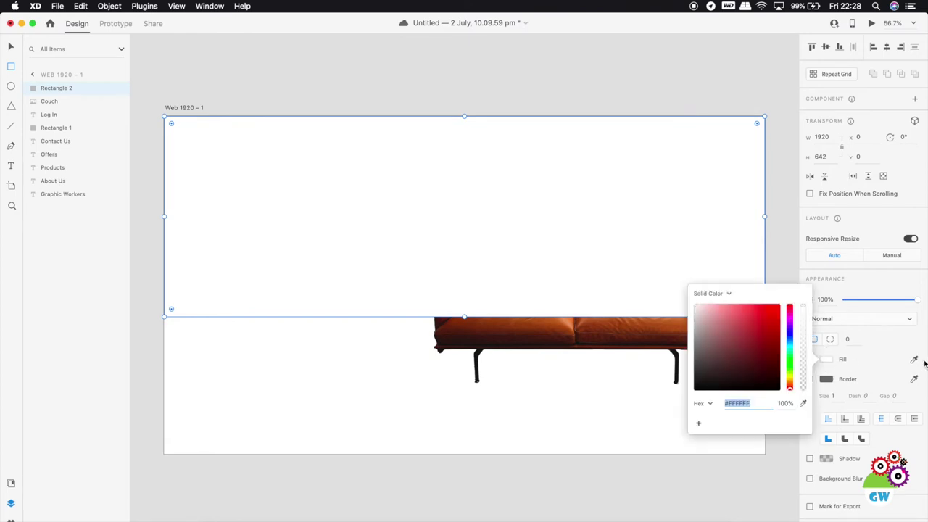
{"action": "left_click", "coordinate": [914, 360]}
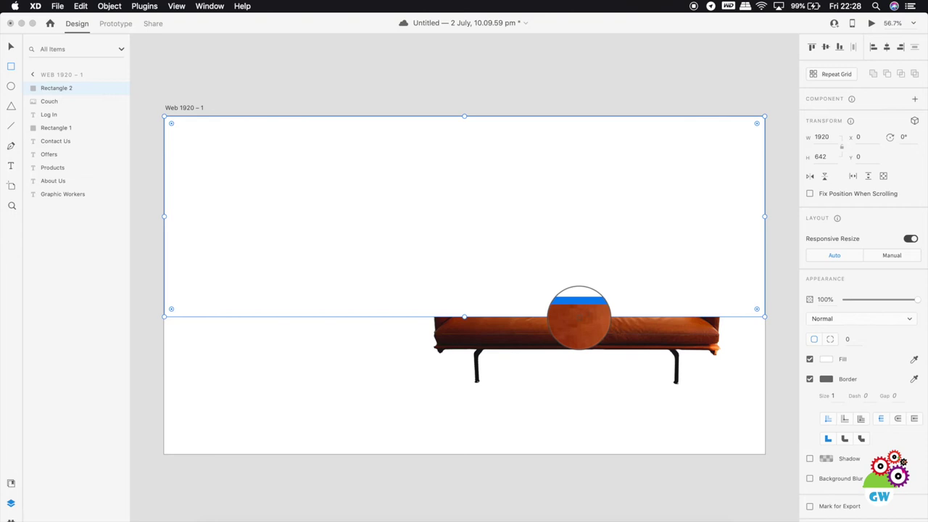
{"action": "left_click", "coordinate": [682, 328]}
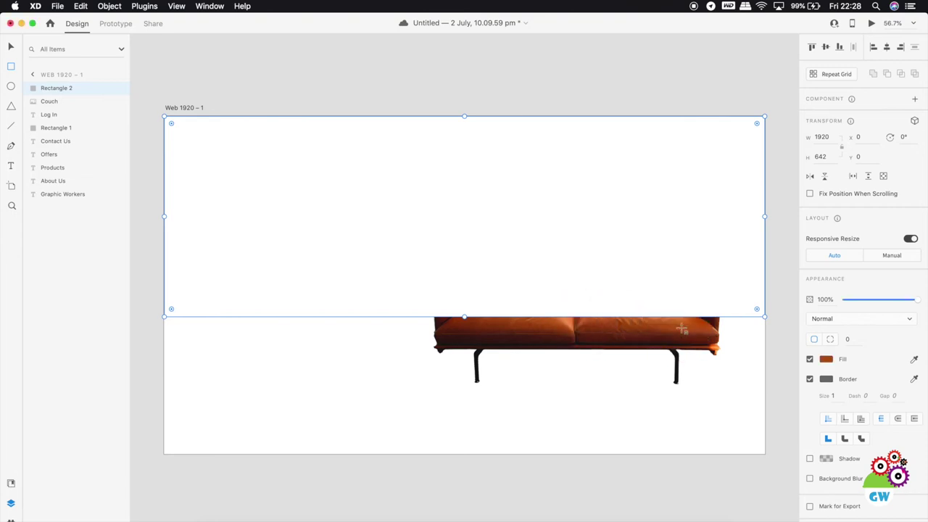
Step: Lighten the large rectangle's fill to #E29F77
{"action": "left_click", "coordinate": [824, 361]}
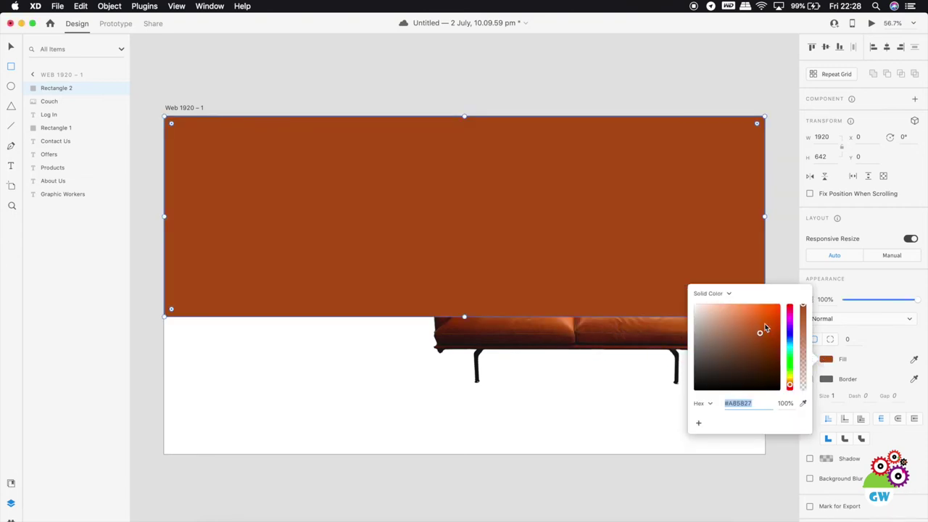
{"action": "left_click_drag", "start_coordinate": [754, 329], "coordinate": [736, 315]}
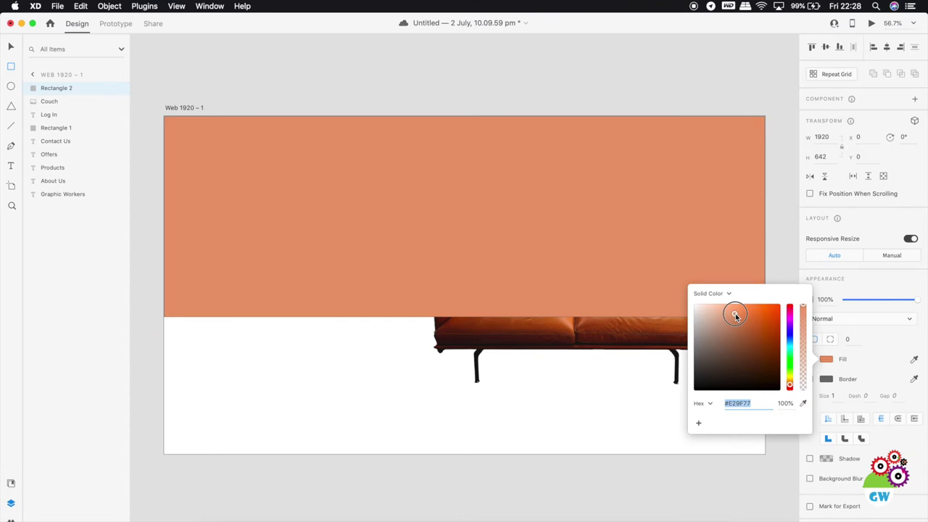
{"action": "left_click", "coordinate": [787, 269]}
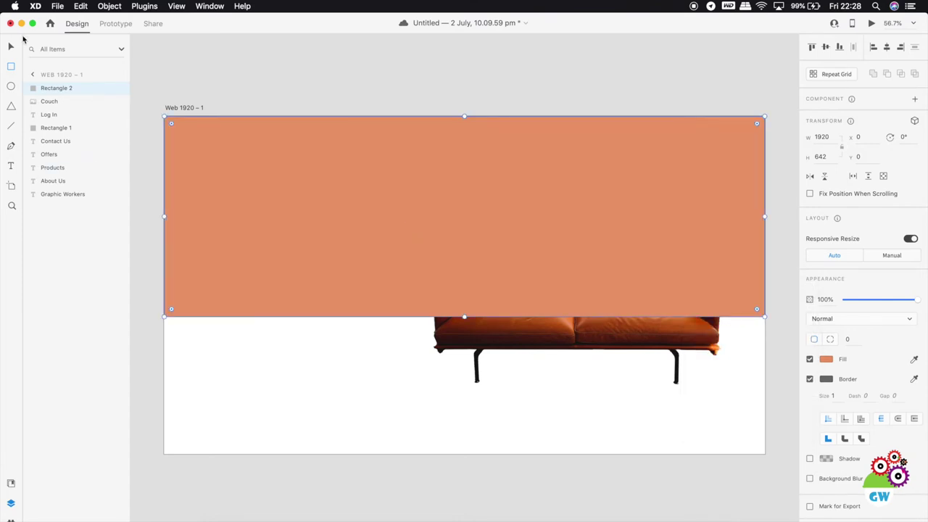
Step: Move the large orange rectangle to the bottom of the layer order, behind the header and couch, and clear the selection
{"action": "right_click", "coordinate": [313, 232]}
{"action": "left_click", "coordinate": [257, 224]}
{"action": "left_click_drag", "start_coordinate": [53, 92], "coordinate": [57, 201]}
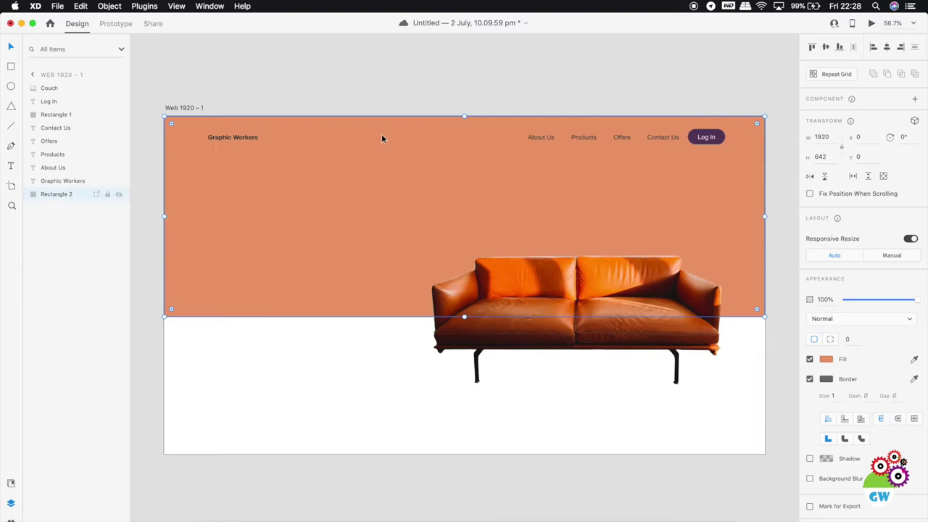
{"action": "key", "text": "Escape"}
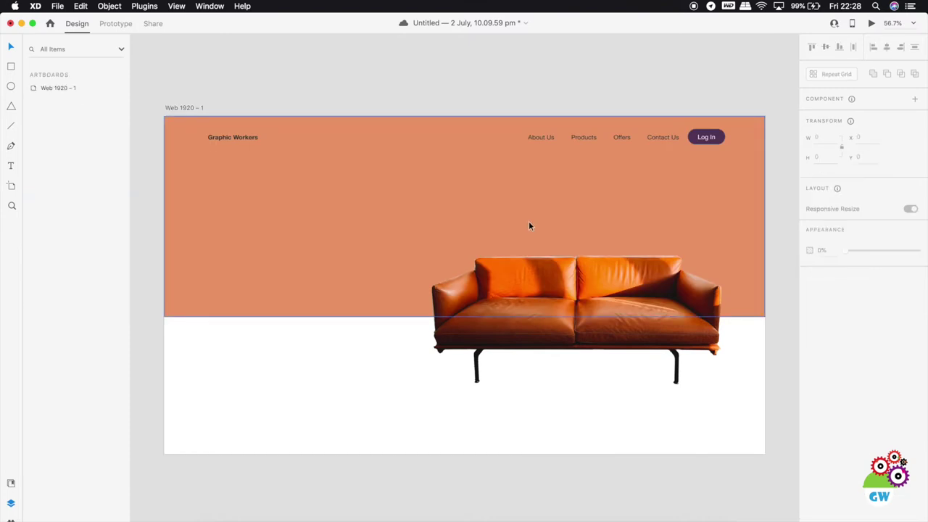
Step: Check the hero colour in the landing page reference and darken the background rectangle's fill to a deep burnt orange
{"action": "left_click", "coordinate": [530, 224]}
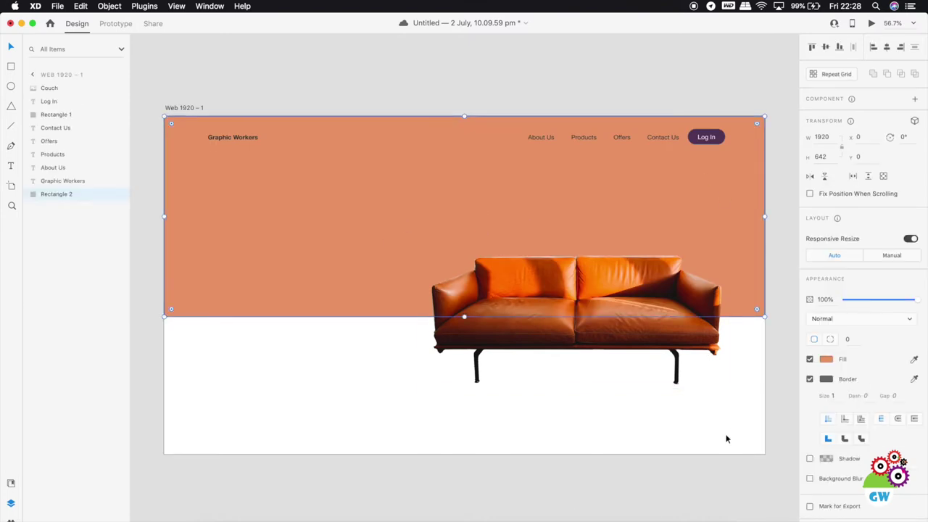
{"action": "left_click", "coordinate": [580, 516]}
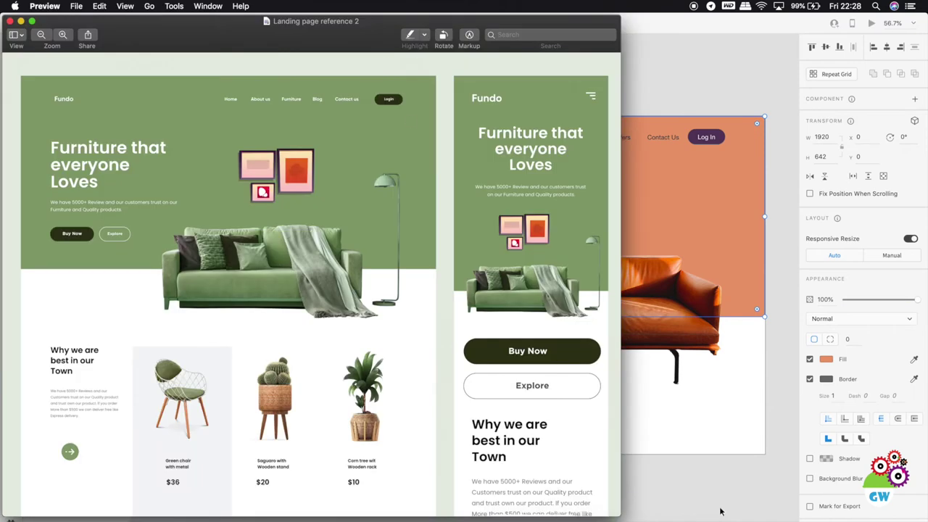
{"action": "left_click", "coordinate": [781, 433]}
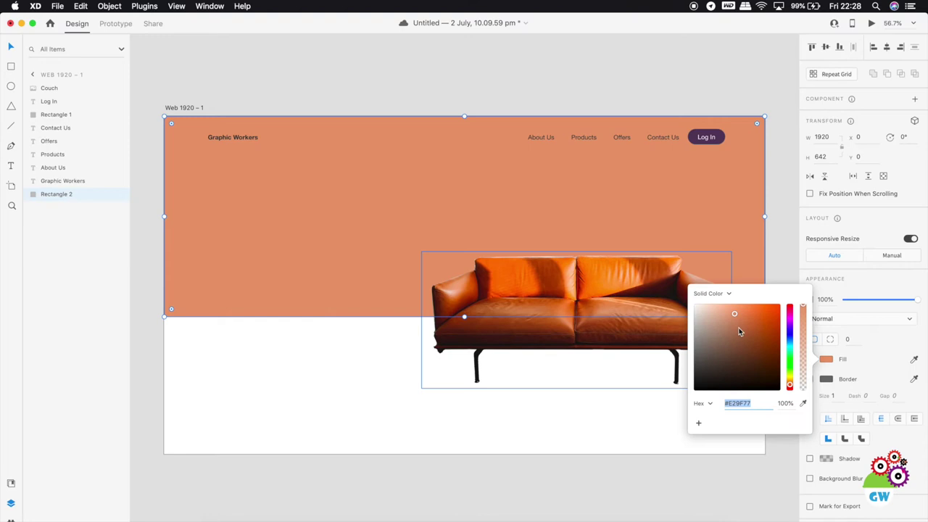
{"action": "left_click_drag", "start_coordinate": [741, 322], "coordinate": [750, 323]}
{"action": "key", "text": "Escape"}
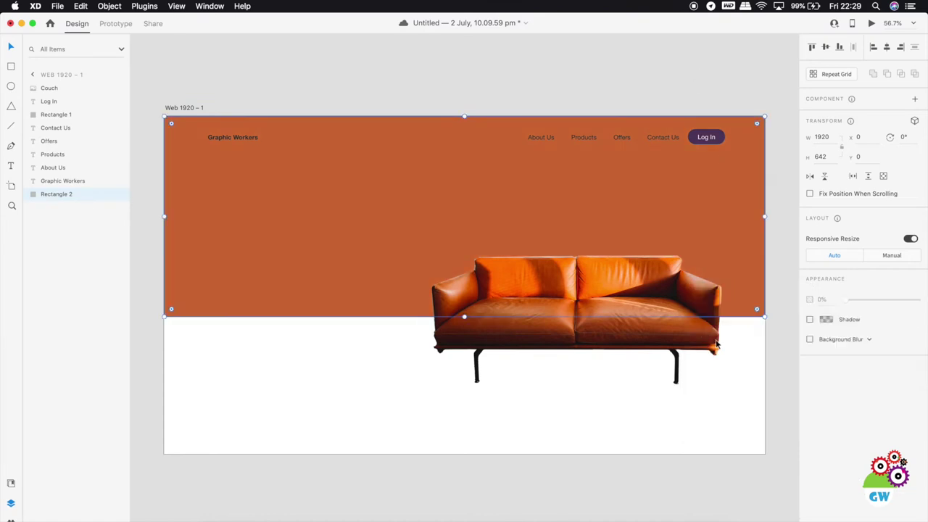
{"action": "key", "text": "Escape"}
Step: Fill the Contact Us, Offers, Products, About Us and Graphic Workers texts with white #FFFFFF
{"action": "left_click", "coordinate": [662, 138]}
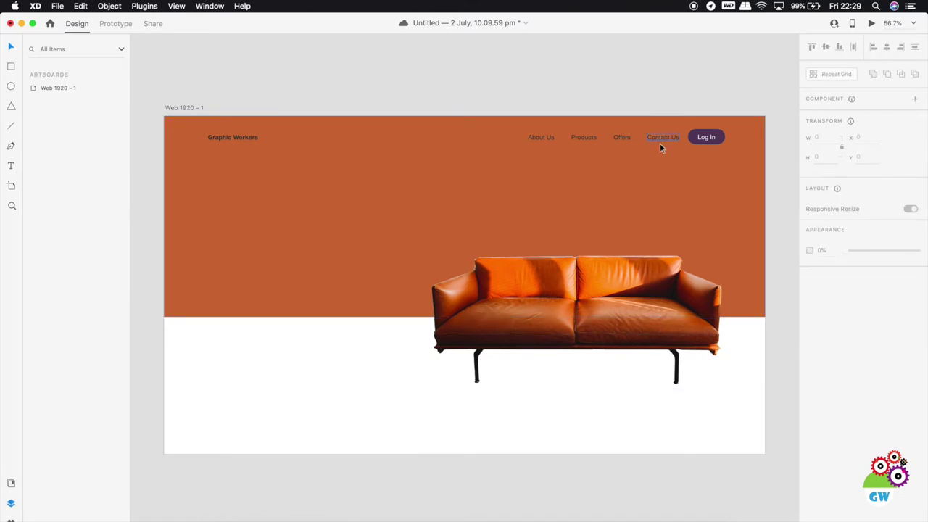
{"action": "left_click", "coordinate": [660, 141]}
{"action": "left_click", "coordinate": [621, 140], "text": "shift"}
{"action": "left_click", "coordinate": [583, 138], "text": "shift"}
{"action": "left_click", "coordinate": [544, 138], "text": "shift"}
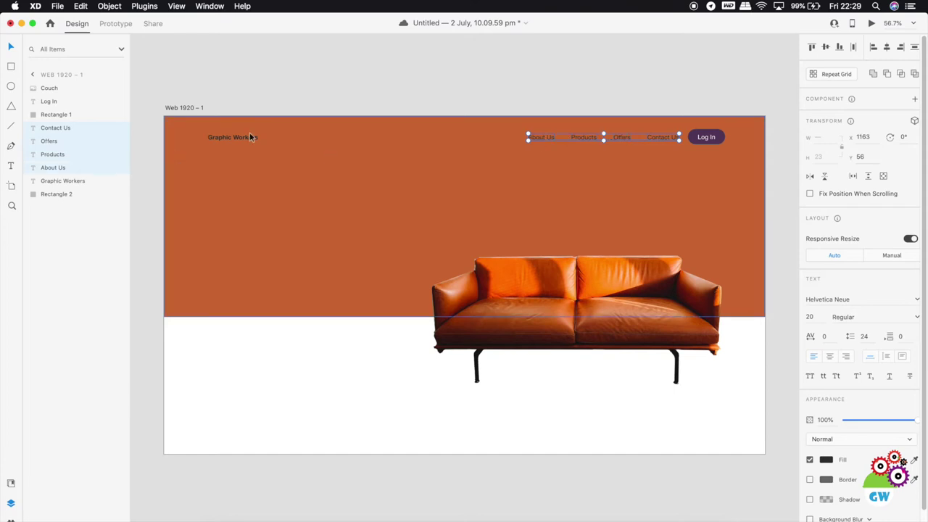
{"action": "left_click", "coordinate": [251, 138], "text": "shift"}
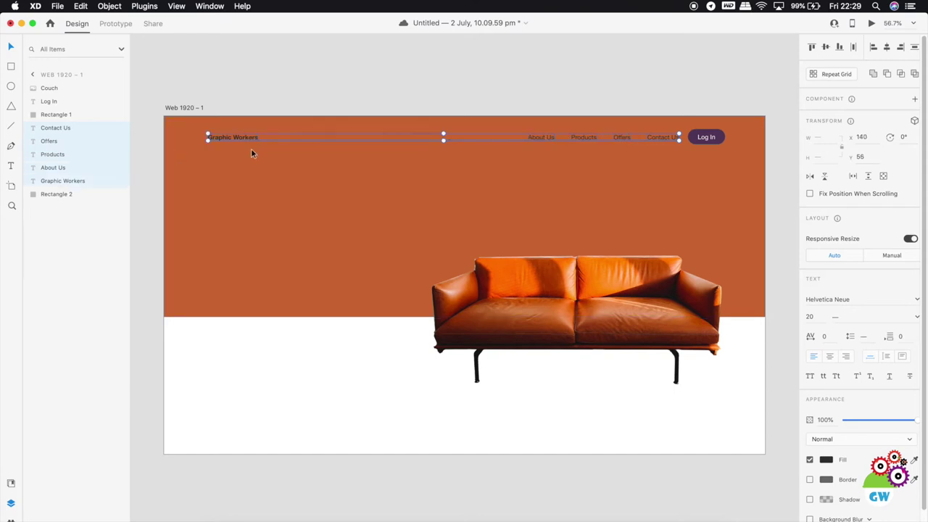
{"action": "left_click", "coordinate": [826, 460]}
{"action": "type", "text": "ffffff"}
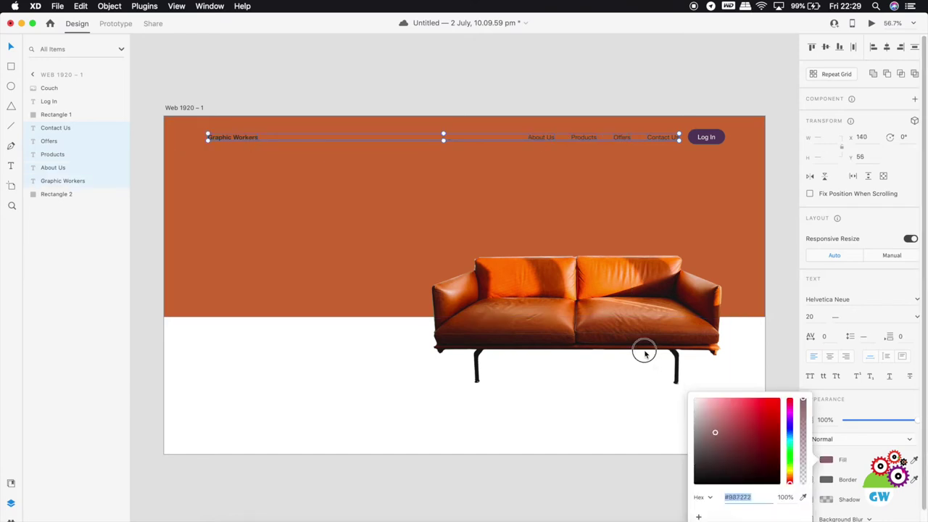
{"action": "key", "text": "Escape"}
{"action": "key", "text": "Escape"}
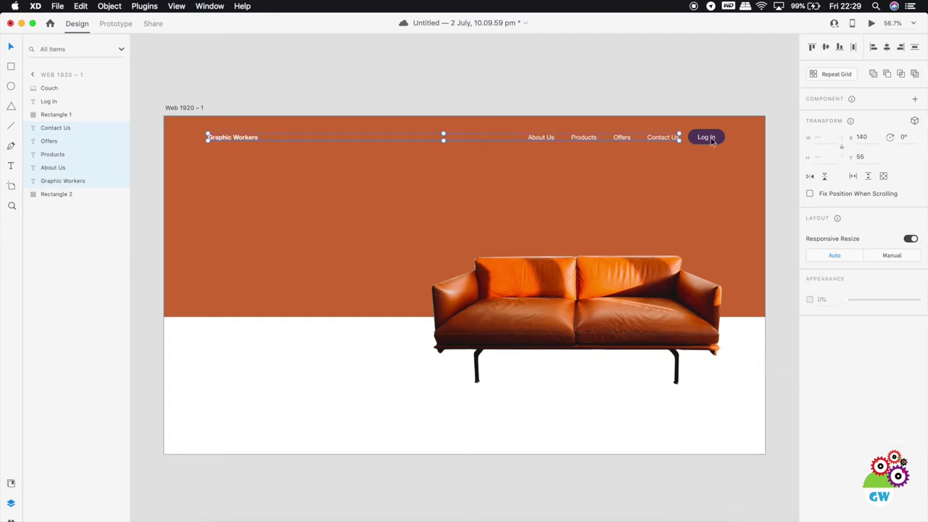
Step: Fill the Log In button with a near-black brown sampled from the couch's shadow and clear the selection
{"action": "left_click", "coordinate": [708, 141]}
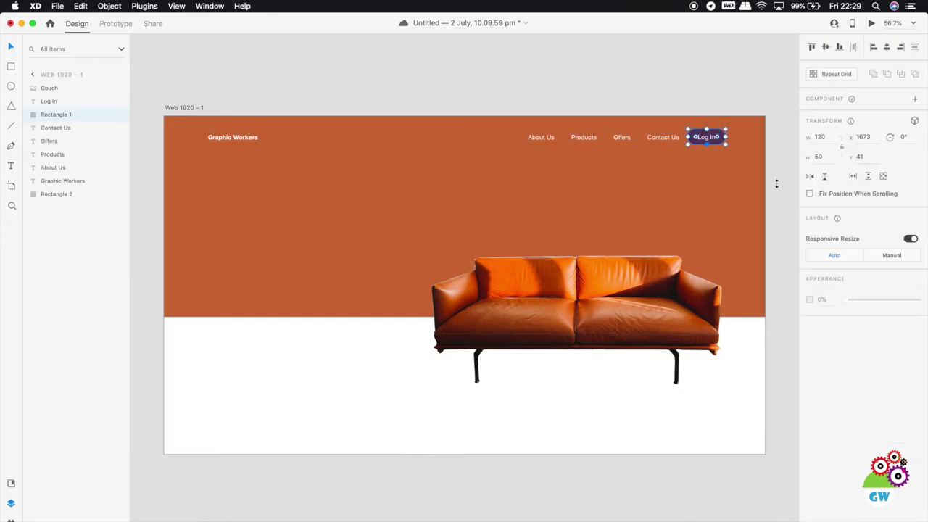
{"action": "left_click", "coordinate": [827, 360]}
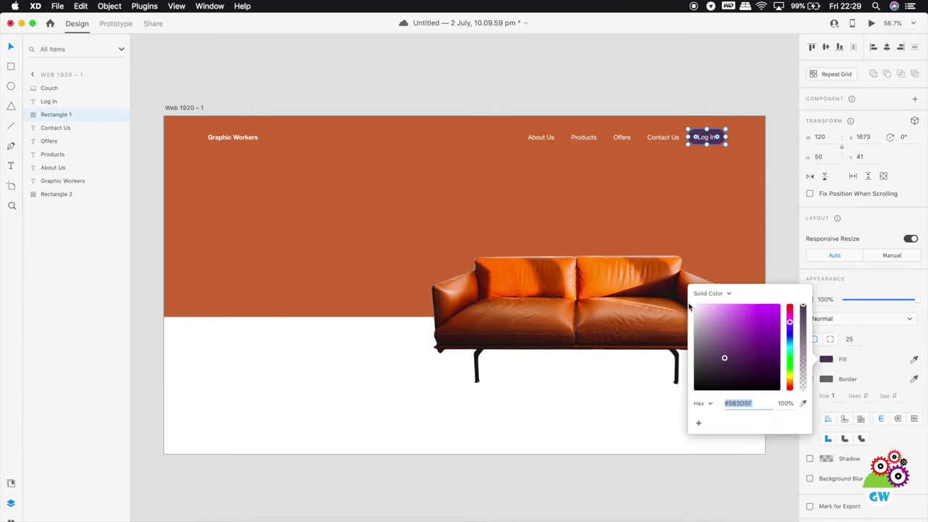
{"action": "left_click", "coordinate": [914, 359]}
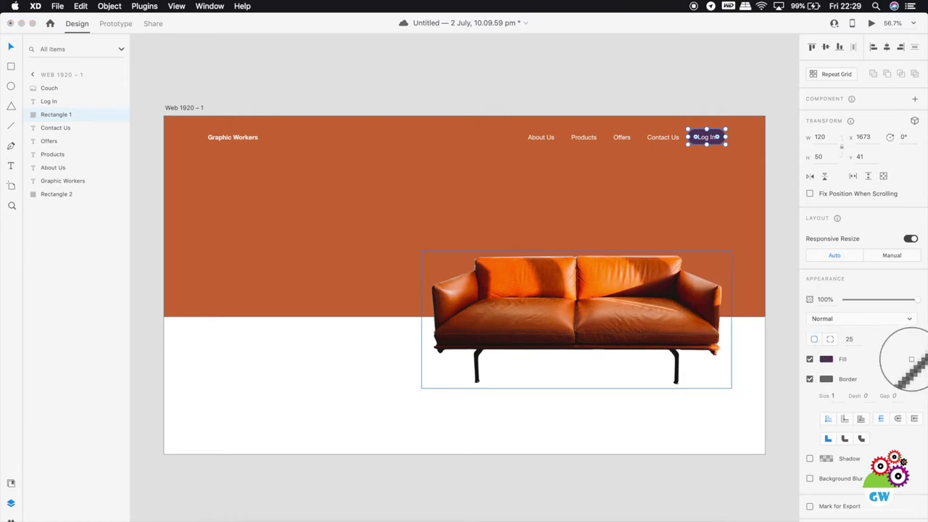
{"action": "left_click", "coordinate": [659, 287]}
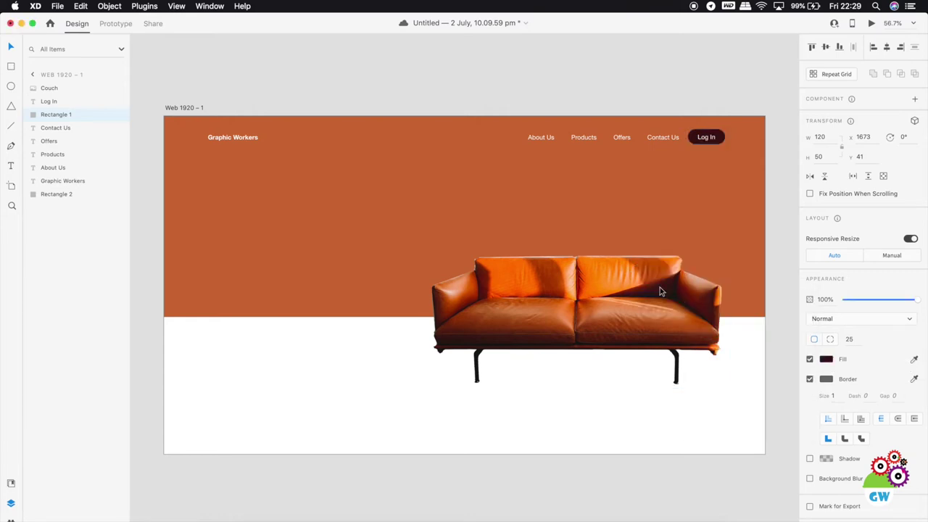
{"action": "left_click", "coordinate": [771, 169]}
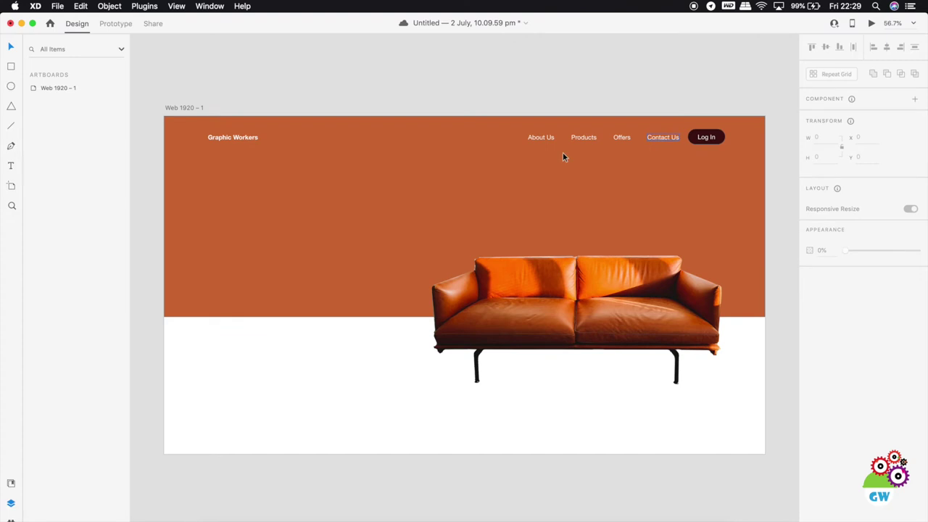
{"action": "left_click", "coordinate": [622, 293]}
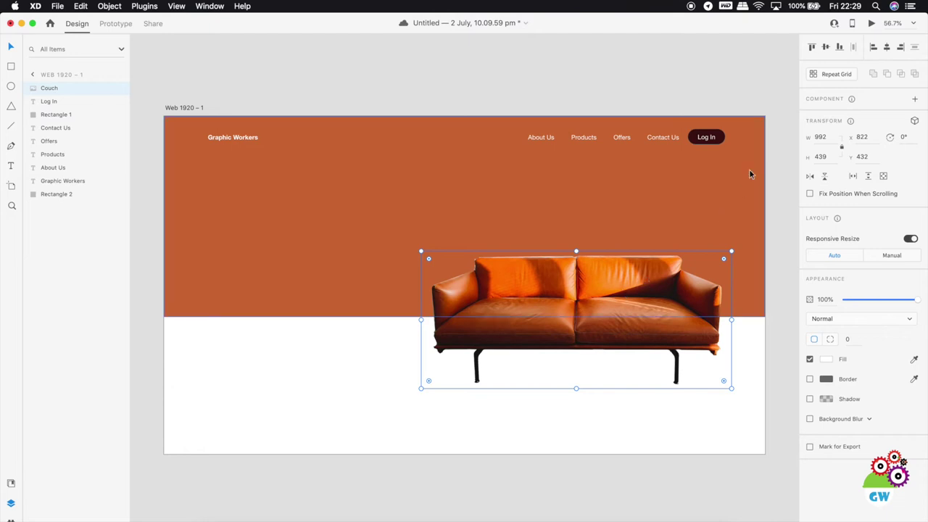
{"action": "left_click", "coordinate": [776, 128]}
Step: Add an area text about 415 px wide at X 140, Y 200 below Graphic Workers, reading "The best Furniture in Town"
{"action": "left_click", "coordinate": [10, 139]}
{"action": "left_click", "coordinate": [209, 148]}
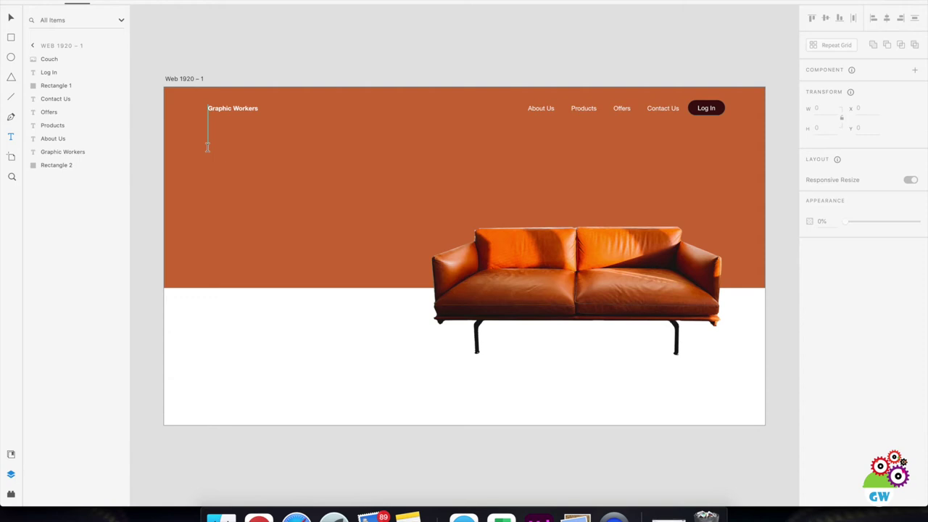
{"action": "left_click_drag", "start_coordinate": [304, 213], "coordinate": [338, 238]}
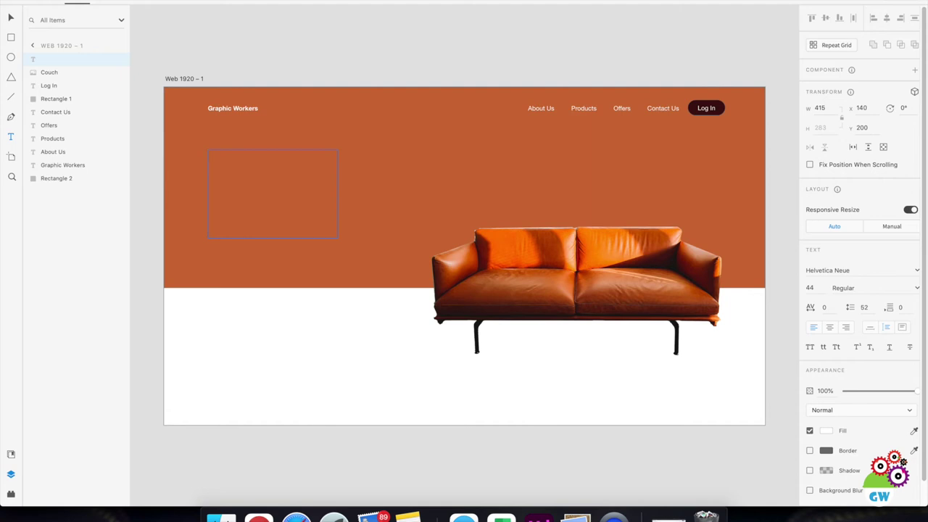
{"action": "type", "text": "The best Furtn"}
{"action": "key", "text": "BackSpace"}
{"action": "key", "text": "BackSpace"}
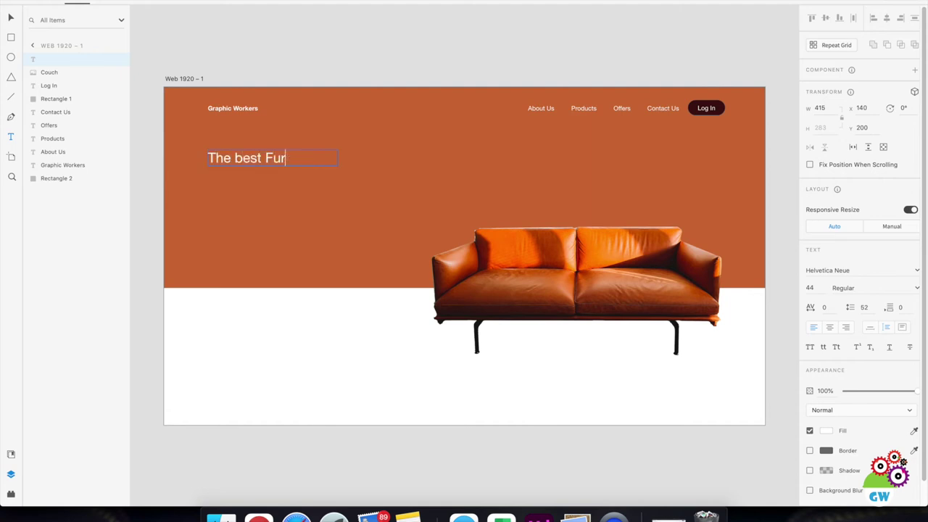
{"action": "type", "text": "niture in Town"}
Step: Set the whole headline "The best Furniture in Town" to size 64 in Bold
{"action": "key", "text": "super+a"}
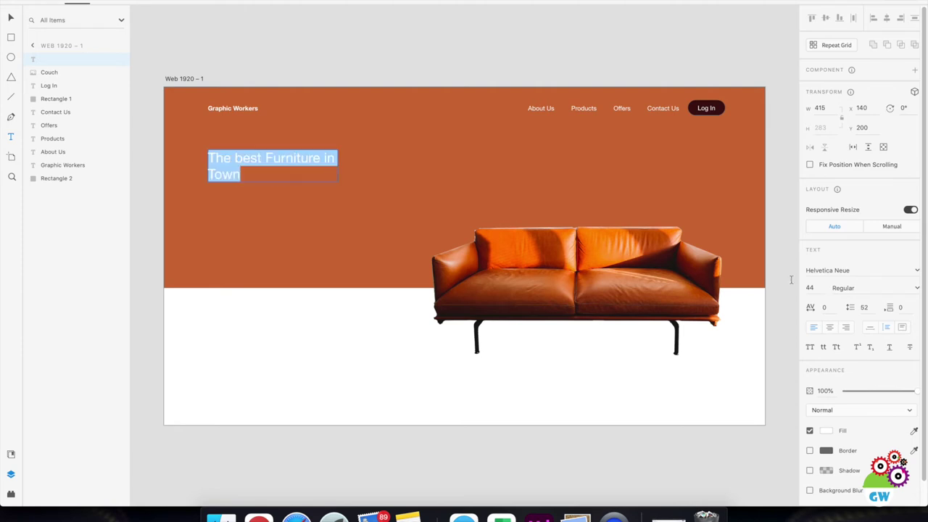
{"action": "left_click", "coordinate": [819, 288]}
{"action": "type", "text": "64"}
{"action": "key", "text": "Return"}
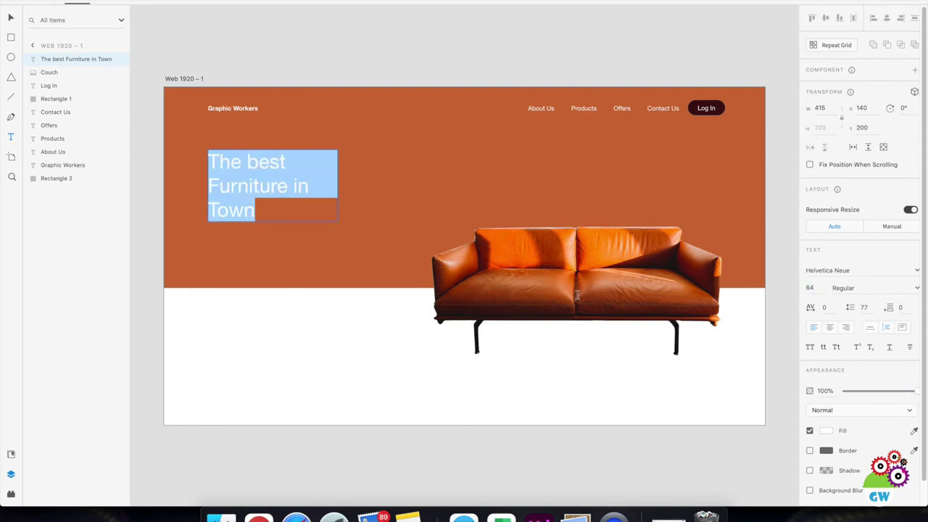
{"action": "left_click", "coordinate": [912, 286]}
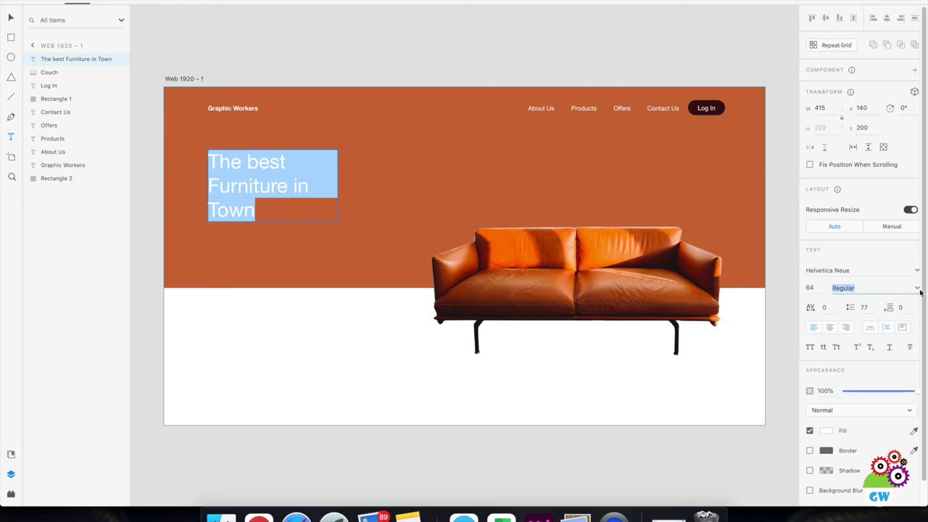
{"action": "left_click", "coordinate": [918, 289]}
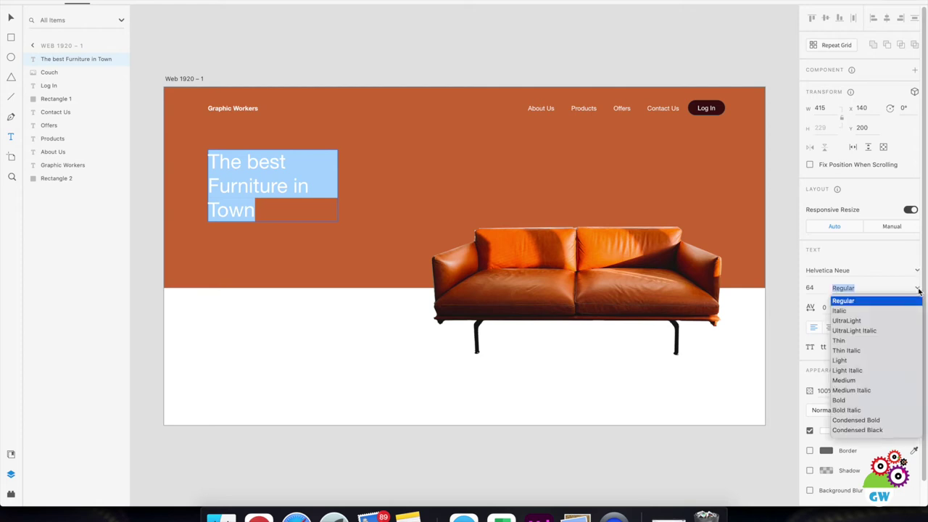
{"action": "left_click", "coordinate": [841, 401]}
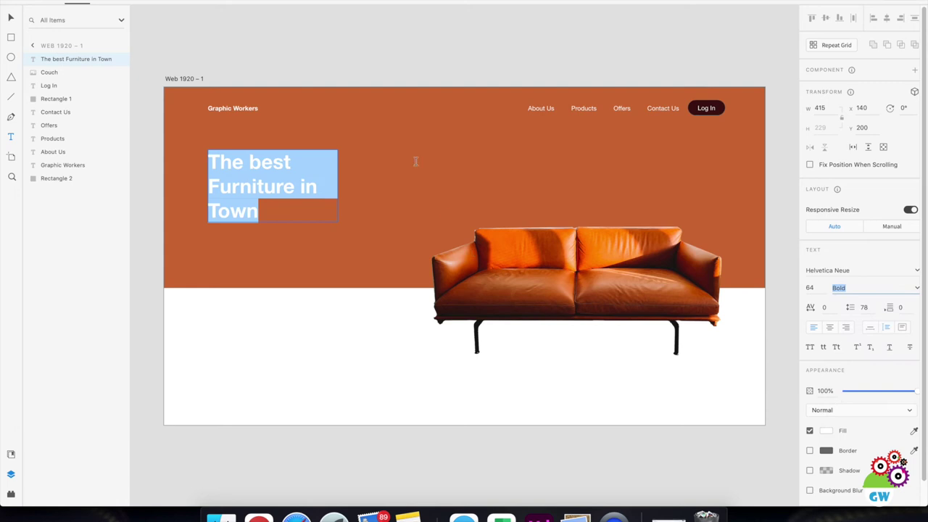
{"action": "left_click", "coordinate": [319, 187]}
{"action": "left_click", "coordinate": [337, 210]}
{"action": "left_click", "coordinate": [296, 187]}
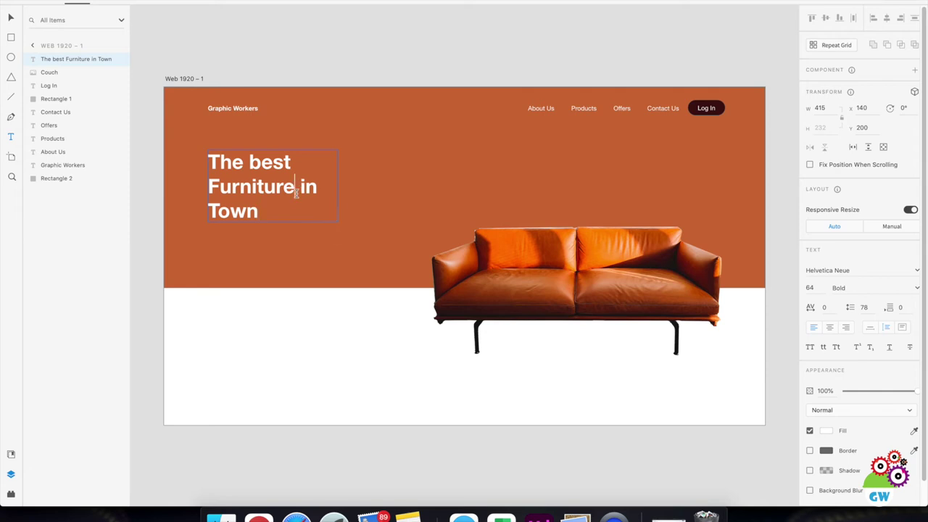
{"action": "key", "text": "super+a"}
{"action": "key", "text": "BackSpace"}
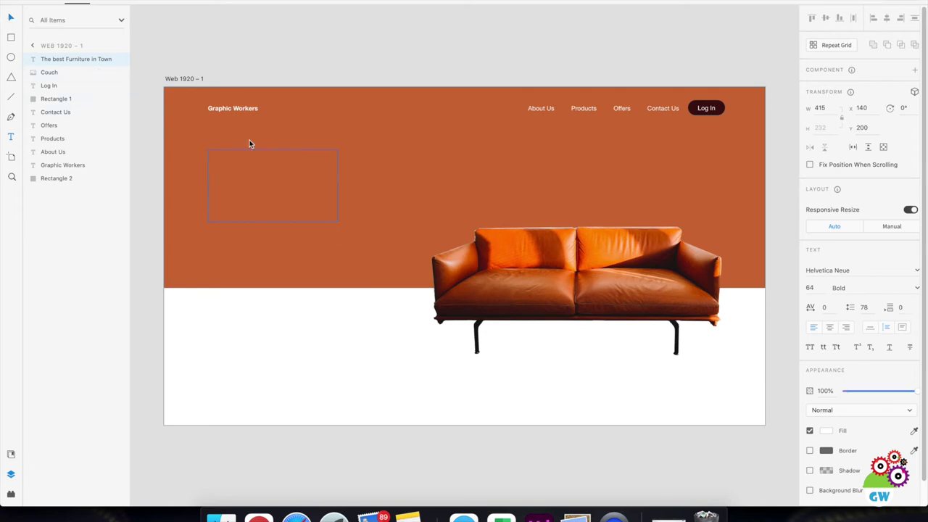
{"action": "key", "text": "super+z"}
Step: Widen the headline's text box to about 544 px and place a duplicate of it directly below at X 140, Y 374
{"action": "left_click_drag", "start_coordinate": [338, 185], "coordinate": [378, 187]}
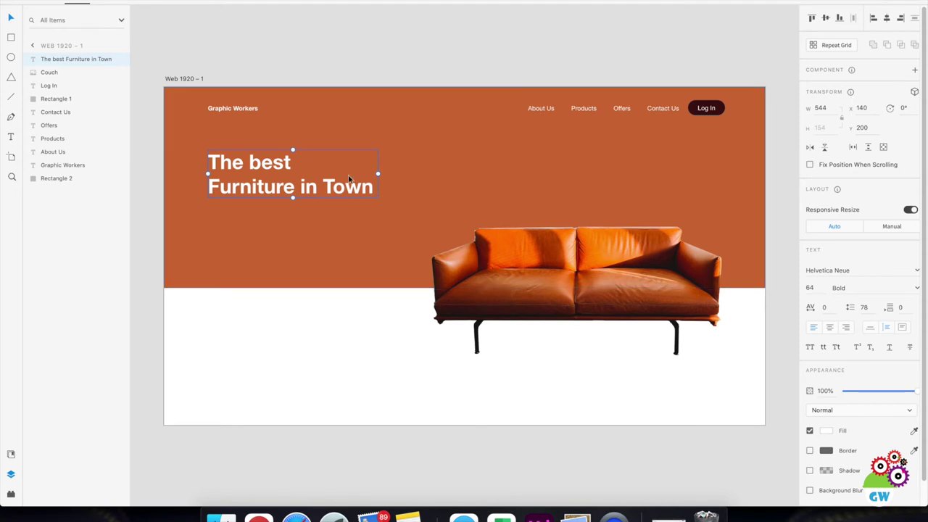
{"action": "key", "text": "super+d"}
{"action": "left_click_drag", "start_coordinate": [345, 153], "coordinate": [343, 205]}
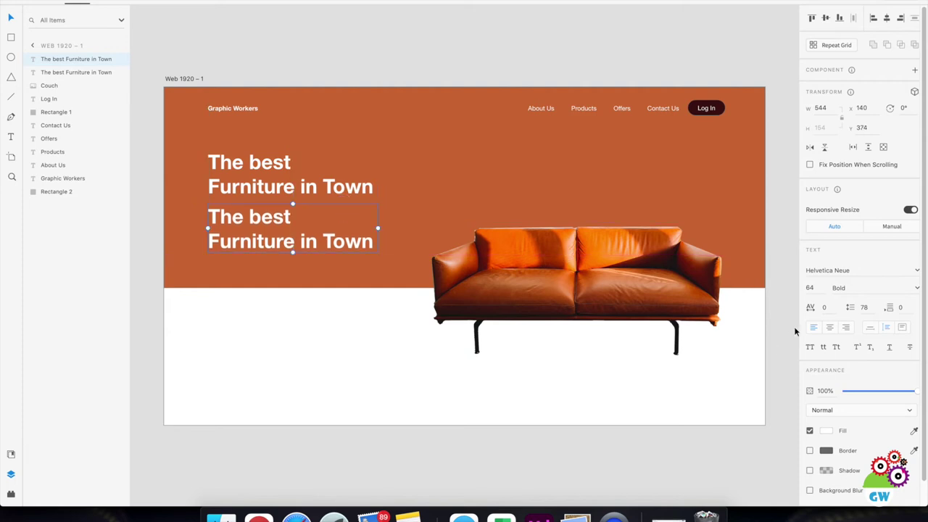
Step: Set the duplicated headline to size 24 in Regular and move it up to Y 364, close under the headline
{"action": "type", "text": "24"}
{"action": "key", "text": "Return"}
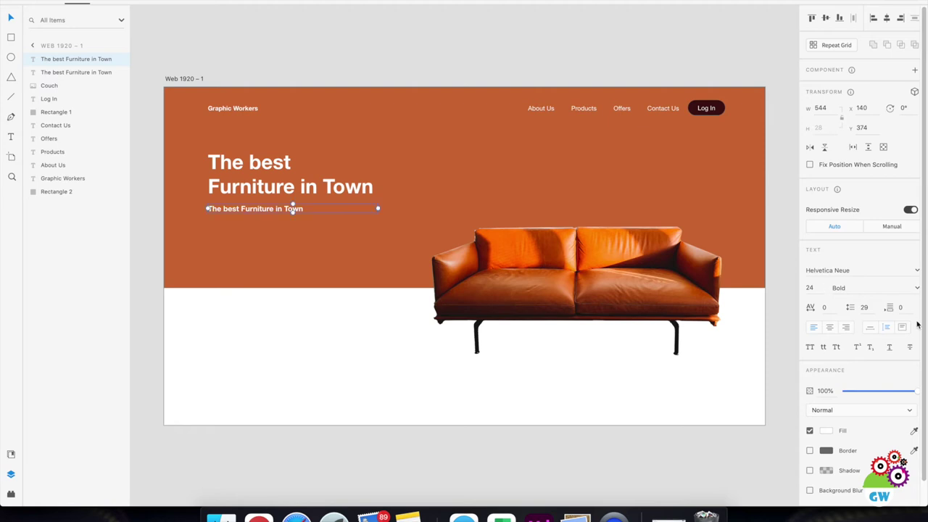
{"action": "left_click", "coordinate": [918, 288]}
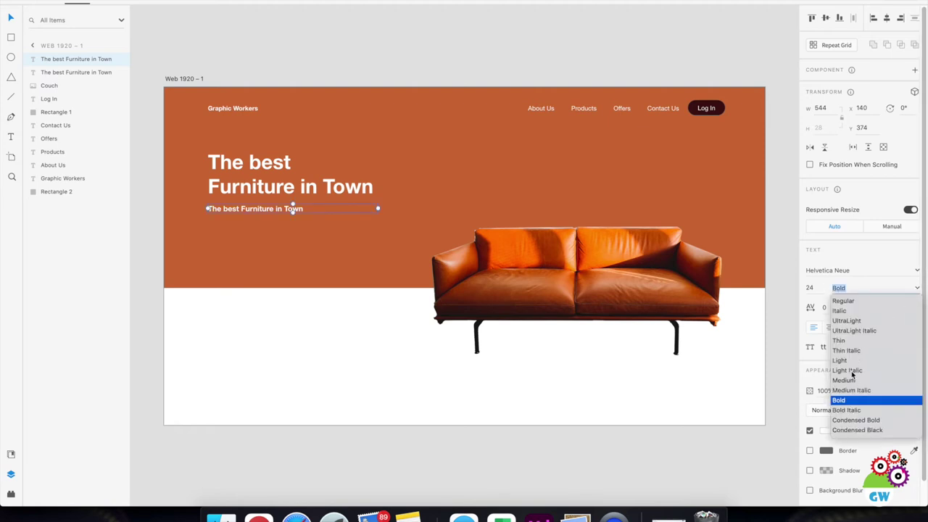
{"action": "left_click", "coordinate": [856, 301]}
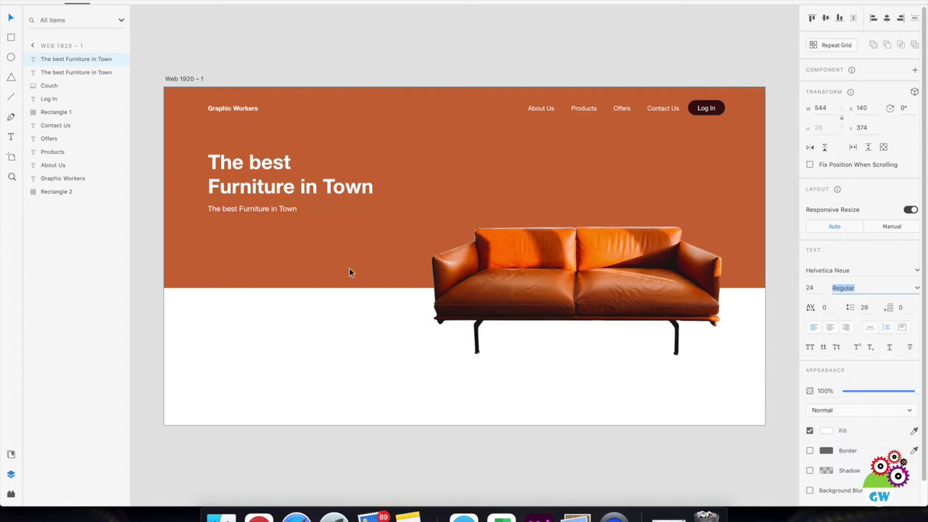
{"action": "left_click_drag", "start_coordinate": [268, 206], "coordinate": [269, 209]}
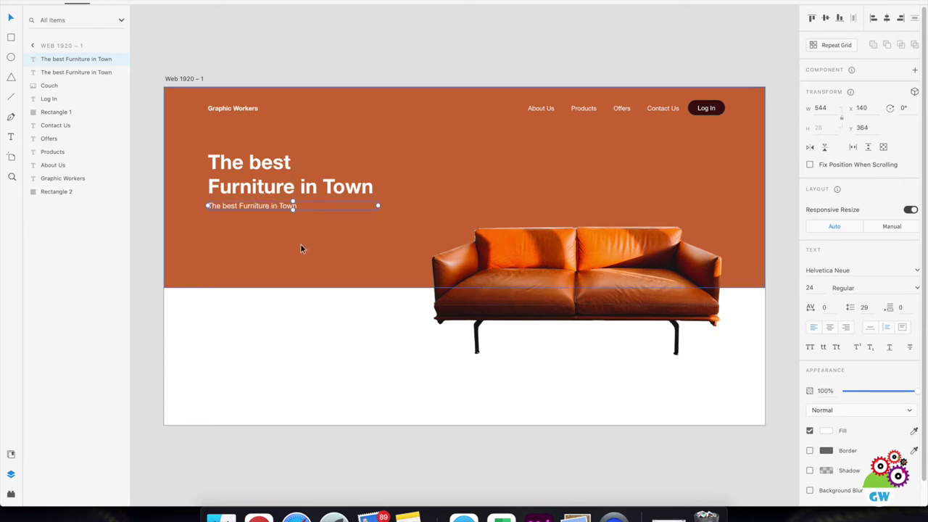
Step: Check the reference and replace the small text with "We deal in only the best furnitures from around the world to make your homes feel like heaven."
{"action": "left_click", "coordinate": [575, 516]}
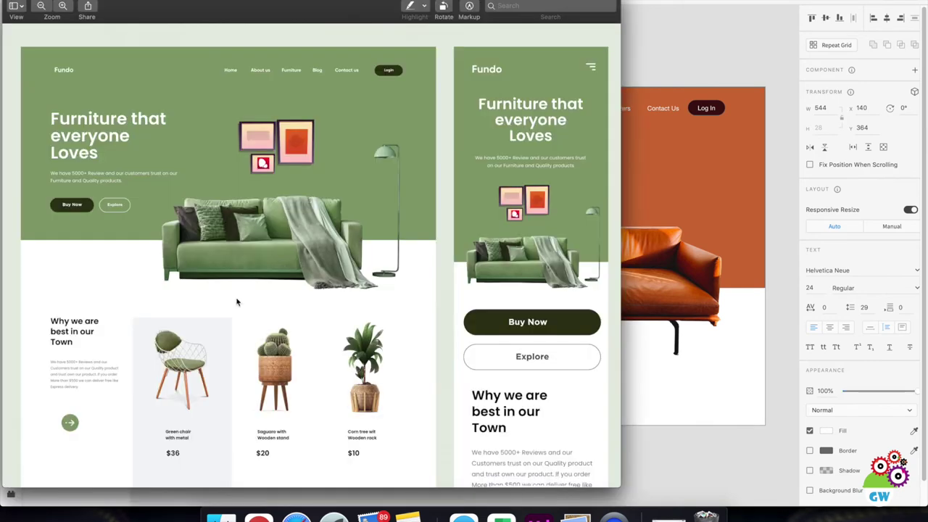
{"action": "key", "text": "super+w"}
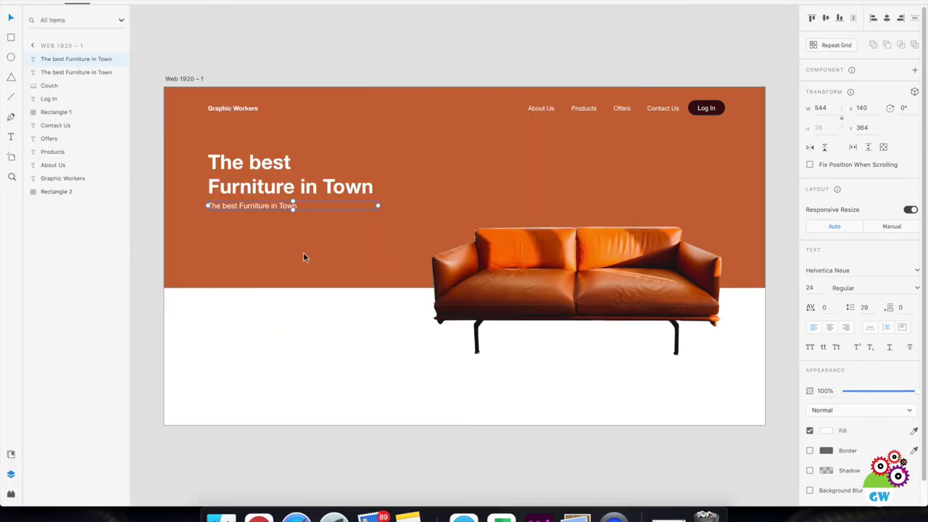
{"action": "double_click", "coordinate": [263, 207]}
{"action": "type", "text": "We deal in"}
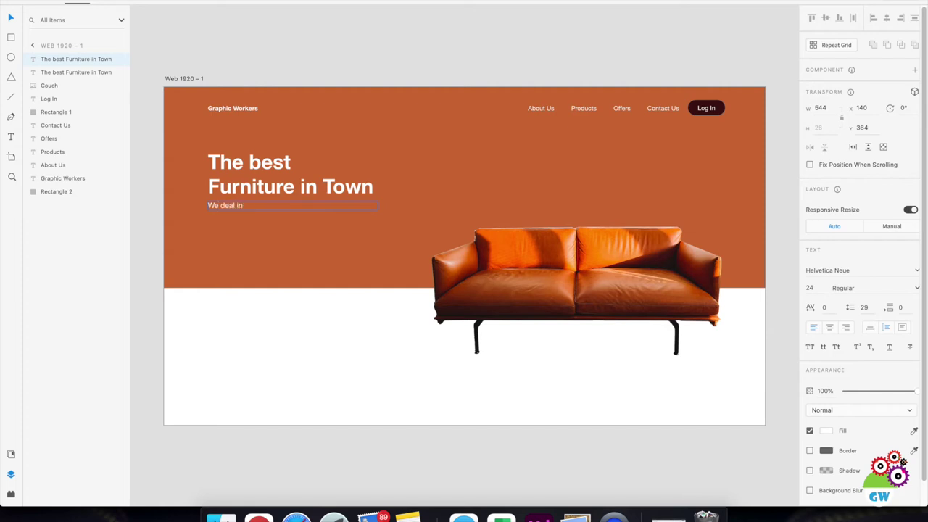
{"action": "type", "text": " only the best furniture"}
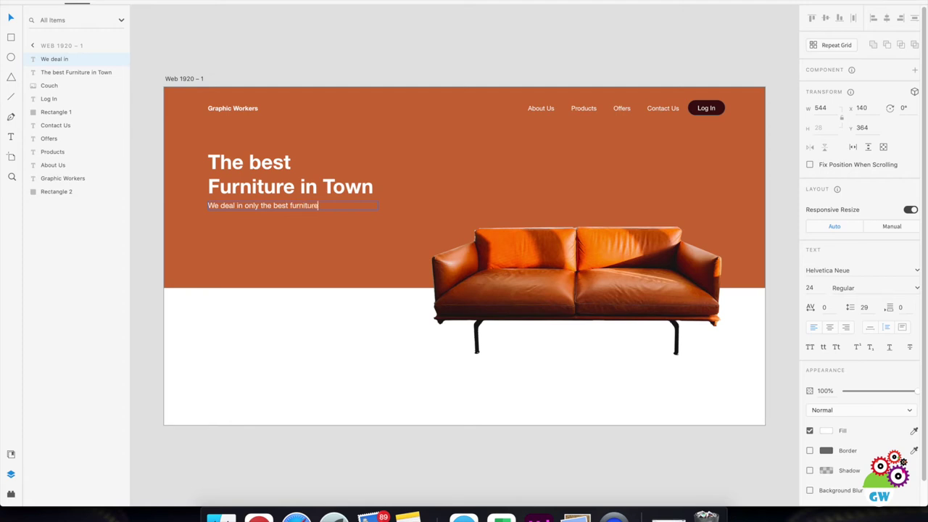
{"action": "type", "text": "s from around the world to make your hpome"}
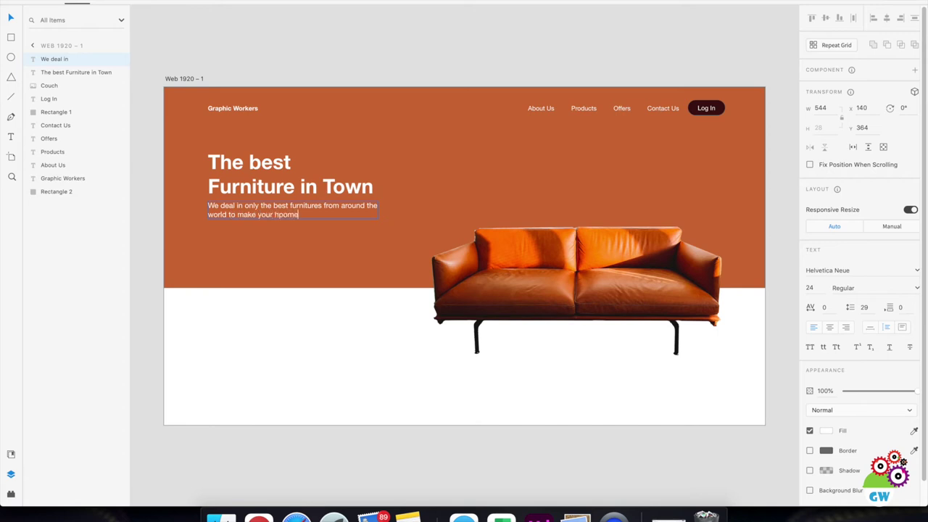
{"action": "key", "text": "BackSpace"}
{"action": "key", "text": "BackSpace"}
{"action": "key", "text": "BackSpace"}
{"action": "key", "text": "BackSpace"}
{"action": "key", "text": "BackSpace"}
{"action": "type", "text": "omes feel like heavemn"}
{"action": "key", "text": "BackSpace"}
{"action": "key", "text": "BackSpace"}
{"action": "key", "text": "Escape"}
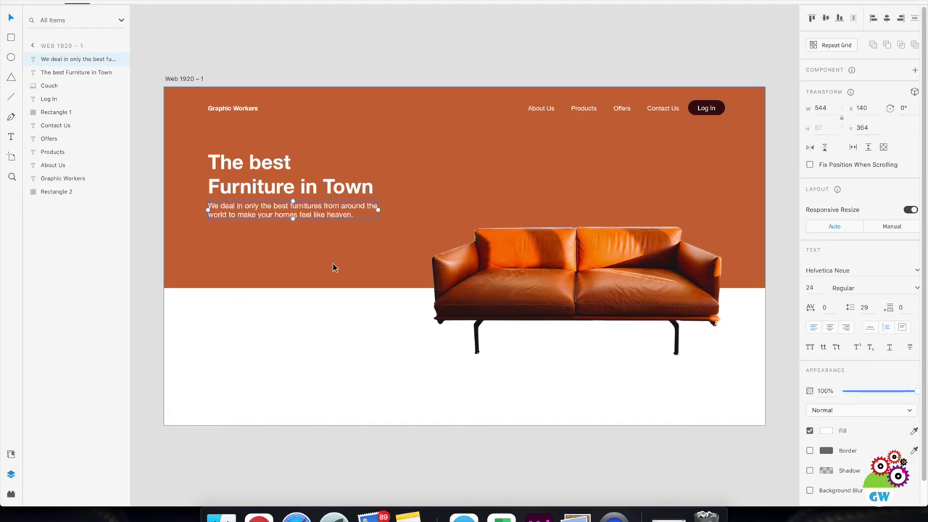
{"action": "key", "text": "Escape"}
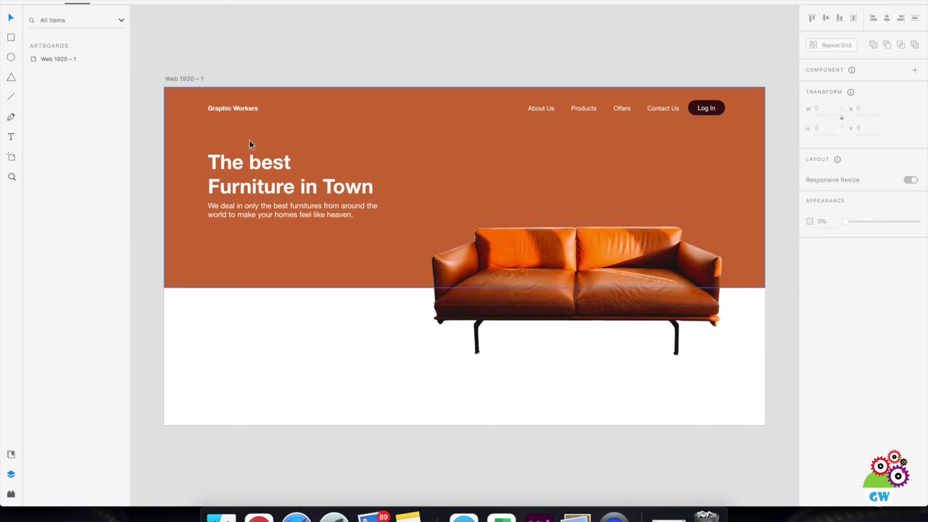
Step: Check the hero buttons in the landing page reference and duplicate the header's Log In button with its label
{"action": "key", "text": "super+Tab"}
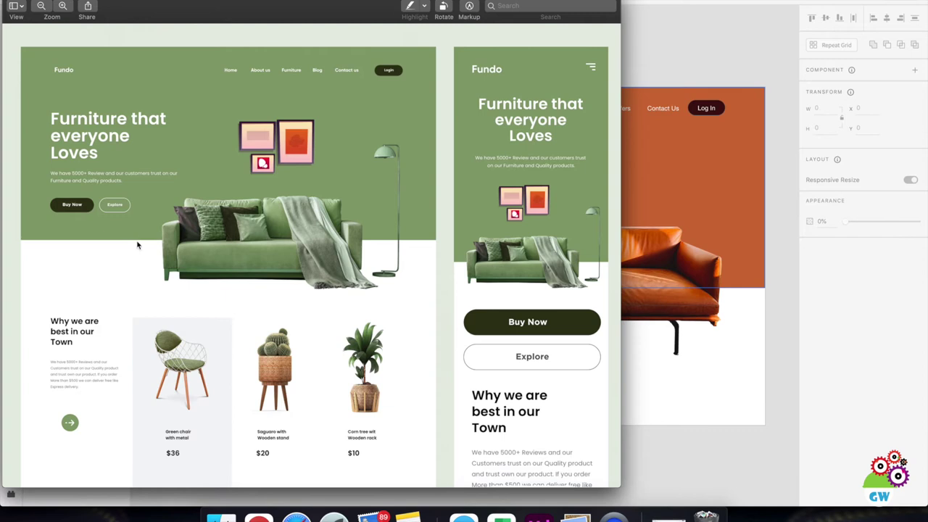
{"action": "key", "text": "super+Tab"}
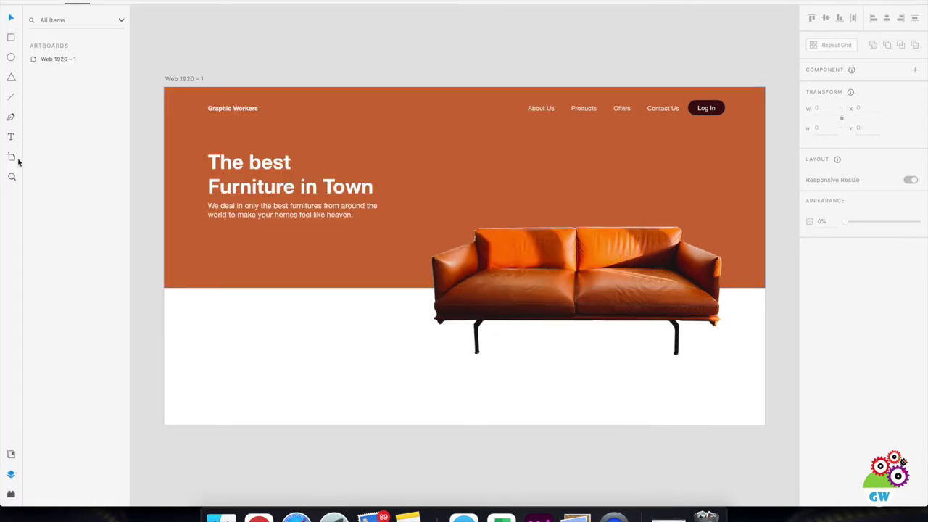
{"action": "left_click", "coordinate": [716, 110]}
{"action": "left_click", "coordinate": [724, 111]}
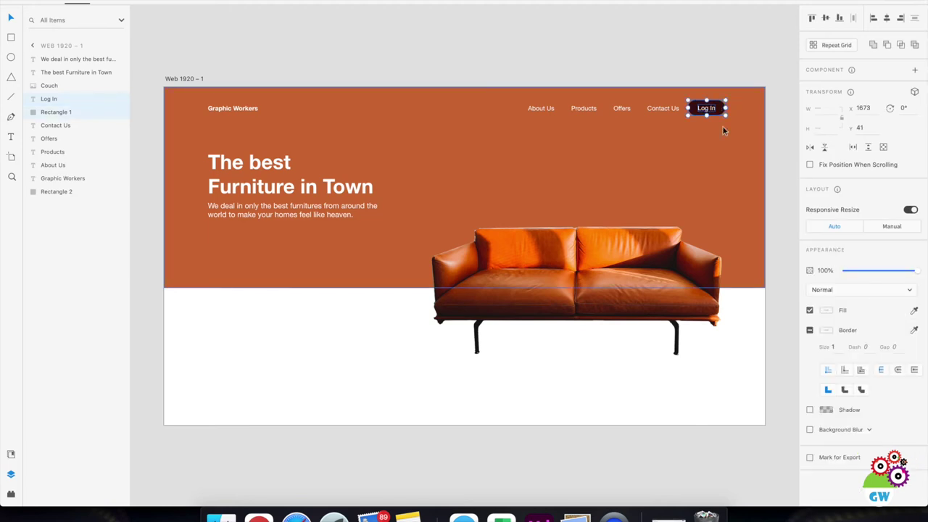
{"action": "key", "text": "super+d"}
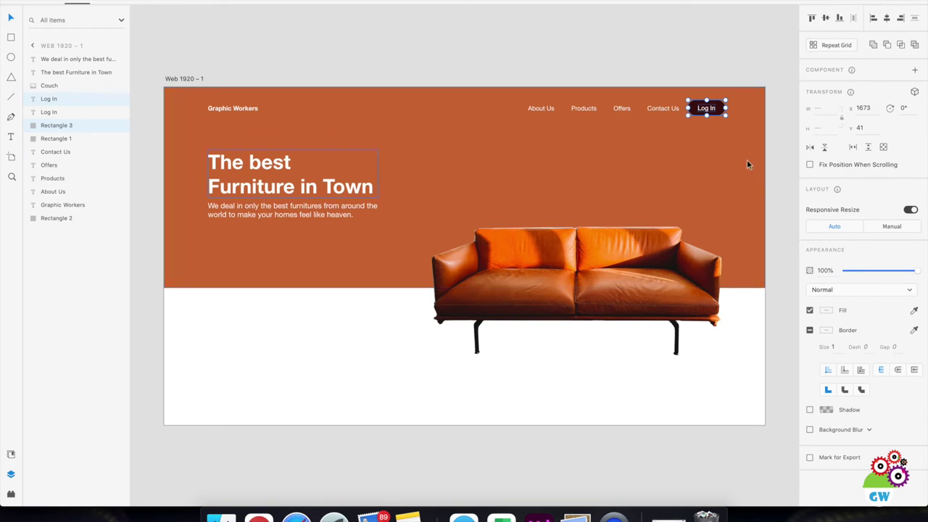
Step: Move the duplicated Log In button to the top of the layer order and place it below the paragraph at X 140, Y 465
{"action": "left_click", "coordinate": [55, 100]}
{"action": "left_click_drag", "start_coordinate": [55, 100], "coordinate": [58, 62]}
{"action": "left_click_drag", "start_coordinate": [450, 182], "coordinate": [230, 244]}
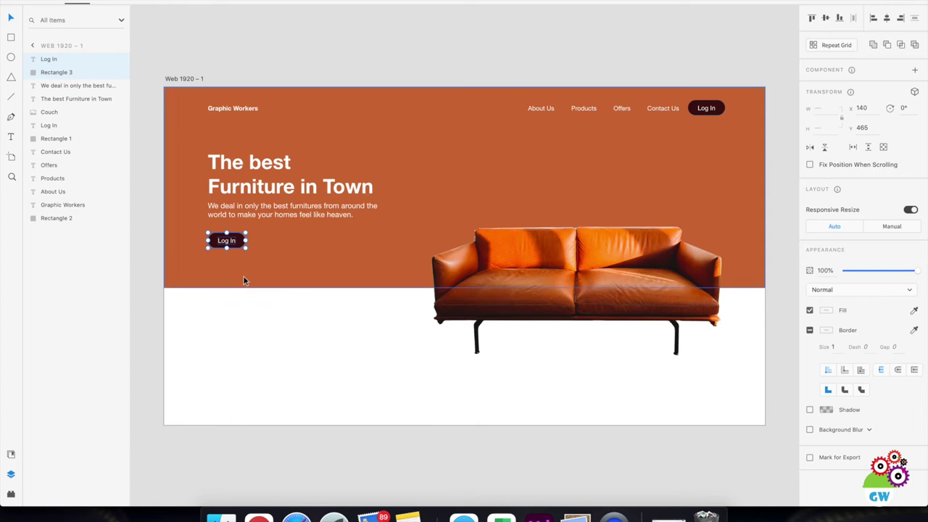
Step: Check the hero buttons in the reference and change the label of the button below the paragraph to "Buy Now"
{"action": "key", "text": "super+Tab"}
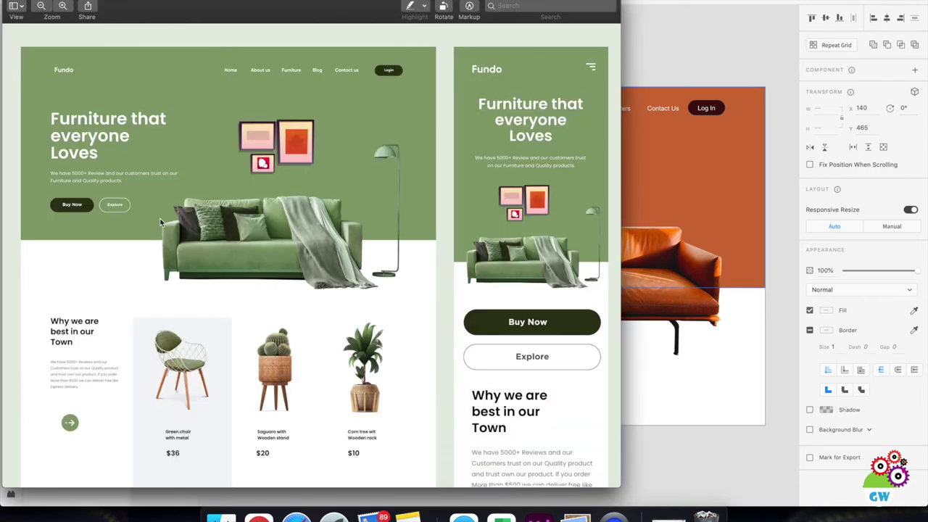
{"action": "key", "text": "super+Tab"}
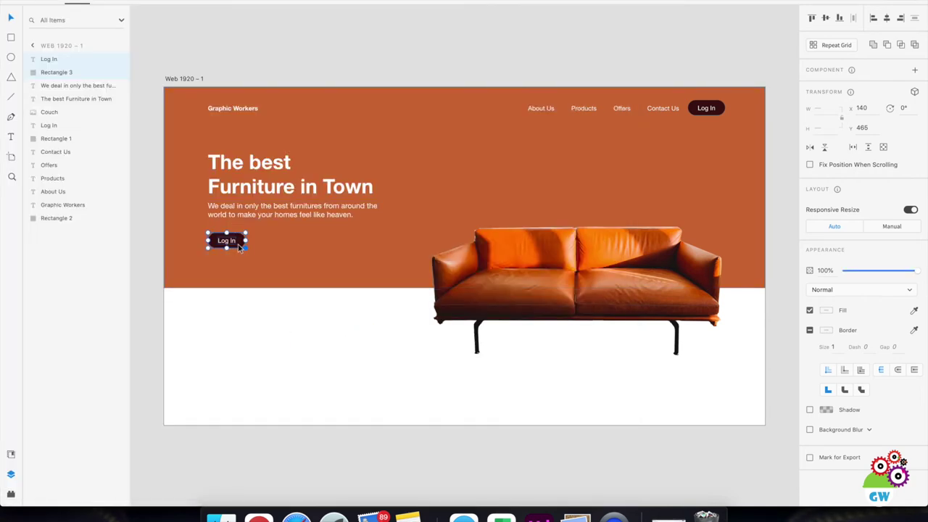
{"action": "key", "text": "Escape"}
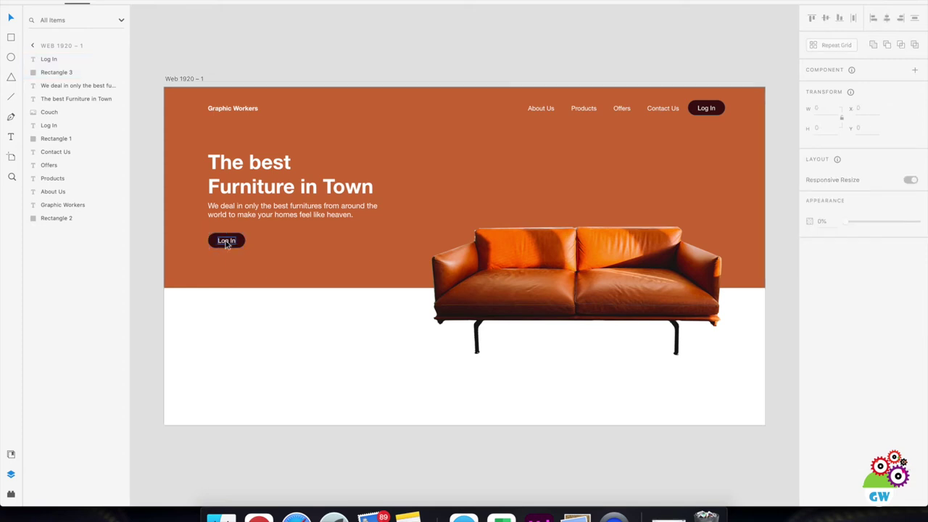
{"action": "double_click", "coordinate": [231, 242]}
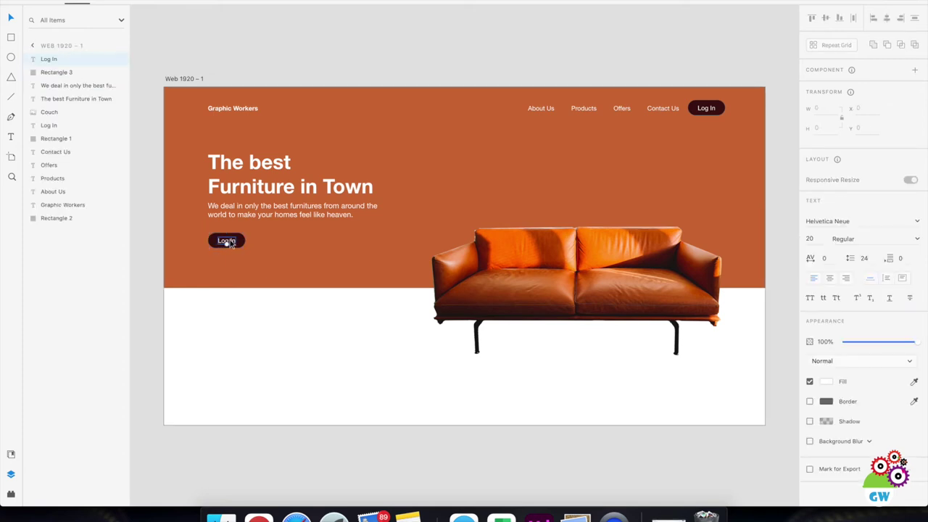
{"action": "double_click", "coordinate": [234, 242]}
{"action": "type", "text": "Buy Now"}
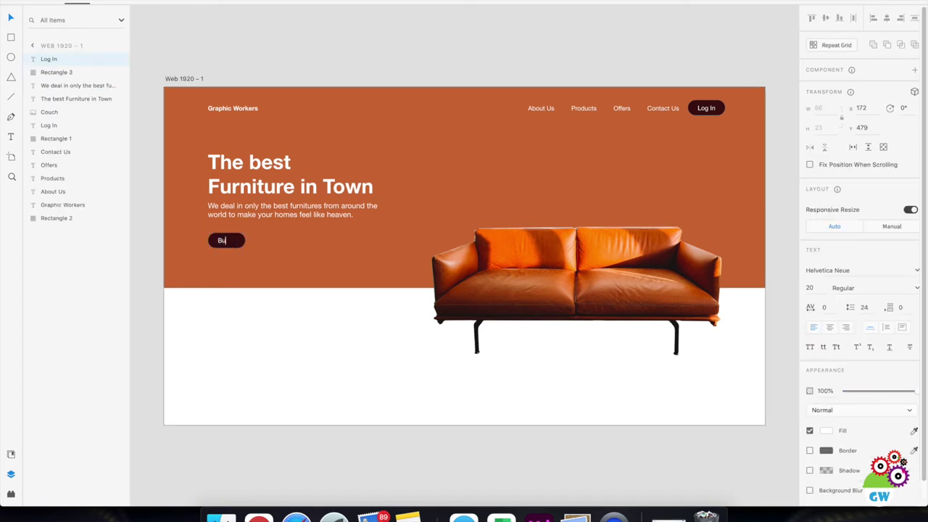
{"action": "key", "text": "Escape"}
Step: Enlarge the dark rectangle behind the Buy Now label to 172 wide and 58 high, checking its proportions against the reference
{"action": "left_click", "coordinate": [232, 245]}
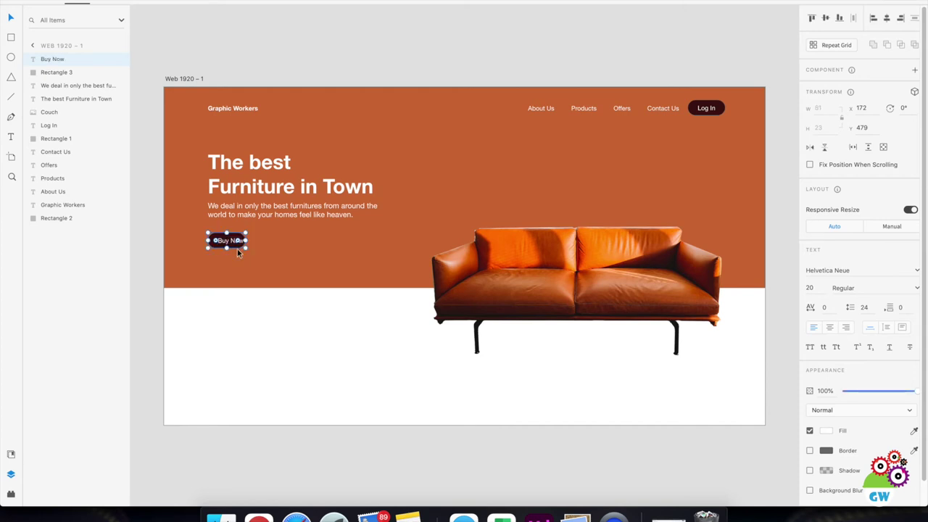
{"action": "left_click", "coordinate": [237, 248]}
{"action": "left_click_drag", "start_coordinate": [247, 241], "coordinate": [253, 241]}
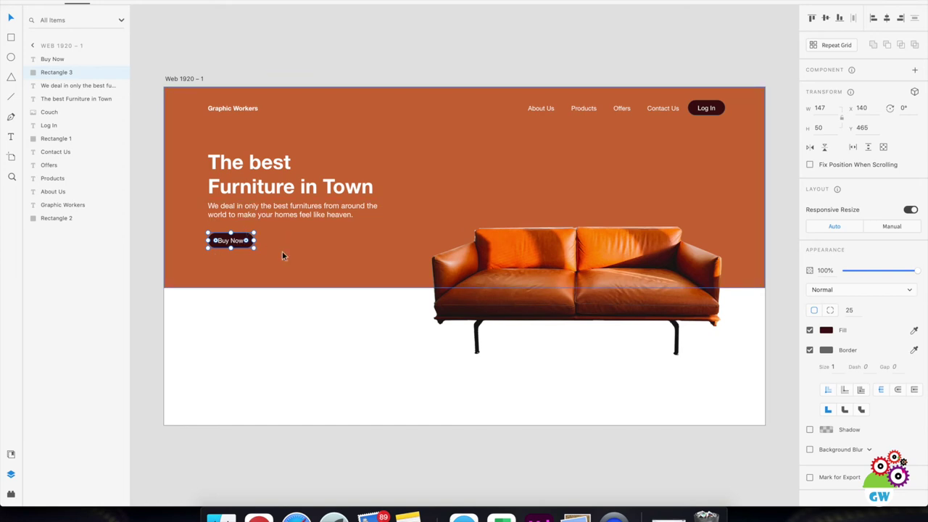
{"action": "key", "text": "super+Tab"}
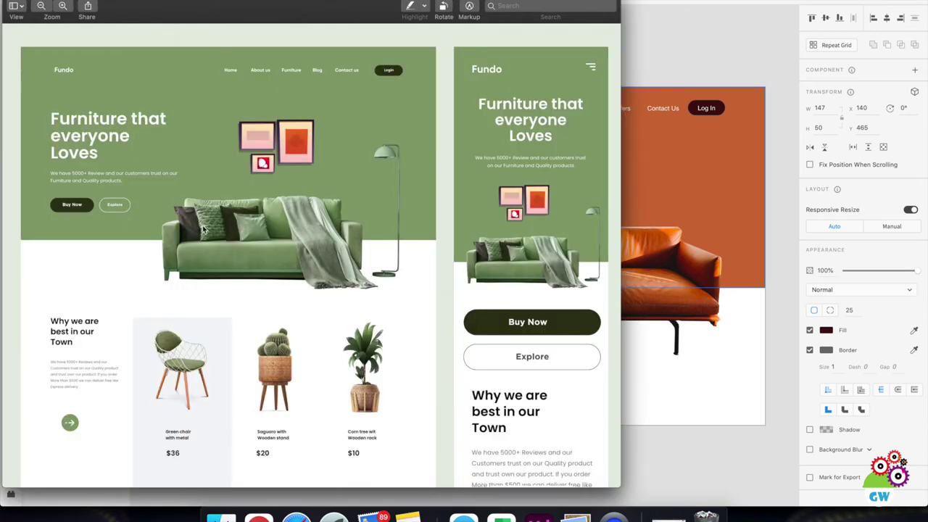
{"action": "key", "text": "super+Tab"}
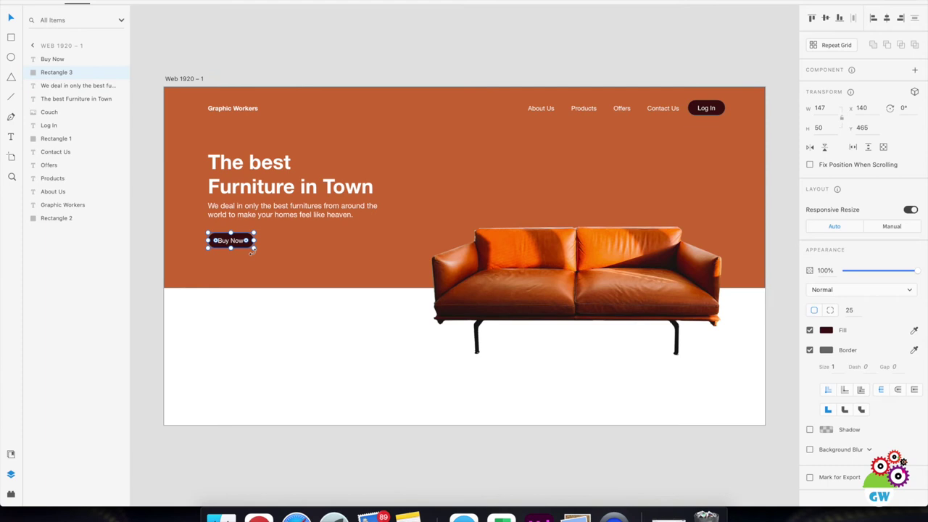
{"action": "left_click_drag", "start_coordinate": [255, 248], "coordinate": [261, 248]}
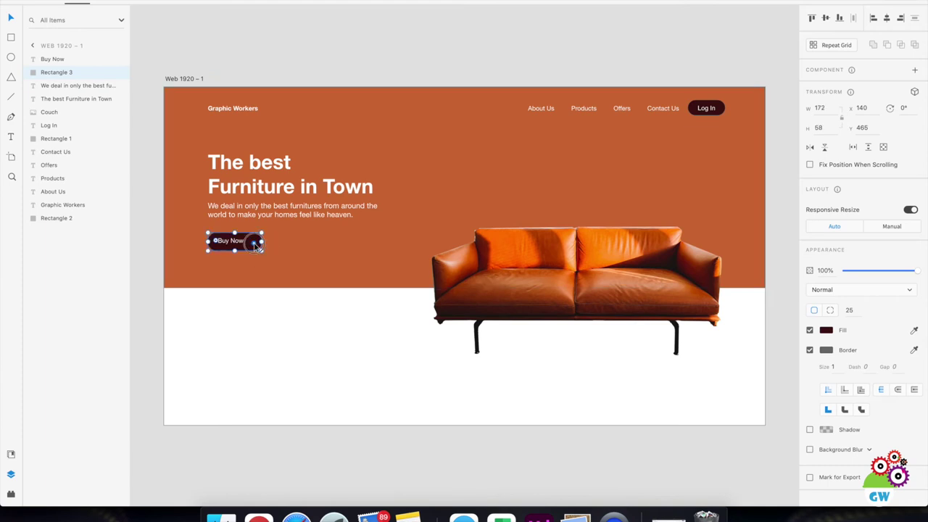
Step: Center the Buy Now label horizontally and vertically on its rectangle
{"action": "left_click", "coordinate": [232, 242]}
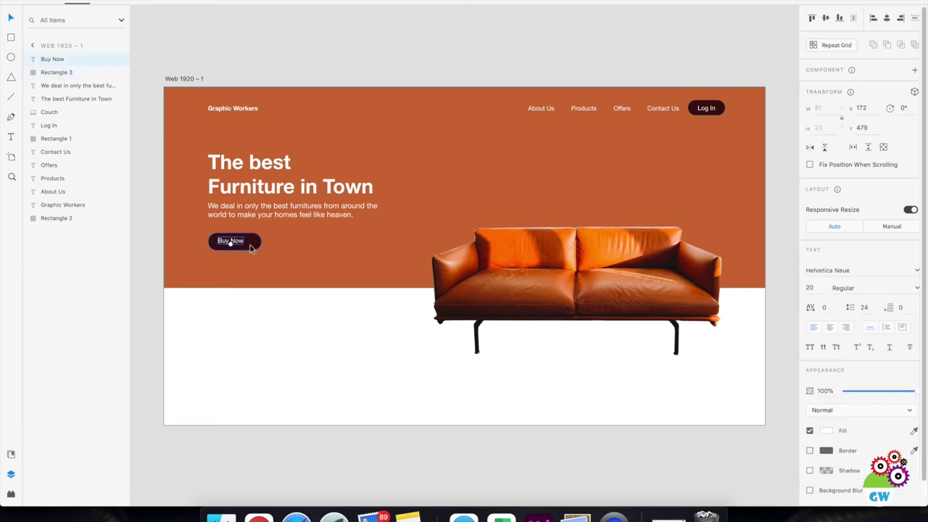
{"action": "left_click", "coordinate": [250, 248]}
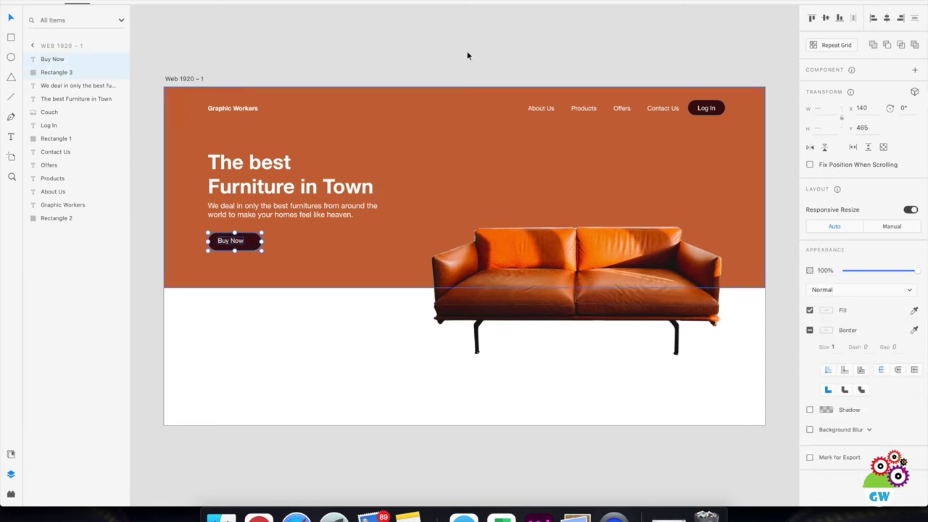
{"action": "left_click", "coordinate": [826, 20]}
{"action": "left_click", "coordinate": [887, 19]}
{"action": "key", "text": "Escape"}
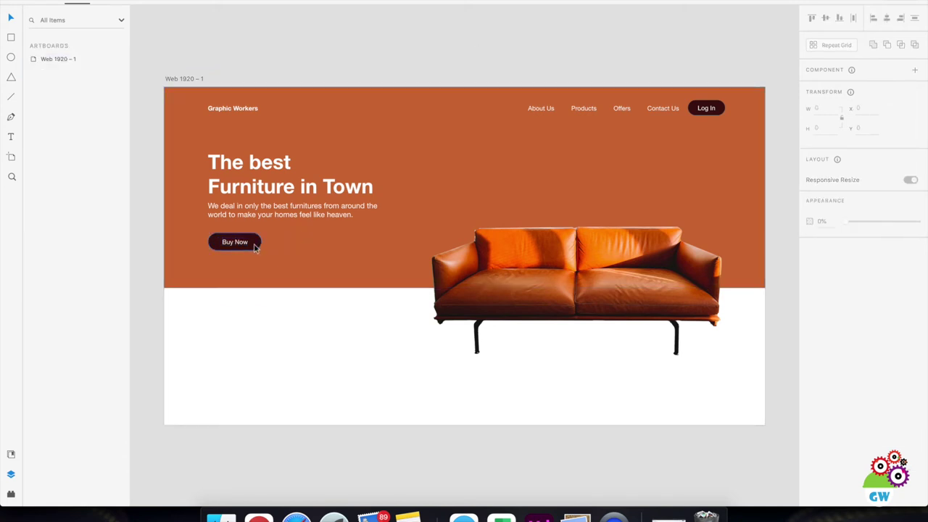
Step: Duplicate the Buy Now button beside the original at X 345, Y 465, and move the copied rectangle directly beneath its own label in the layer order
{"action": "left_click", "coordinate": [255, 247]}
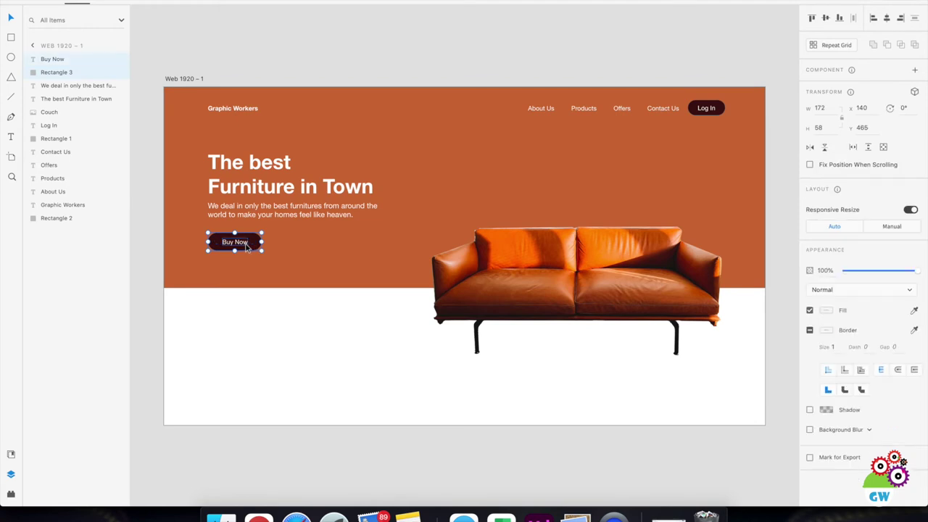
{"action": "key", "text": "super+d"}
{"action": "left_click_drag", "start_coordinate": [246, 248], "coordinate": [303, 249]}
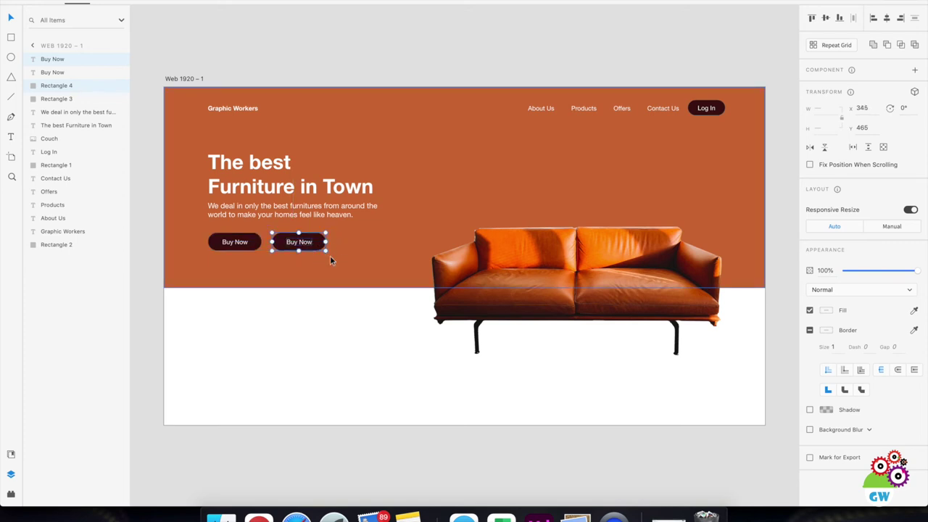
{"action": "left_click", "coordinate": [60, 87]}
{"action": "left_click_drag", "start_coordinate": [59, 87], "coordinate": [72, 69]}
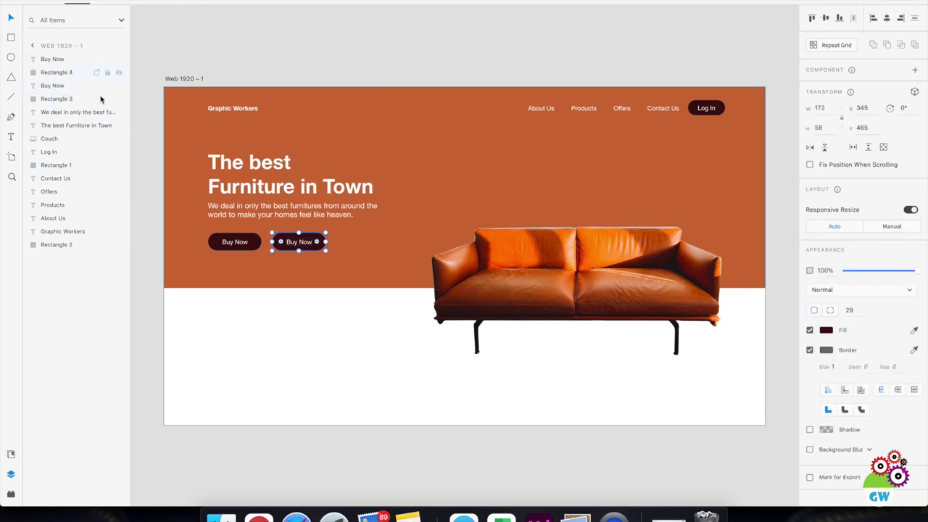
Step: Remove the second button's fill and give it a size 3 border in the dark color #3C1313 sampled from the Log In button
{"action": "left_click", "coordinate": [810, 330]}
{"action": "left_click", "coordinate": [826, 350]}
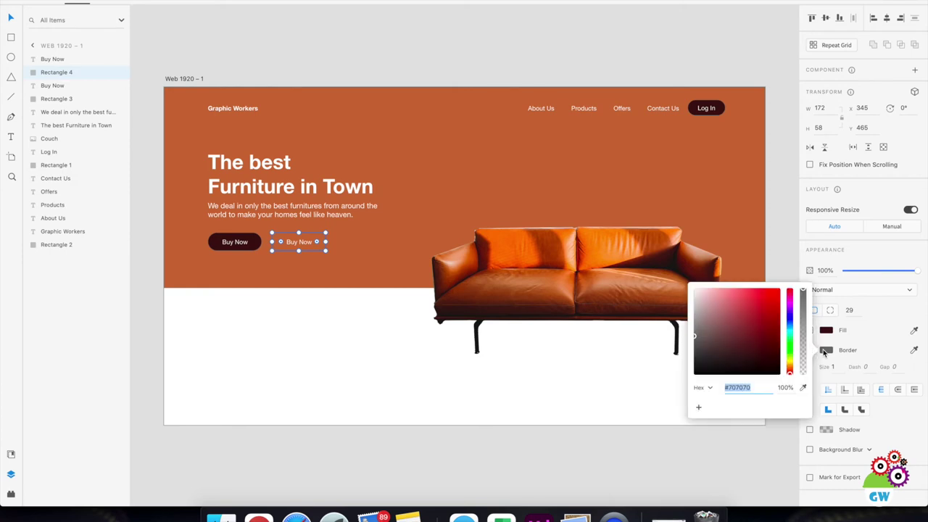
{"action": "left_click", "coordinate": [804, 390]}
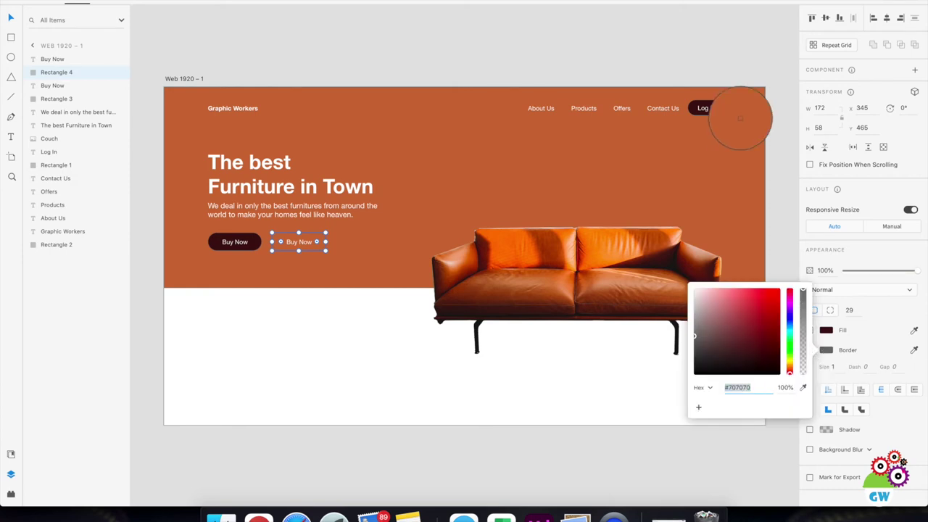
{"action": "left_click", "coordinate": [718, 111]}
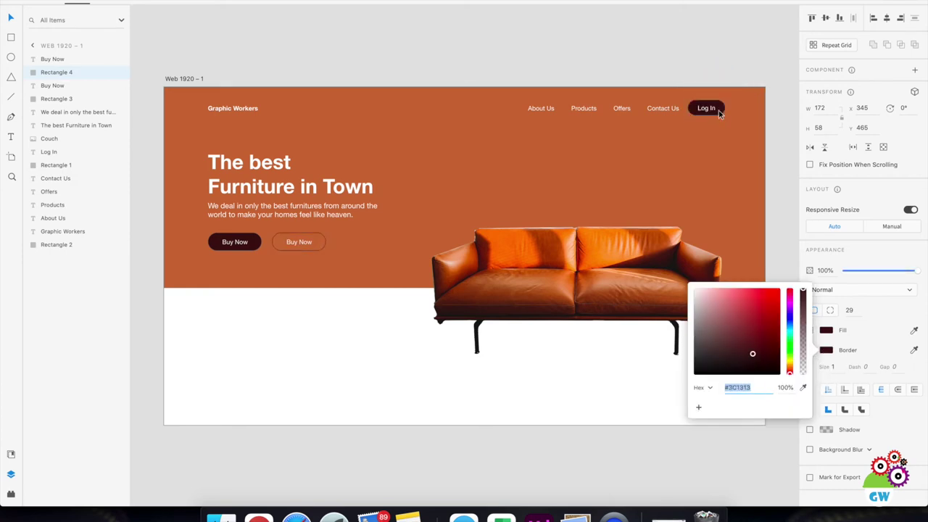
{"action": "left_click", "coordinate": [836, 350]}
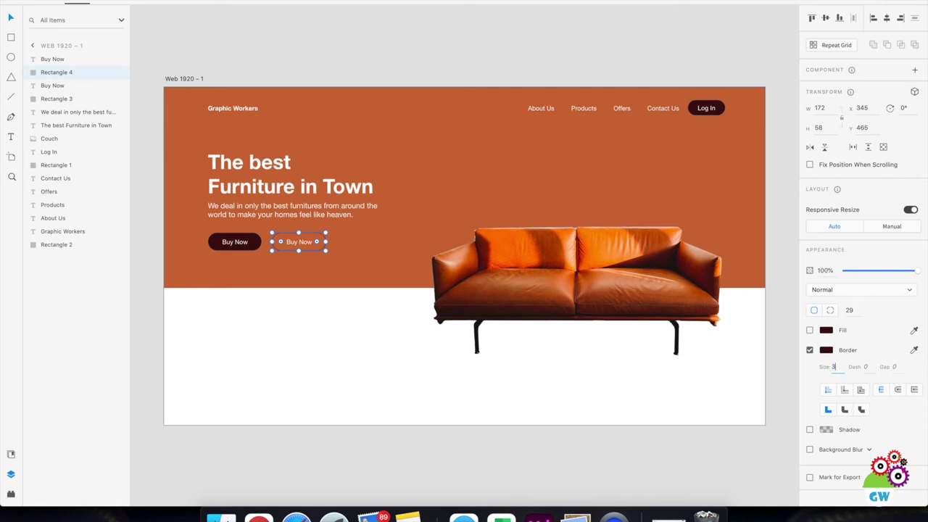
{"action": "key", "text": "Return"}
Step: Change the second button's border color to white, #FFFFFF
{"action": "left_click", "coordinate": [298, 243]}
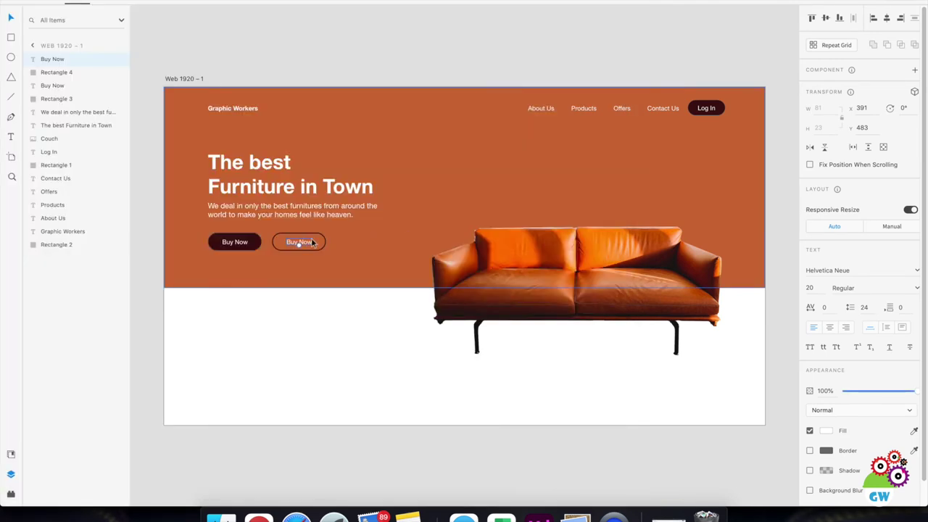
{"action": "left_click", "coordinate": [316, 247]}
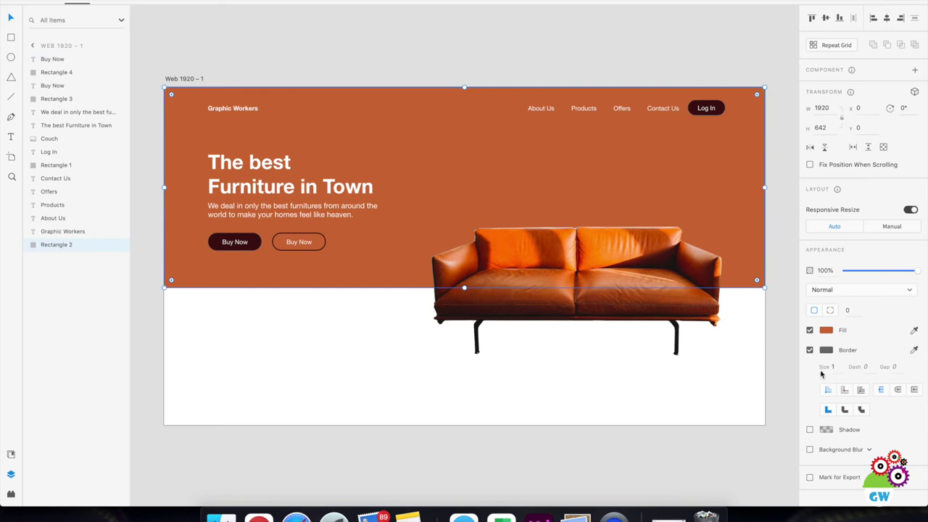
{"action": "key", "text": "Escape"}
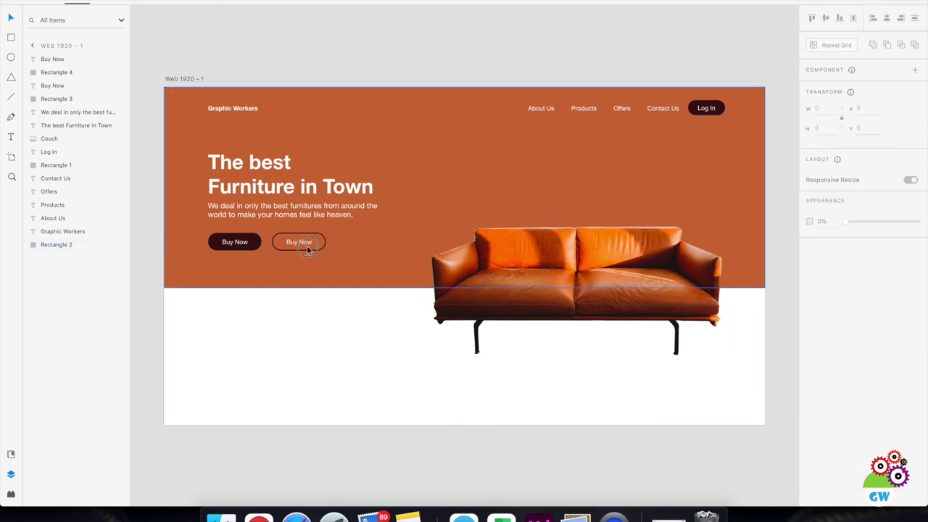
{"action": "left_click", "coordinate": [299, 242]}
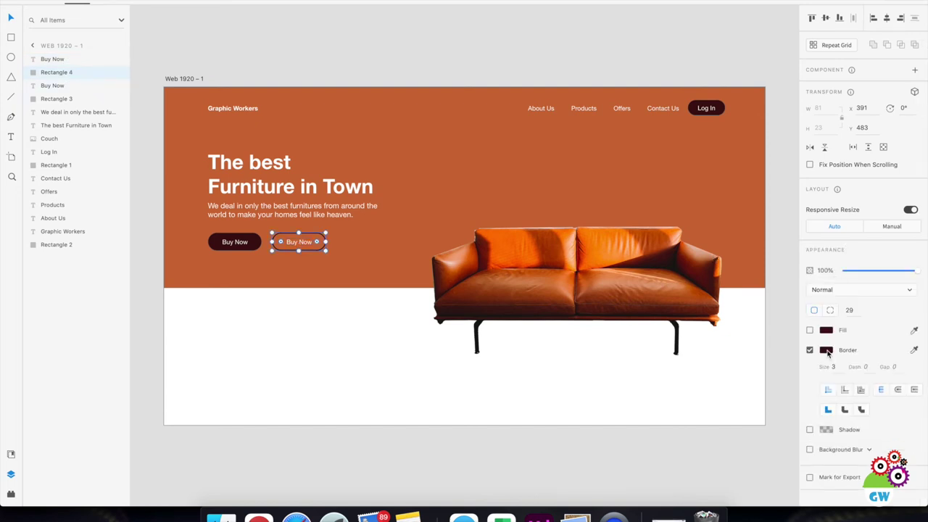
{"action": "left_click", "coordinate": [826, 351]}
{"action": "left_click_drag", "start_coordinate": [738, 322], "coordinate": [623, 238]}
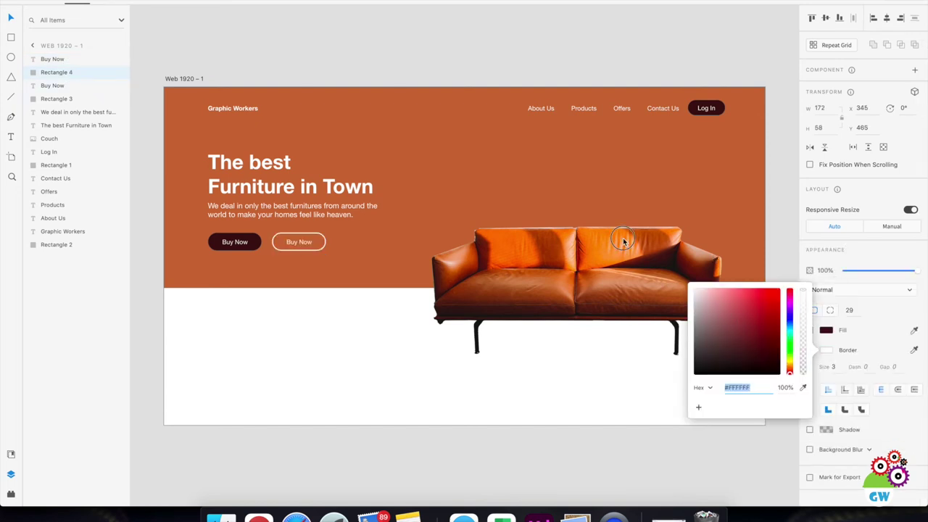
{"action": "left_click", "coordinate": [581, 455]}
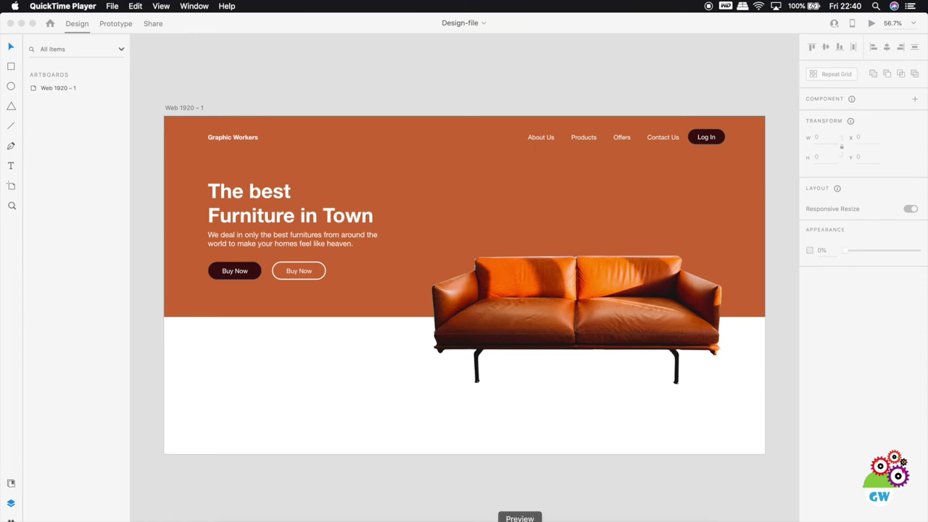
Step: Check the wall art in the landing page reference, and switch to Chrome to view the three framed-artwork photos open on Pexels
{"action": "left_click", "coordinate": [519, 518]}
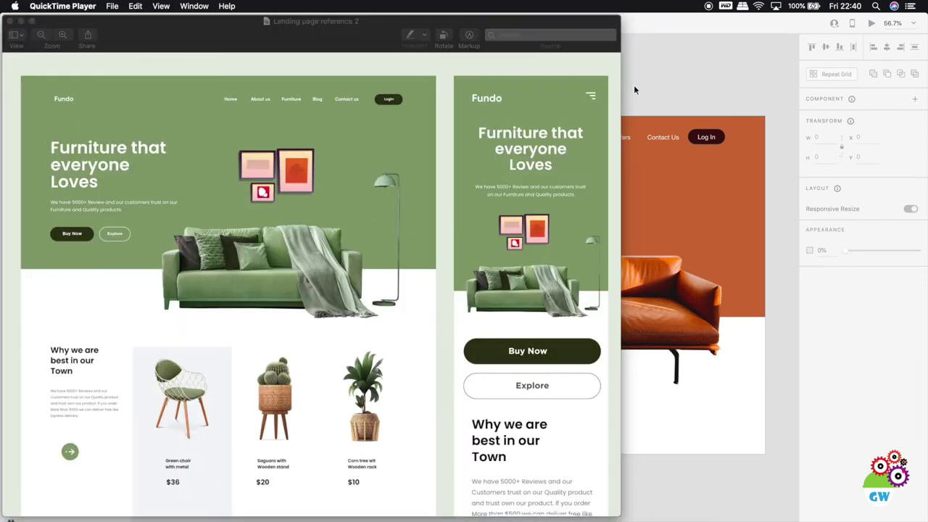
{"action": "left_click", "coordinate": [632, 89]}
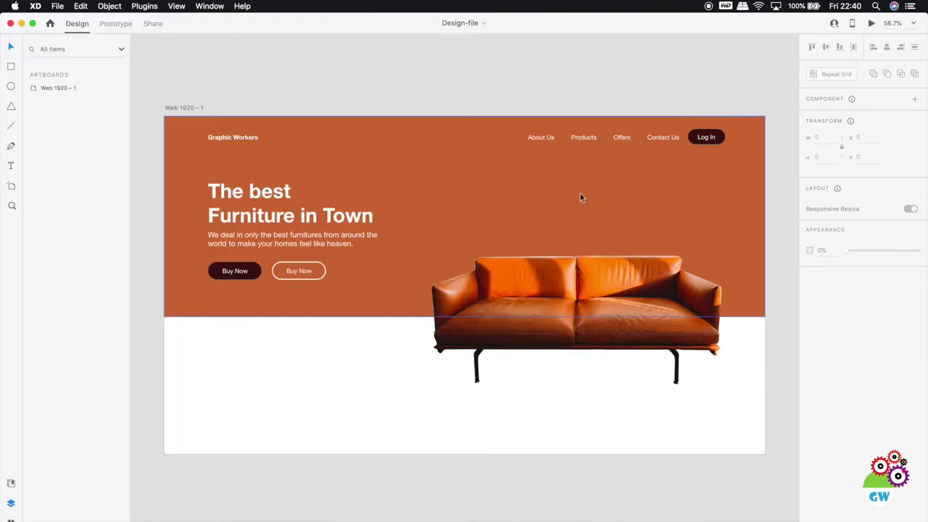
{"action": "left_click", "coordinate": [277, 518]}
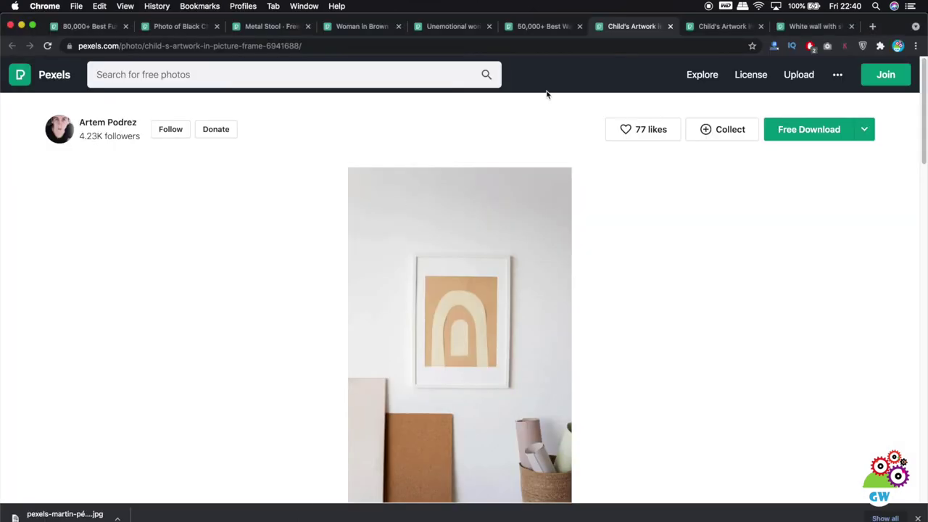
{"action": "scroll", "coordinate": [512, 345], "scroll_direction": "down", "scroll_amount": 2}
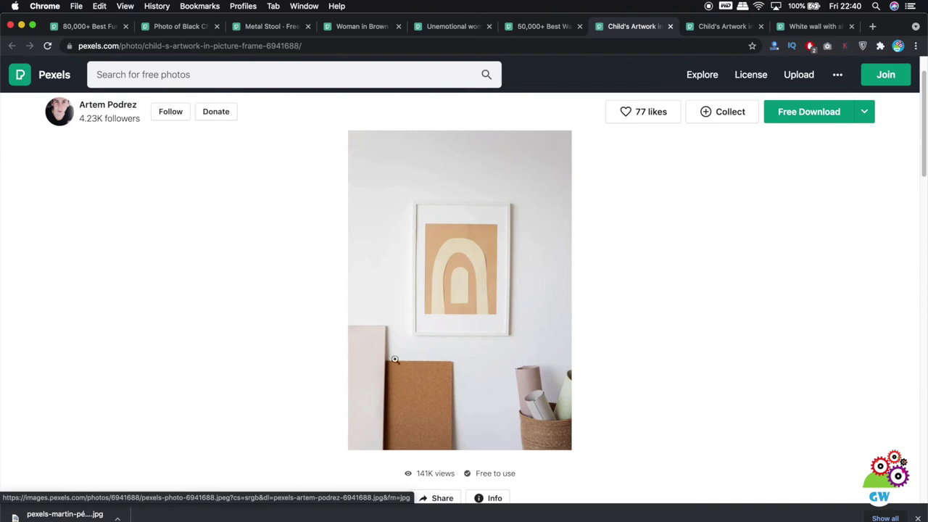
{"action": "left_click", "coordinate": [712, 28]}
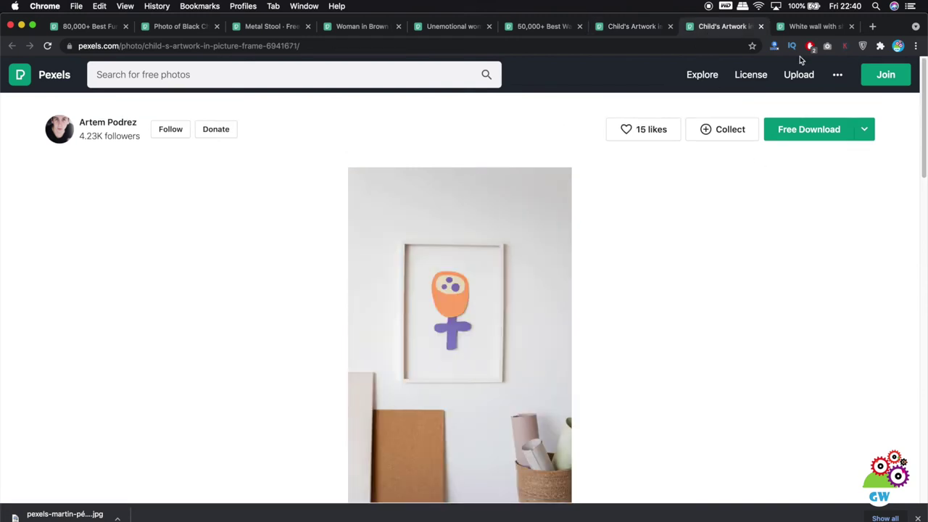
{"action": "left_click", "coordinate": [801, 32]}
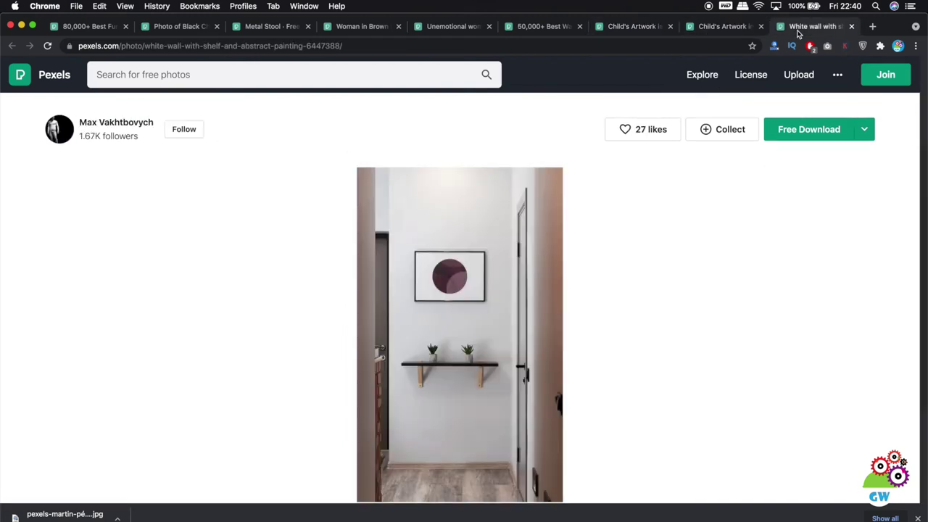
Step: Download the two Child's Artwork photos from Pexels, the arch print and the orange-and-purple flower print, dismissing each thank-you dialog
{"action": "left_click", "coordinate": [653, 29]}
{"action": "left_click", "coordinate": [812, 129]}
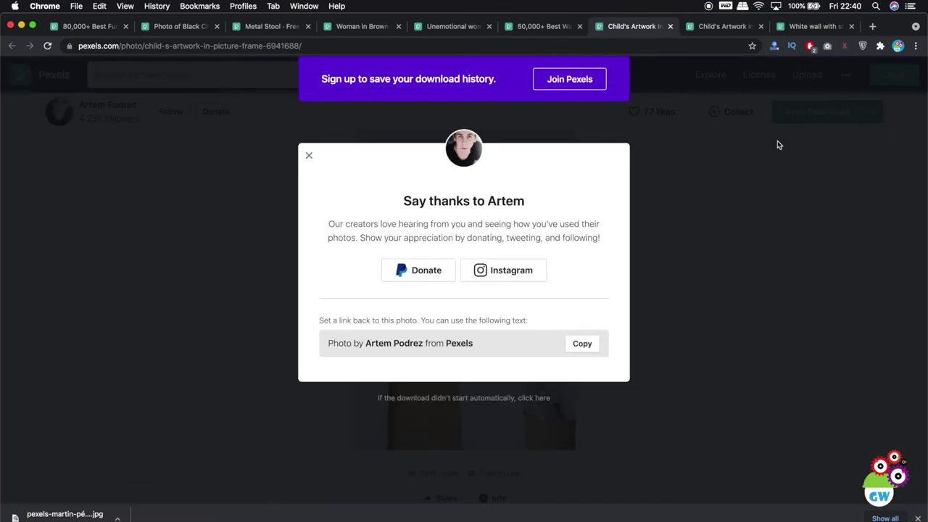
{"action": "left_click", "coordinate": [309, 155]}
{"action": "left_click", "coordinate": [718, 26]}
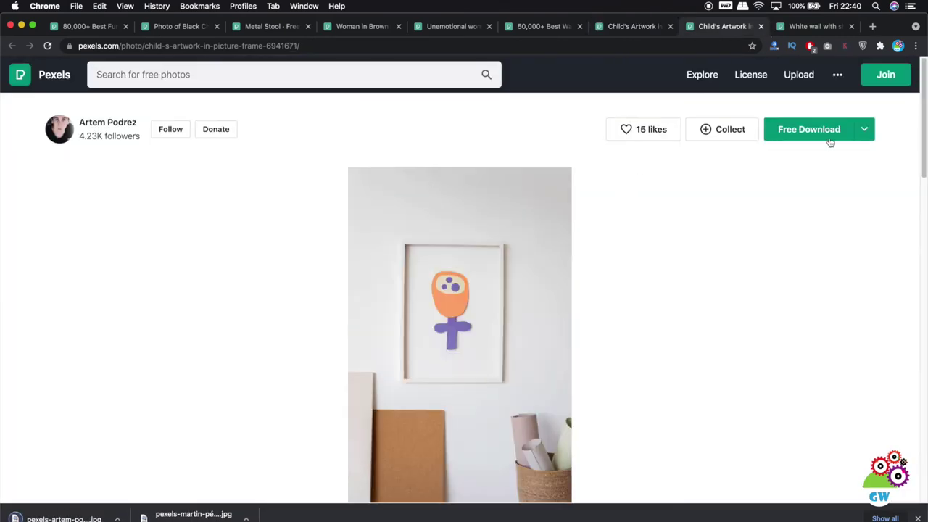
{"action": "left_click", "coordinate": [830, 139]}
{"action": "left_click", "coordinate": [309, 156]}
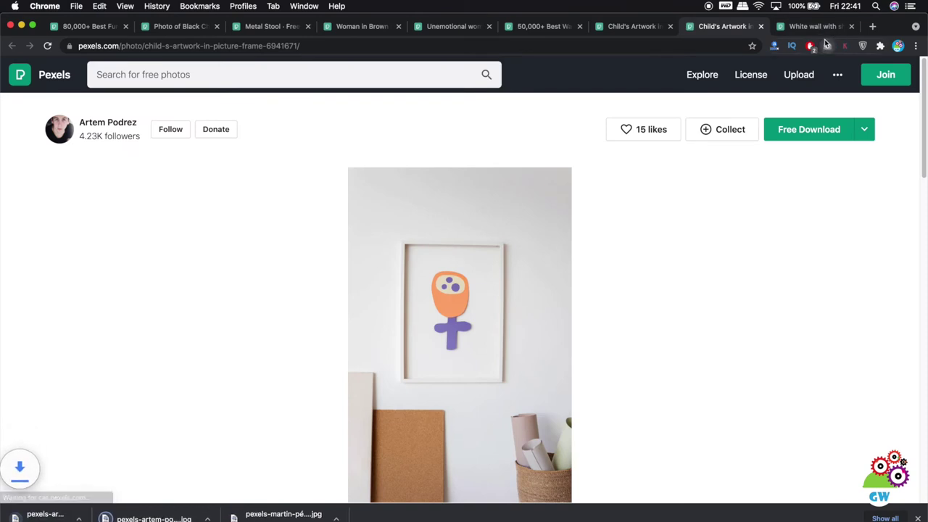
Step: Download the white wall with shelf and abstract painting photo from Pexels, dismiss the thank-you dialog, and close the three artwork photo pages
{"action": "left_click", "coordinate": [820, 29]}
{"action": "left_click", "coordinate": [810, 140]}
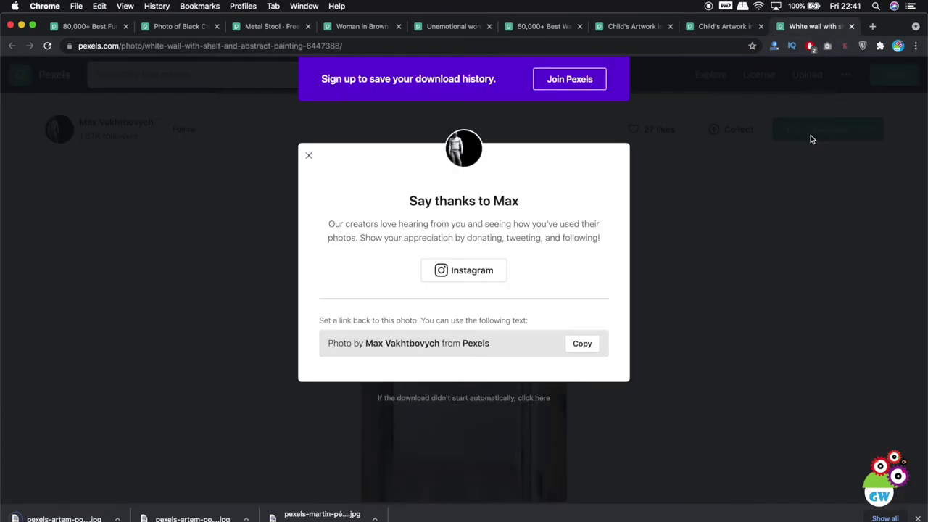
{"action": "left_click", "coordinate": [309, 155]}
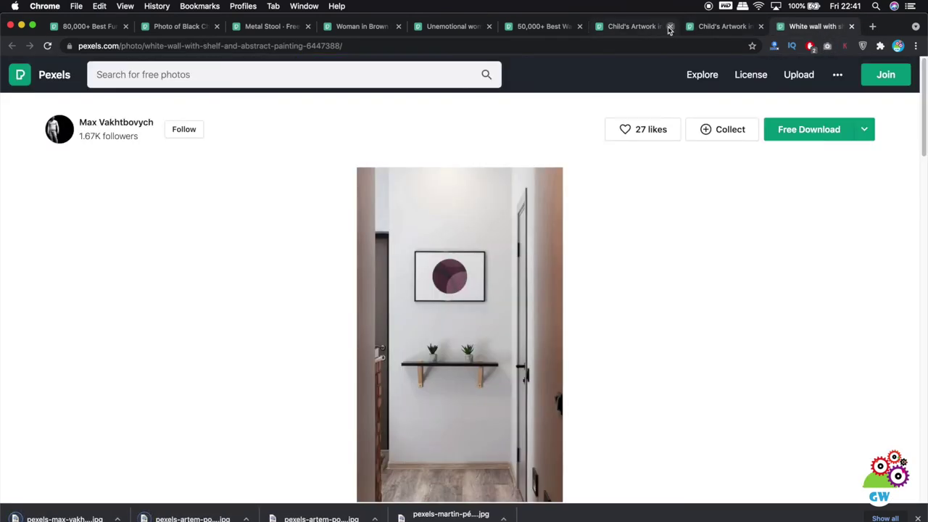
{"action": "left_click", "coordinate": [670, 27]}
{"action": "left_click", "coordinate": [669, 27]}
{"action": "left_click", "coordinate": [669, 27]}
Step: Open the three downloaded Pexels artwork photos from the Downloads folder in Photoshop and choose the Brush tool
{"action": "left_click", "coordinate": [117, 518]}
{"action": "left_click", "coordinate": [145, 507]}
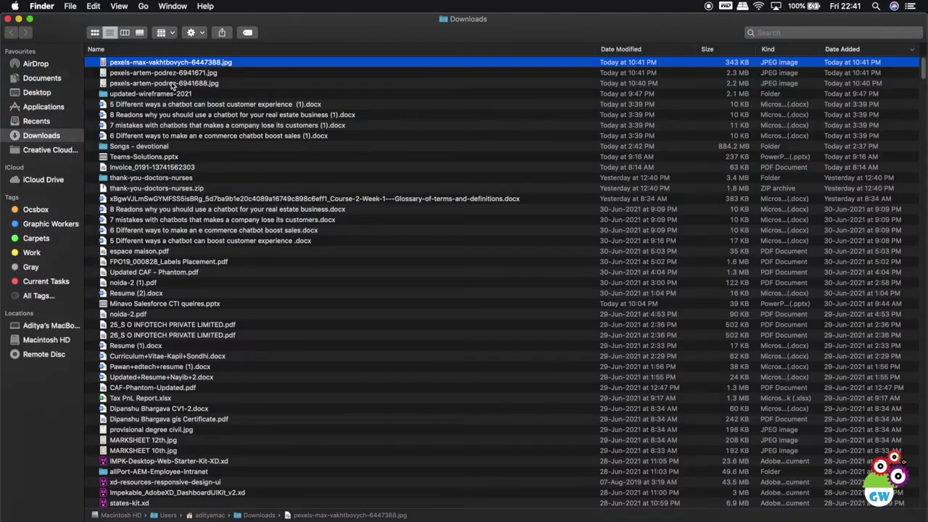
{"action": "left_click", "coordinate": [192, 84], "text": "shift"}
{"action": "right_click", "coordinate": [196, 83]}
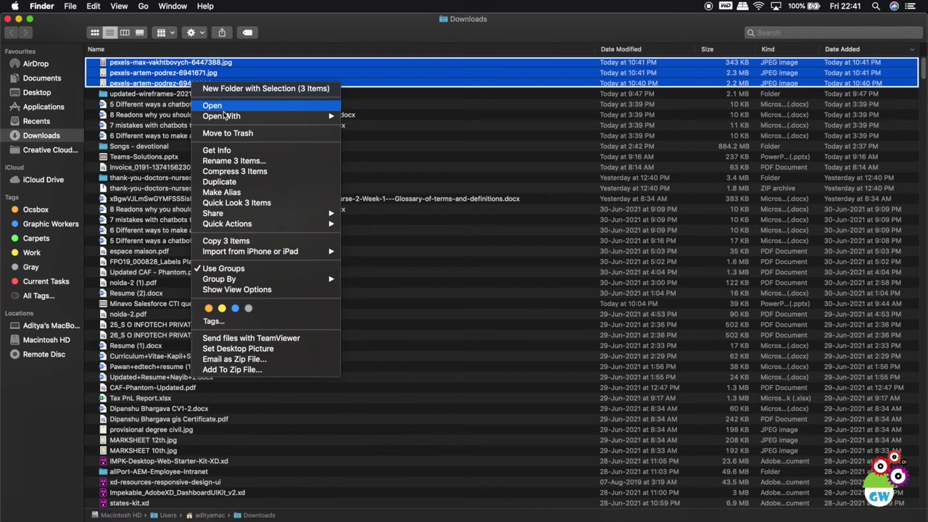
{"action": "mouse_move", "coordinate": [232, 116]}
{"action": "left_click", "coordinate": [371, 137]}
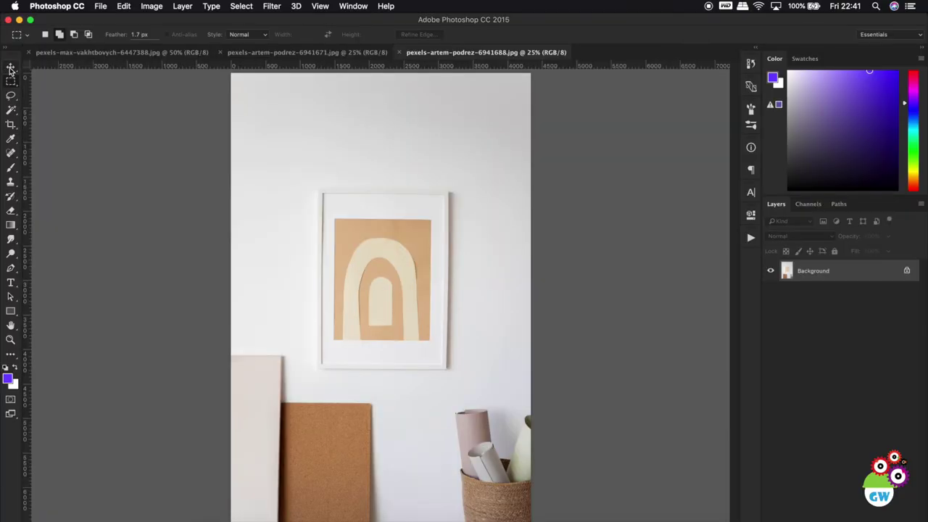
{"action": "left_click", "coordinate": [11, 167]}
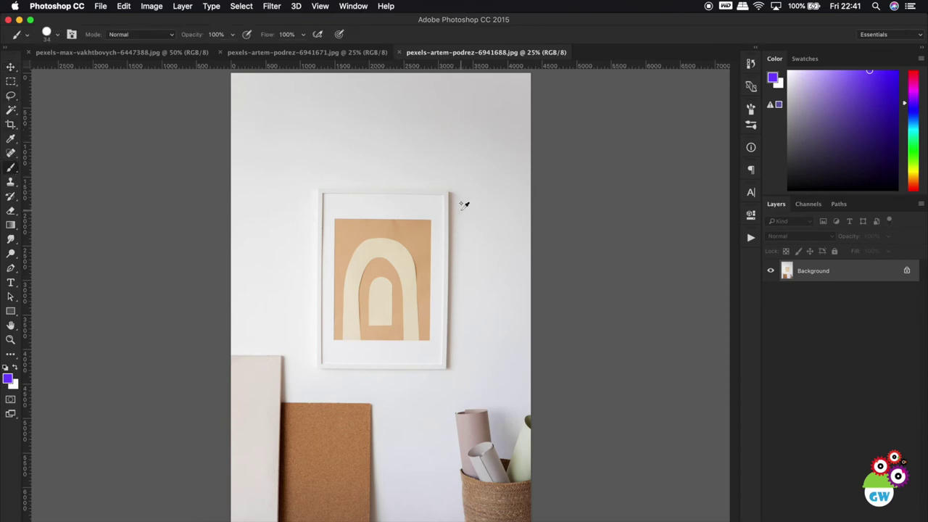
{"action": "left_click_drag", "start_coordinate": [469, 208], "coordinate": [483, 207]}
Step: Examine the cut-out images painting-1.png, painting-2.png and painting-3.png from the Resources folder in Preview, and close the preview
{"action": "left_click", "coordinate": [847, 520]}
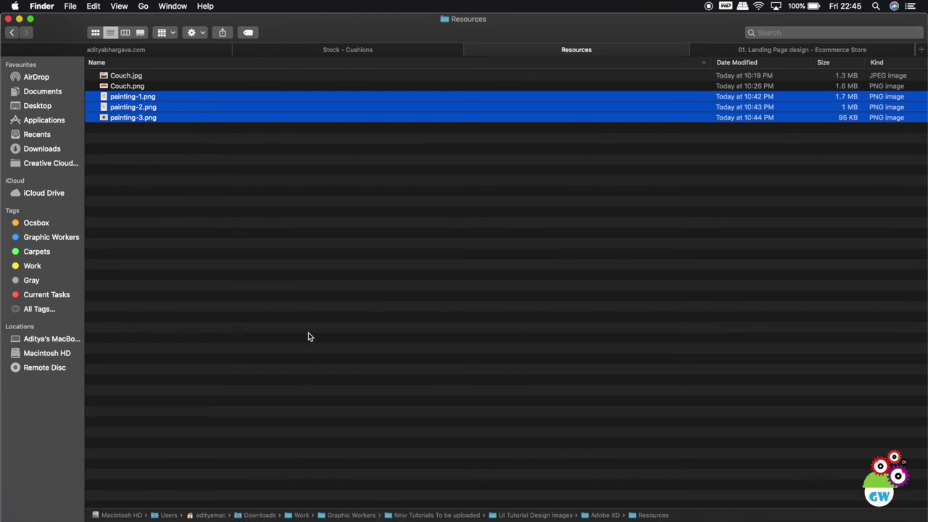
{"action": "left_click", "coordinate": [520, 519]}
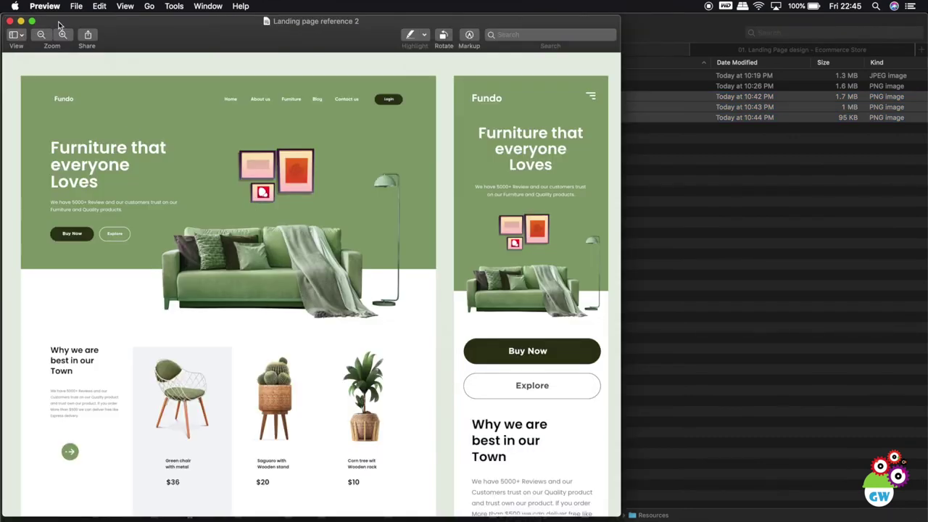
{"action": "left_click", "coordinate": [20, 20]}
{"action": "double_click", "coordinate": [140, 110]}
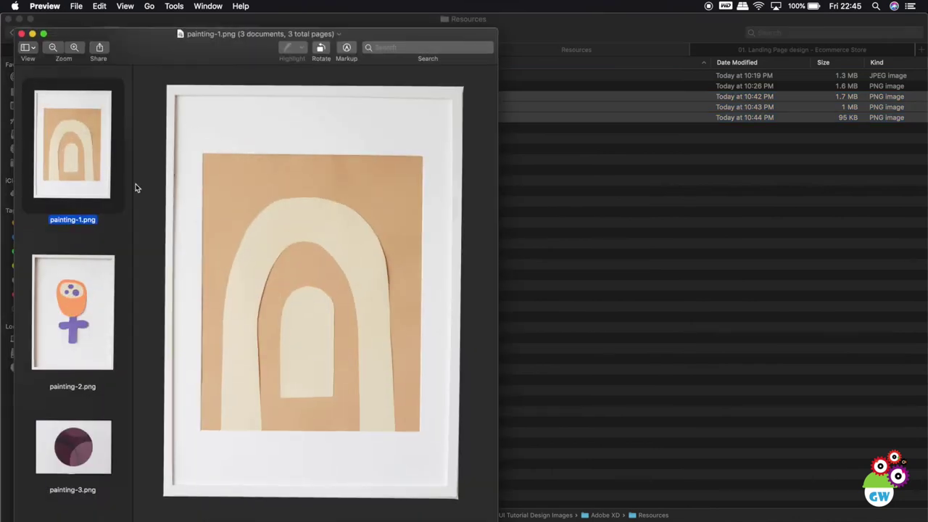
{"action": "left_click", "coordinate": [94, 341]}
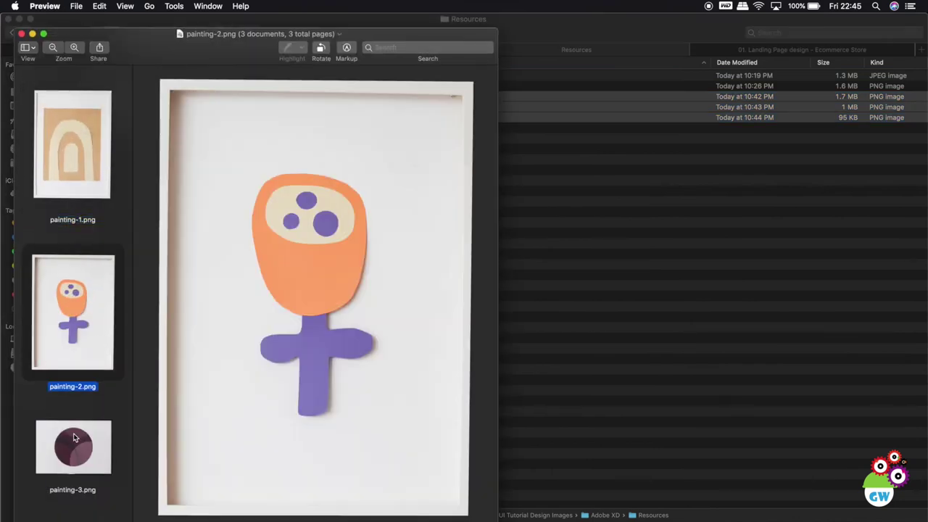
{"action": "left_click", "coordinate": [75, 437]}
{"action": "left_click", "coordinate": [21, 34]}
Step: Try to place the three painting images over the orange hero rectangle in Adobe XD, and undo the placement
{"action": "mouse_move", "coordinate": [149, 117]}
{"action": "left_mouse_down"}
{"action": "mouse_move", "coordinate": [248, 173]}
{"action": "mouse_move", "coordinate": [476, 512]}
{"action": "left_mouse_up"}
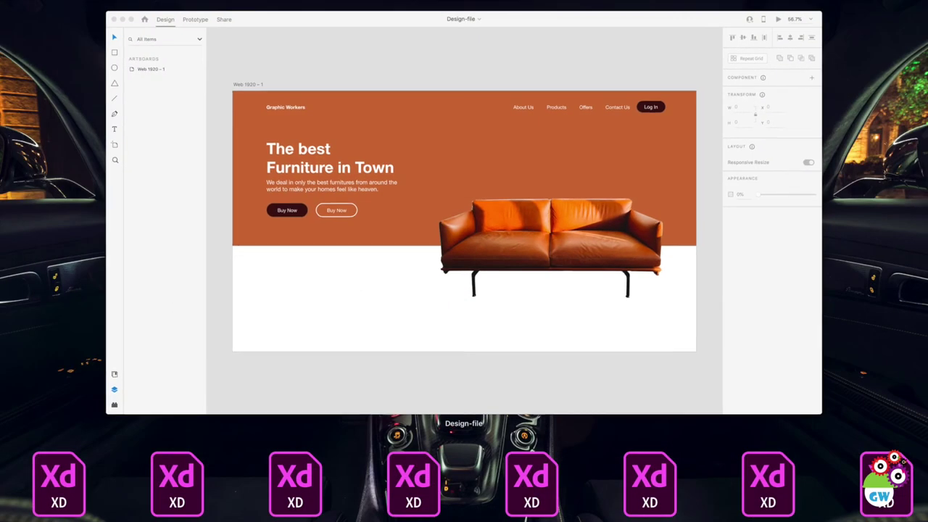
{"action": "mouse_move", "coordinate": [477, 511]}
{"action": "left_mouse_down"}
{"action": "mouse_move", "coordinate": [475, 159]}
{"action": "mouse_move", "coordinate": [491, 146]}
{"action": "left_mouse_up"}
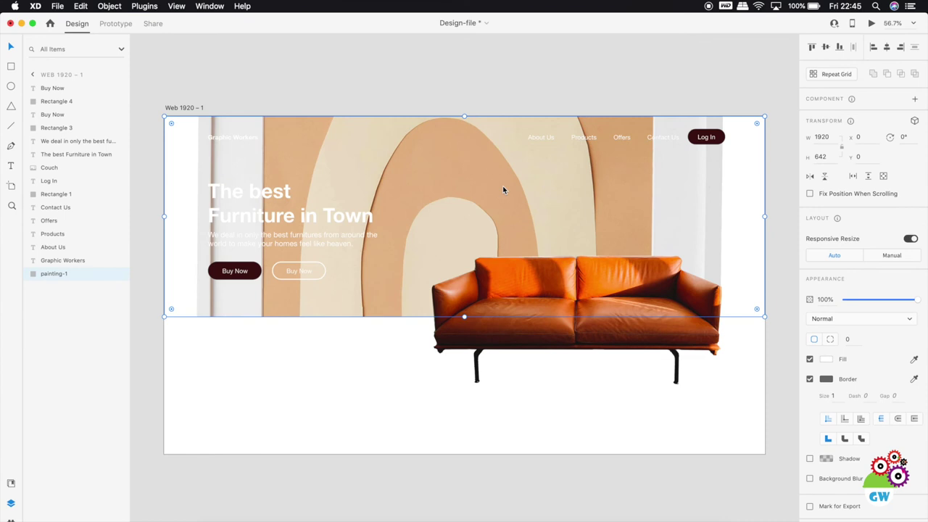
{"action": "key", "text": "super+z"}
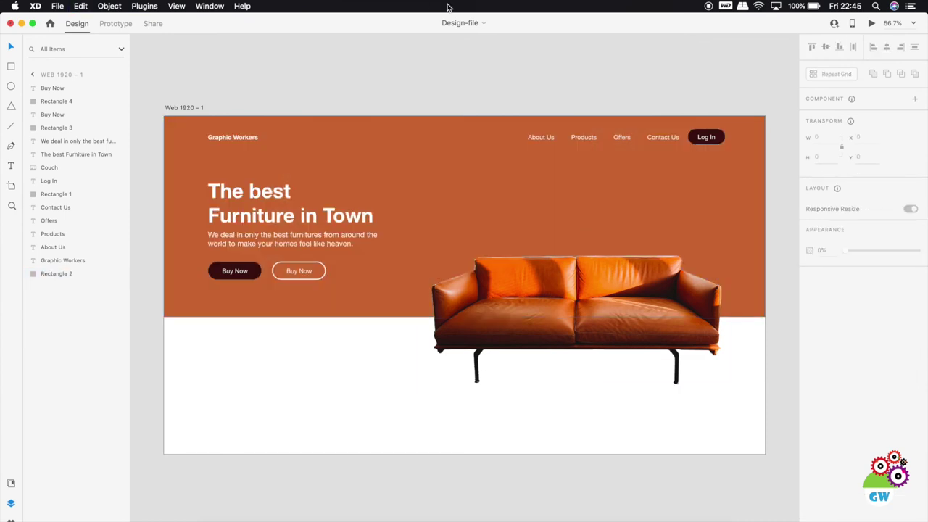
Step: Bring painting-1.png, painting-2.png and painting-3.png from the Resources folder into Adobe XD, placing them over the artboard's white area as separate images
{"action": "key", "text": "super+Tab"}
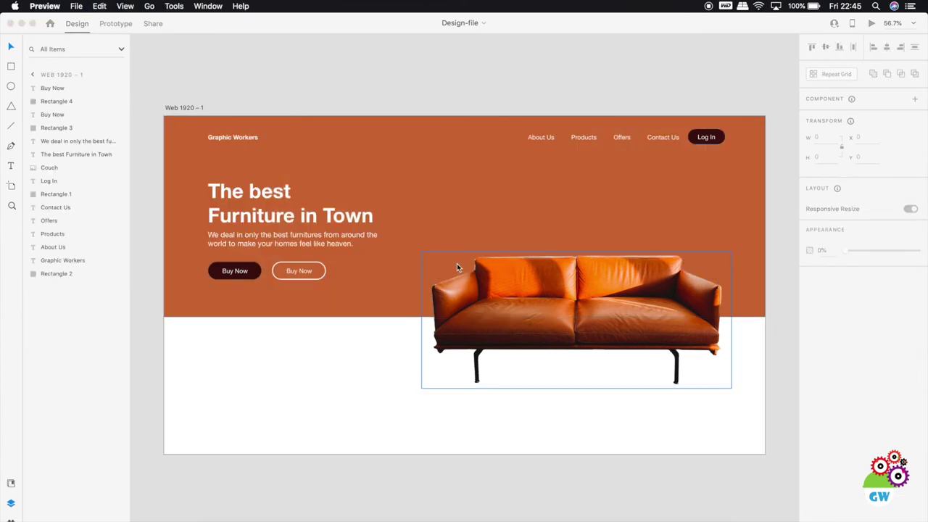
{"action": "left_click", "coordinate": [221, 516]}
{"action": "mouse_move", "coordinate": [174, 97]}
{"action": "left_mouse_down"}
{"action": "mouse_move", "coordinate": [182, 116]}
{"action": "mouse_move", "coordinate": [166, 122]}
{"action": "left_mouse_up"}
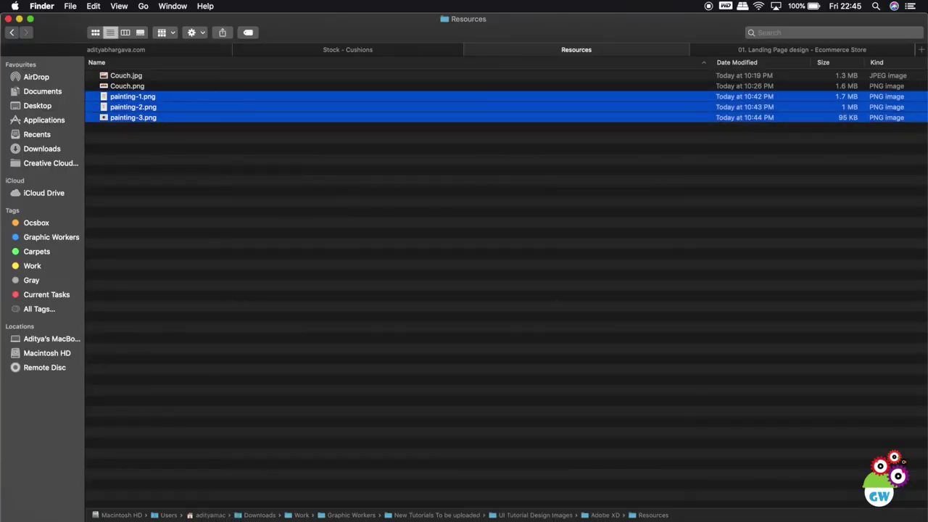
{"action": "mouse_move", "coordinate": [247, 516]}
{"action": "left_mouse_down"}
{"action": "mouse_move", "coordinate": [290, 501]}
{"action": "mouse_move", "coordinate": [406, 406]}
{"action": "mouse_move", "coordinate": [417, 346]}
{"action": "mouse_move", "coordinate": [353, 412]}
{"action": "left_mouse_up"}
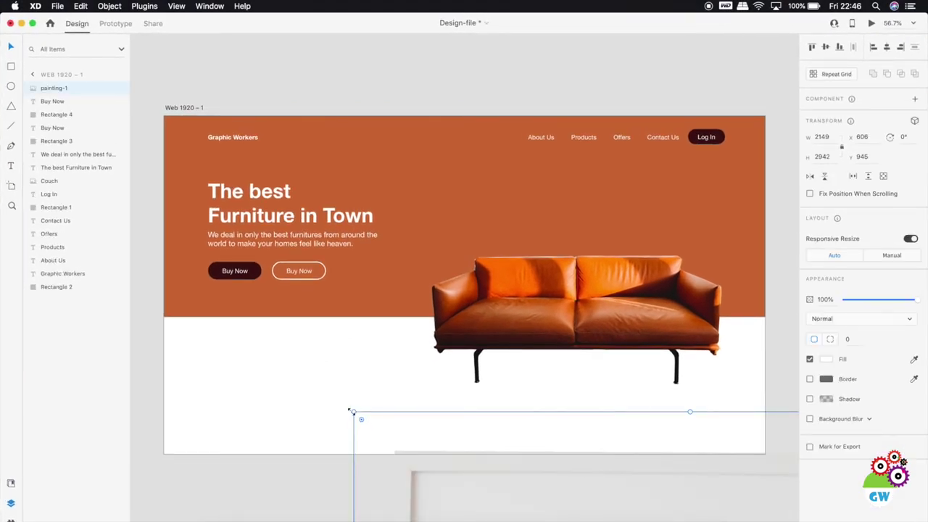
Step: Scale painting-1 down to about 127 × 174 and place it above the couch at about X 1226, Y 200
{"action": "left_click_drag", "start_coordinate": [537, 435], "coordinate": [396, 177]}
{"action": "mouse_move", "coordinate": [215, 159]}
{"action": "left_mouse_down"}
{"action": "mouse_move", "coordinate": [437, 286]}
{"action": "mouse_move", "coordinate": [585, 408]}
{"action": "mouse_move", "coordinate": [491, 340]}
{"action": "mouse_move", "coordinate": [400, 252]}
{"action": "mouse_move", "coordinate": [563, 398]}
{"action": "mouse_move", "coordinate": [456, 245]}
{"action": "mouse_move", "coordinate": [438, 156]}
{"action": "mouse_move", "coordinate": [662, 82]}
{"action": "mouse_move", "coordinate": [465, 326]}
{"action": "mouse_move", "coordinate": [448, 311]}
{"action": "left_mouse_up"}
{"action": "mouse_move", "coordinate": [434, 426]}
{"action": "left_mouse_down"}
{"action": "mouse_move", "coordinate": [584, 203]}
{"action": "mouse_move", "coordinate": [581, 221]}
{"action": "mouse_move", "coordinate": [594, 241]}
{"action": "mouse_move", "coordinate": [578, 210]}
{"action": "mouse_move", "coordinate": [584, 226]}
{"action": "left_mouse_up"}
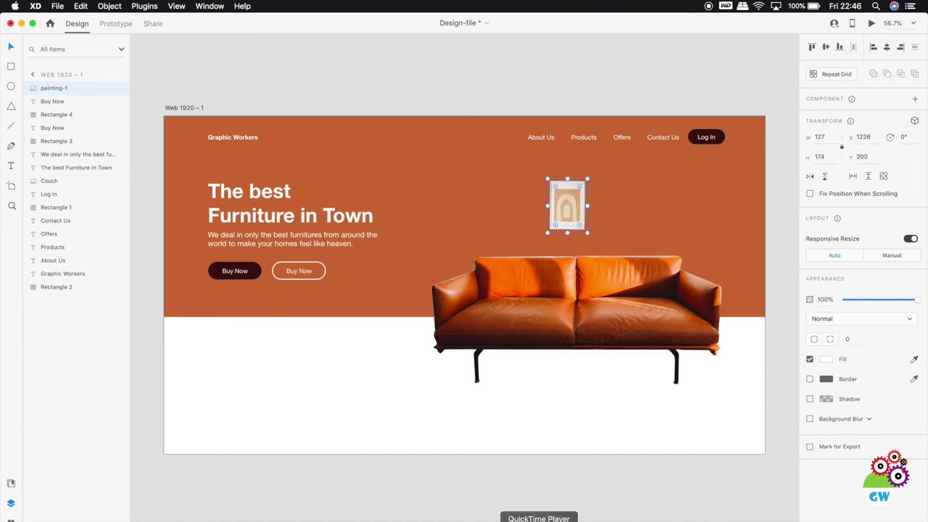
Step: Scale painting-2 down to about 74 × 102 and move it onto the hero over the headline
{"action": "scroll", "coordinate": [609, 454], "scroll_direction": "down", "scroll_amount": 5}
{"action": "scroll", "coordinate": [609, 454], "scroll_direction": "down", "scroll_amount": 5}
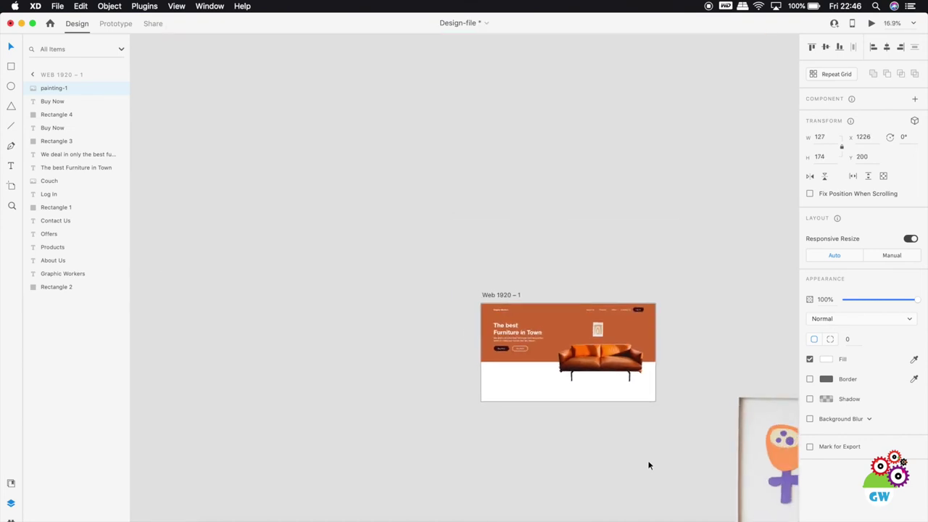
{"action": "left_click_drag", "start_coordinate": [755, 453], "coordinate": [519, 377]}
{"action": "mouse_move", "coordinate": [601, 463]}
{"action": "left_mouse_down"}
{"action": "mouse_move", "coordinate": [609, 471]}
{"action": "mouse_move", "coordinate": [507, 329]}
{"action": "left_mouse_up"}
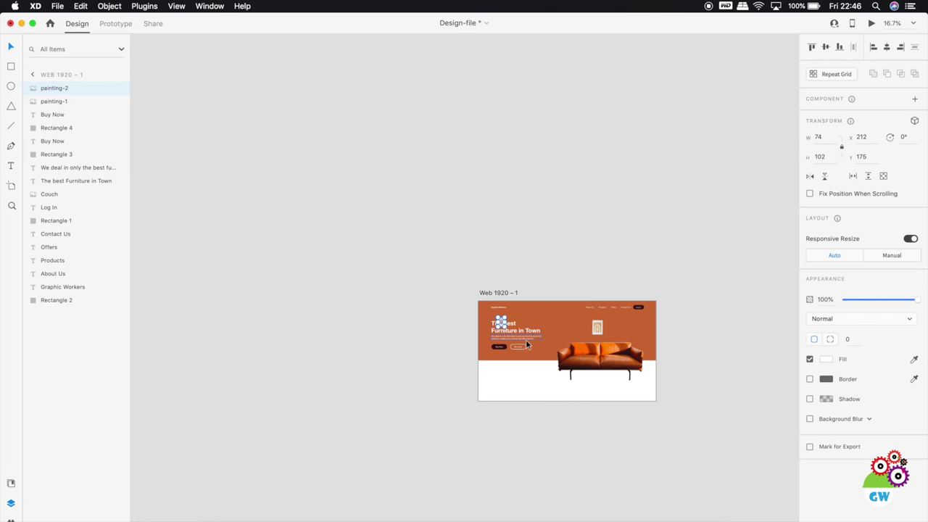
Step: Move painting-2 beside the arch print at X 1362, Y 207, lining up the tops of the two frames
{"action": "scroll", "coordinate": [527, 345], "scroll_direction": "up", "scroll_amount": 5}
{"action": "scroll", "coordinate": [484, 305], "scroll_direction": "down", "scroll_amount": 2}
{"action": "mouse_move", "coordinate": [401, 254]}
{"action": "left_mouse_down"}
{"action": "mouse_move", "coordinate": [775, 284]}
{"action": "mouse_move", "coordinate": [709, 265]}
{"action": "mouse_move", "coordinate": [723, 270]}
{"action": "left_mouse_up"}
{"action": "key", "text": "Down"}
{"action": "key", "text": "Down"}
{"action": "key", "text": "Down"}
{"action": "key", "text": "Down"}
{"action": "key", "text": "Down"}
{"action": "key", "text": "Down"}
{"action": "key", "text": "Down"}
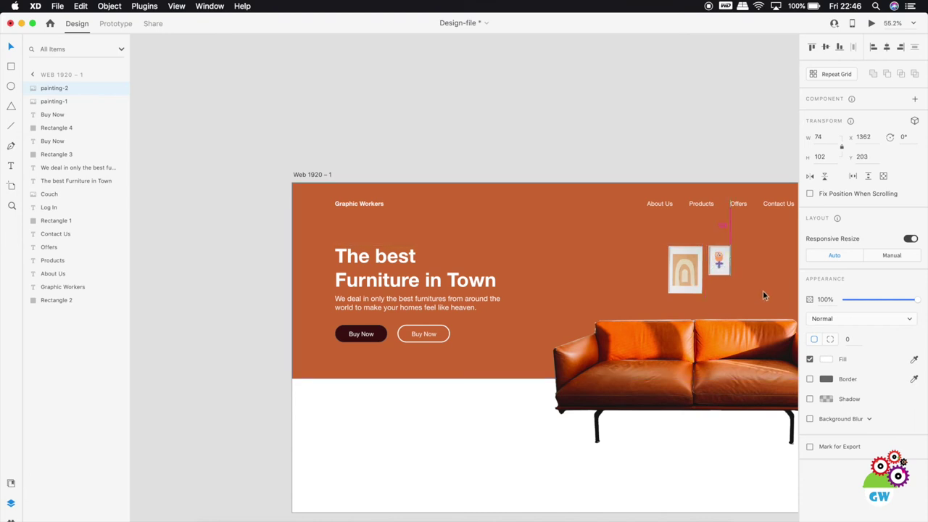
Step: Bring painting-3 onto the artboard over the couch, near the other two paintings, at about X 1315, Y 291
{"action": "scroll", "coordinate": [729, 311], "scroll_direction": "right", "scroll_amount": 5}
{"action": "scroll", "coordinate": [729, 311], "scroll_direction": "down", "scroll_amount": 2}
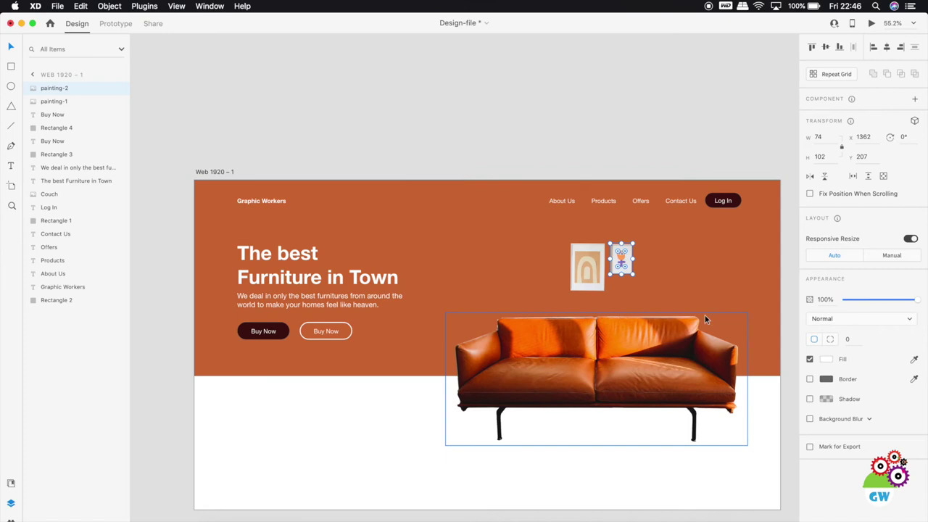
{"action": "scroll", "coordinate": [655, 437], "scroll_direction": "down", "scroll_amount": 5}
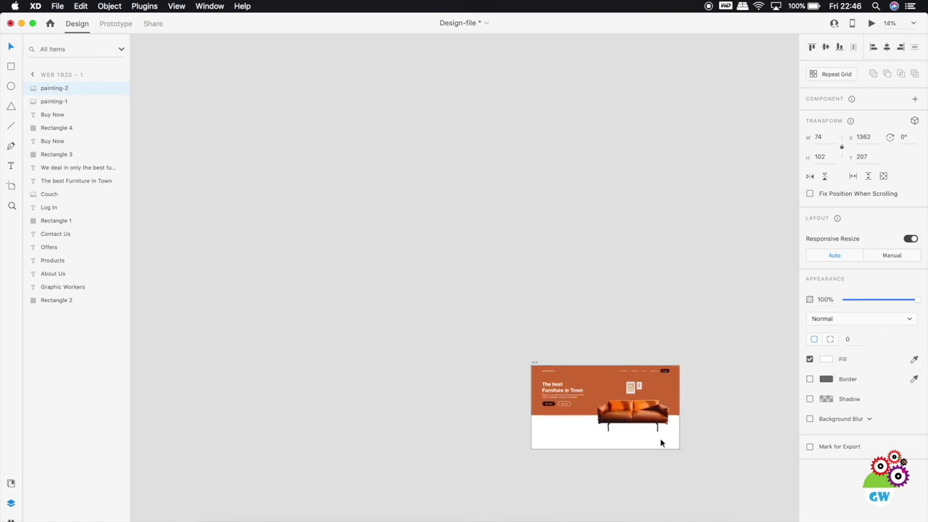
{"action": "scroll", "coordinate": [663, 442], "scroll_direction": "down", "scroll_amount": 3}
{"action": "scroll", "coordinate": [664, 443], "scroll_direction": "right", "scroll_amount": 2}
{"action": "mouse_move", "coordinate": [685, 236]}
{"action": "left_mouse_down"}
{"action": "mouse_move", "coordinate": [638, 228]}
{"action": "mouse_move", "coordinate": [541, 172]}
{"action": "mouse_move", "coordinate": [488, 176]}
{"action": "left_mouse_up"}
{"action": "scroll", "coordinate": [507, 161], "scroll_direction": "up", "scroll_amount": 10}
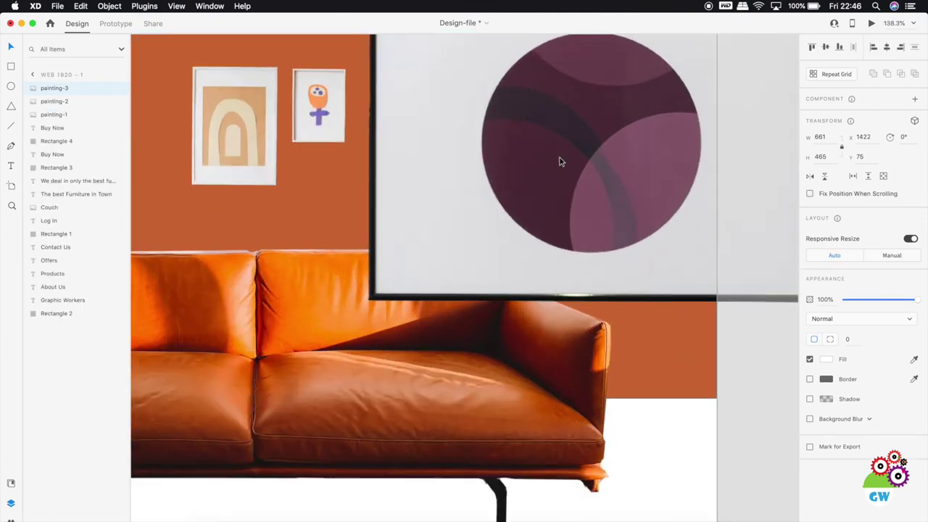
{"action": "mouse_move", "coordinate": [559, 158]}
{"action": "left_mouse_down"}
{"action": "mouse_move", "coordinate": [411, 242]}
{"action": "mouse_move", "coordinate": [474, 315]}
{"action": "mouse_move", "coordinate": [492, 321]}
{"action": "mouse_move", "coordinate": [478, 315]}
{"action": "left_mouse_up"}
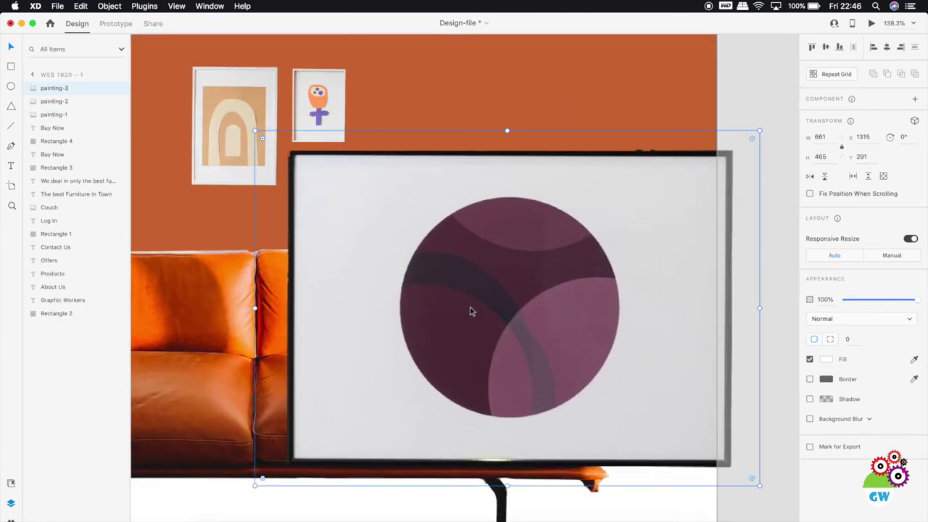
Step: Scale painting-3 down to about 133 × 94 and place it directly below painting-2 at X 1354, Y 319
{"action": "scroll", "coordinate": [470, 307], "scroll_direction": "down", "scroll_amount": 5}
{"action": "mouse_move", "coordinate": [637, 410]}
{"action": "left_mouse_down"}
{"action": "mouse_move", "coordinate": [411, 234]}
{"action": "mouse_move", "coordinate": [437, 247]}
{"action": "left_mouse_up"}
{"action": "mouse_move", "coordinate": [383, 227]}
{"action": "left_mouse_down"}
{"action": "mouse_move", "coordinate": [421, 240]}
{"action": "mouse_move", "coordinate": [403, 246]}
{"action": "left_mouse_up"}
{"action": "key", "text": "Up"}
{"action": "key", "text": "Up"}
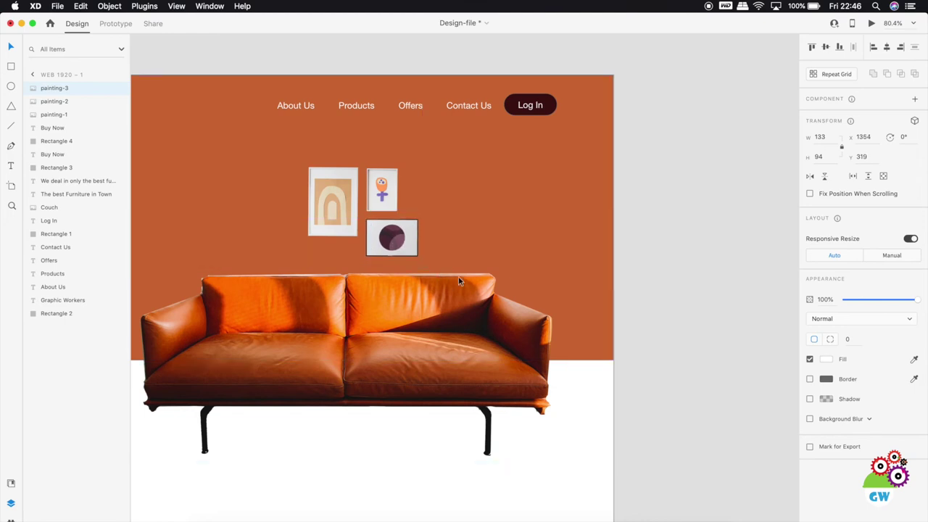
Step: Select all three paintings and move them up together to about X 1229, Y 176, farther above the couch
{"action": "left_click", "coordinate": [382, 189], "text": "shift"}
{"action": "left_click", "coordinate": [338, 201], "text": "shift"}
{"action": "left_click_drag", "start_coordinate": [339, 201], "coordinate": [339, 191]}
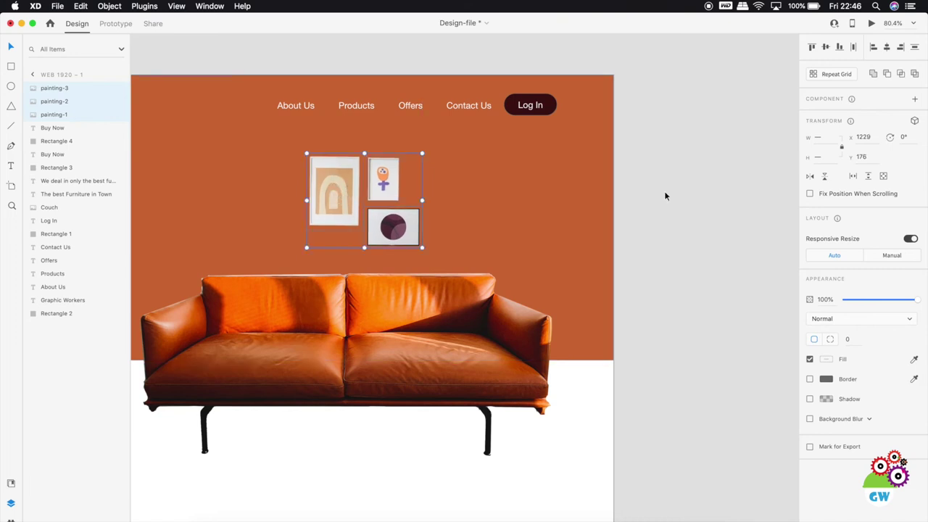
{"action": "scroll", "coordinate": [543, 240], "scroll_direction": "down", "scroll_amount": 5}
{"action": "left_click", "coordinate": [542, 235]}
{"action": "scroll", "coordinate": [514, 243], "scroll_direction": "up", "scroll_amount": 5}
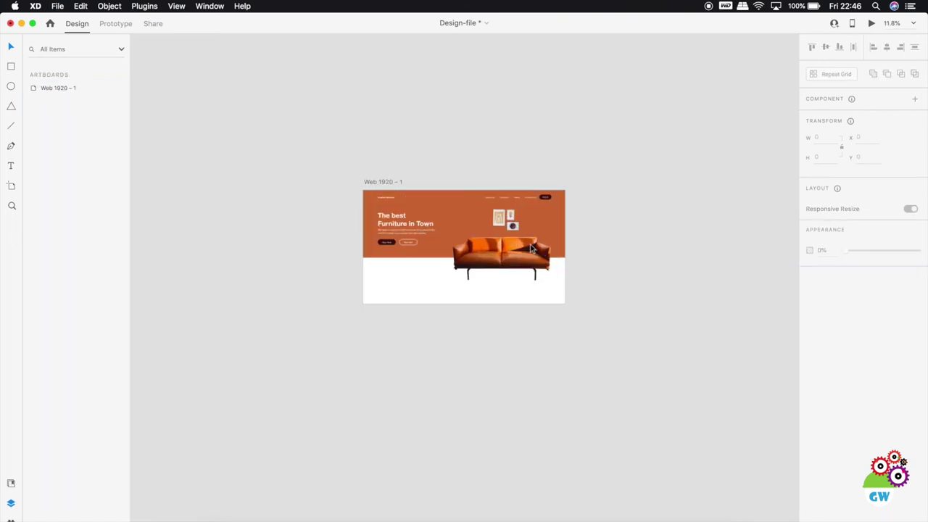
{"action": "left_click", "coordinate": [491, 246]}
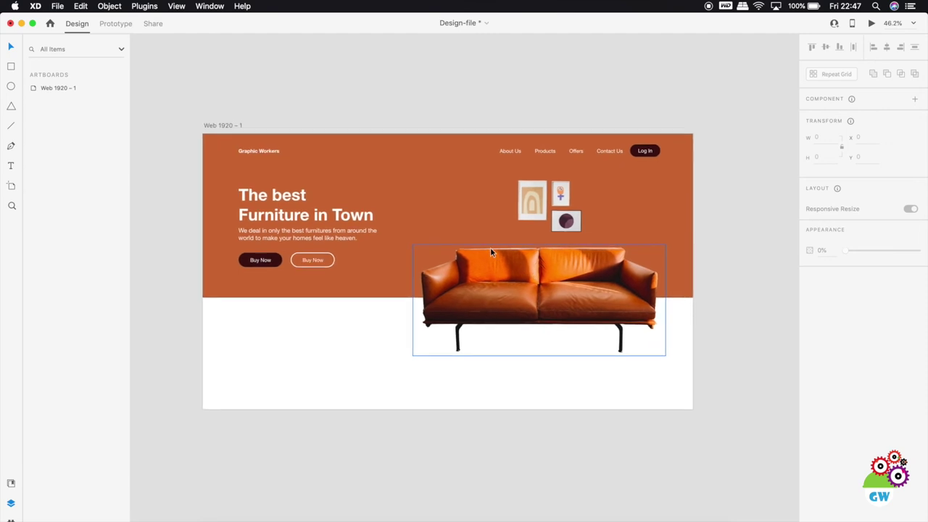
{"action": "scroll", "coordinate": [486, 250], "scroll_direction": "up", "scroll_amount": 4}
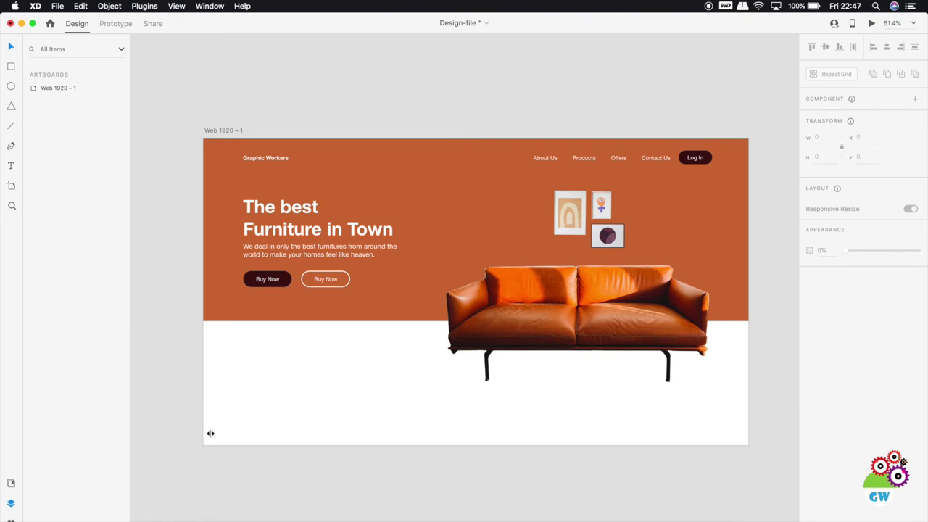
Step: Check the section below the hero in the landing page reference, and extend the Web 1920 – 1 artboard's height to about 1556
{"action": "left_click", "coordinate": [501, 517]}
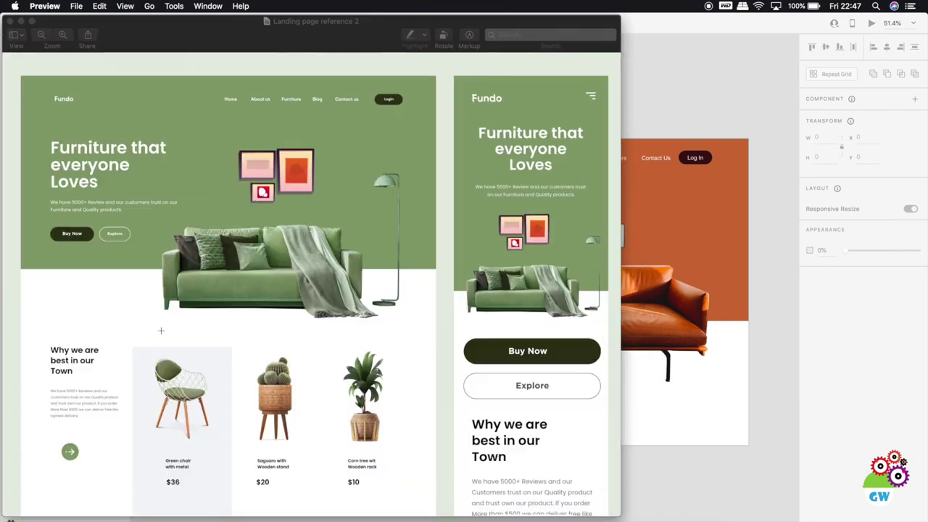
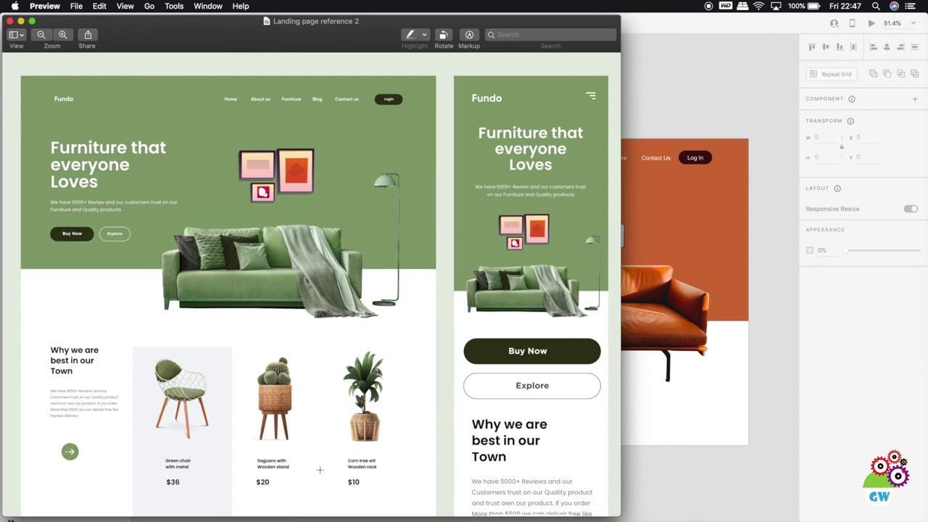
{"action": "left_click", "coordinate": [657, 477]}
{"action": "scroll", "coordinate": [392, 329], "scroll_direction": "down", "scroll_amount": 2}
{"action": "left_click", "coordinate": [475, 361]}
{"action": "left_click", "coordinate": [11, 185]}
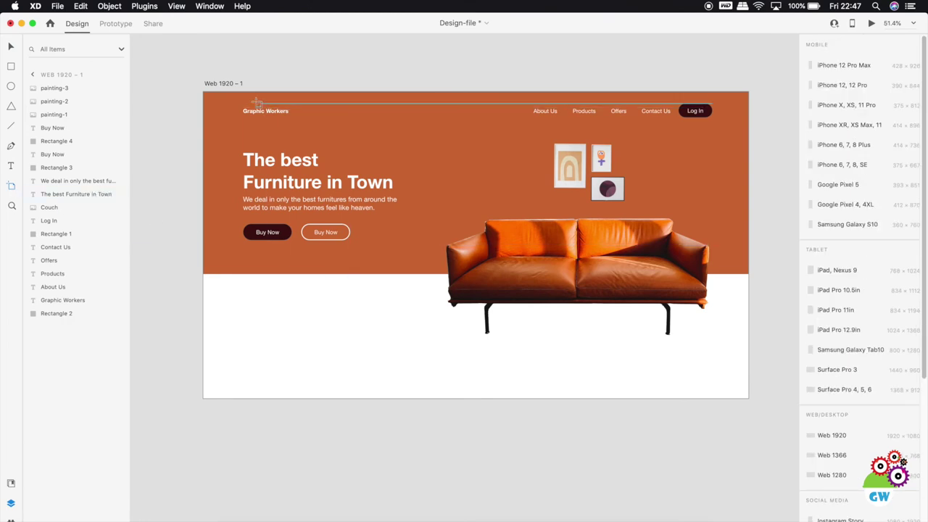
{"action": "left_click", "coordinate": [230, 84]}
{"action": "left_click_drag", "start_coordinate": [475, 398], "coordinate": [475, 514]}
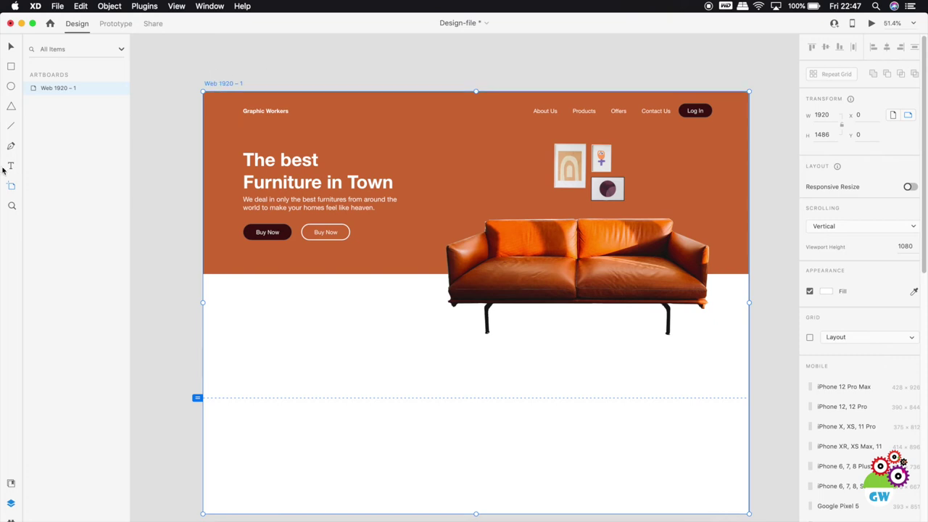
{"action": "left_click", "coordinate": [10, 188]}
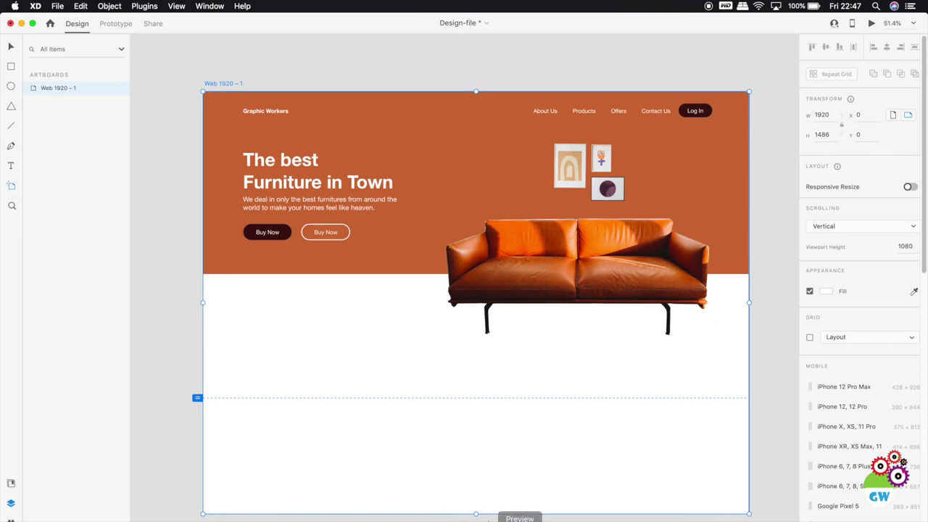
{"action": "left_click_drag", "start_coordinate": [476, 513], "coordinate": [477, 517]}
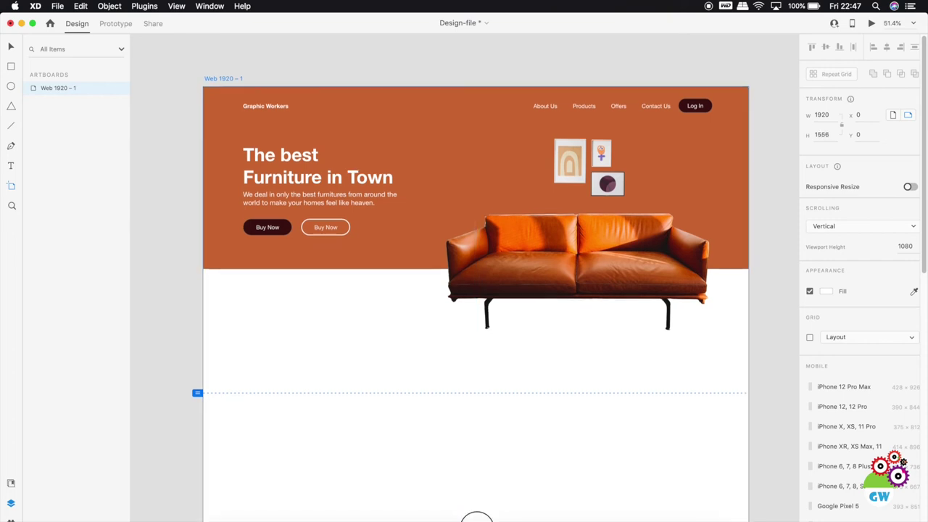
Step: Duplicate the hero headline and its paragraph together, and move the copies straight down to about Y 541
{"action": "left_click", "coordinate": [10, 46]}
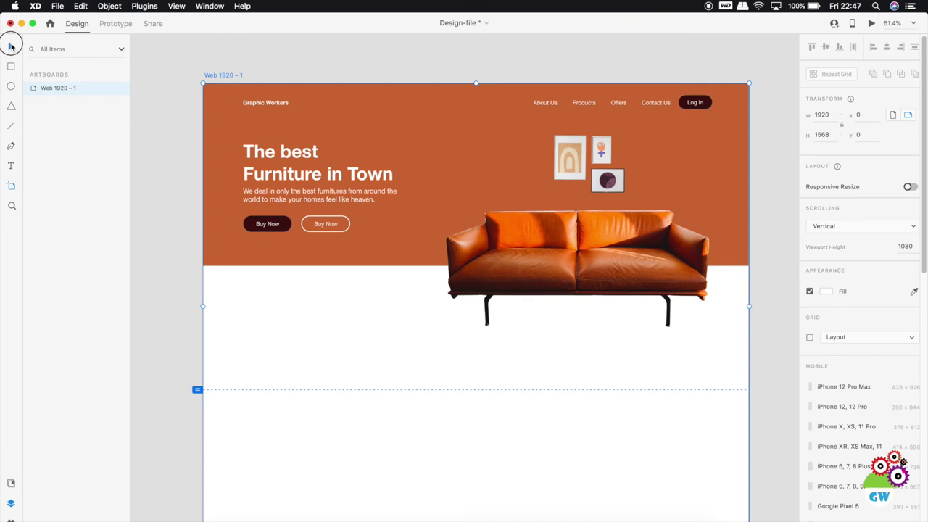
{"action": "left_click", "coordinate": [165, 66]}
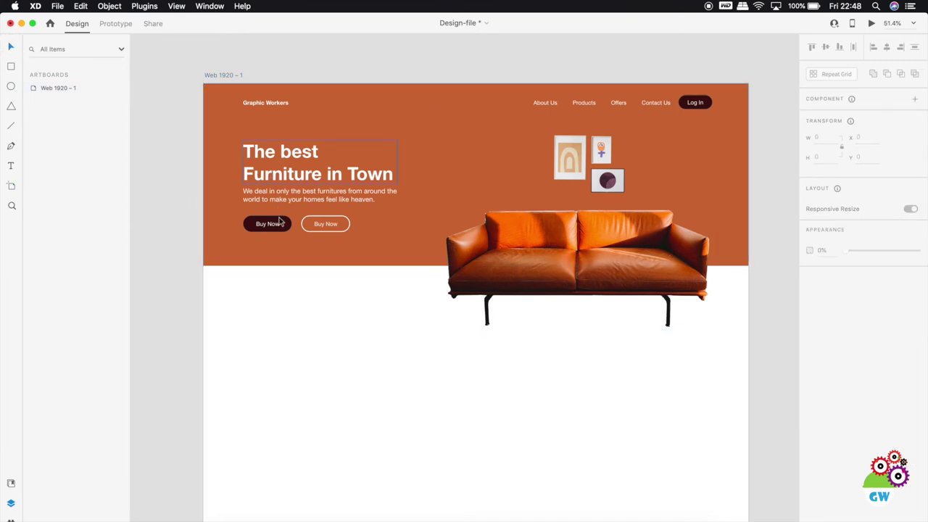
{"action": "left_click", "coordinate": [274, 178]}
{"action": "left_click", "coordinate": [286, 202], "text": "shift"}
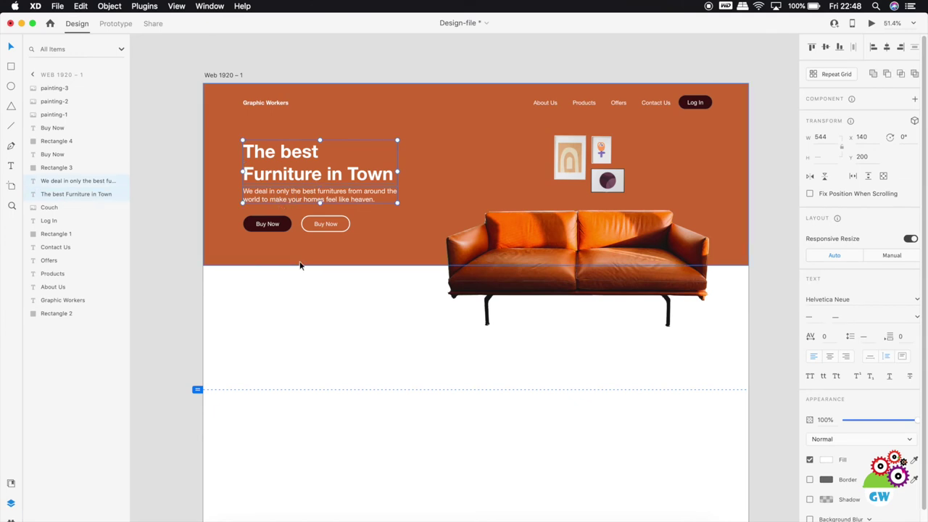
{"action": "key", "text": "super+d"}
{"action": "left_click_drag", "start_coordinate": [314, 197], "coordinate": [316, 295]}
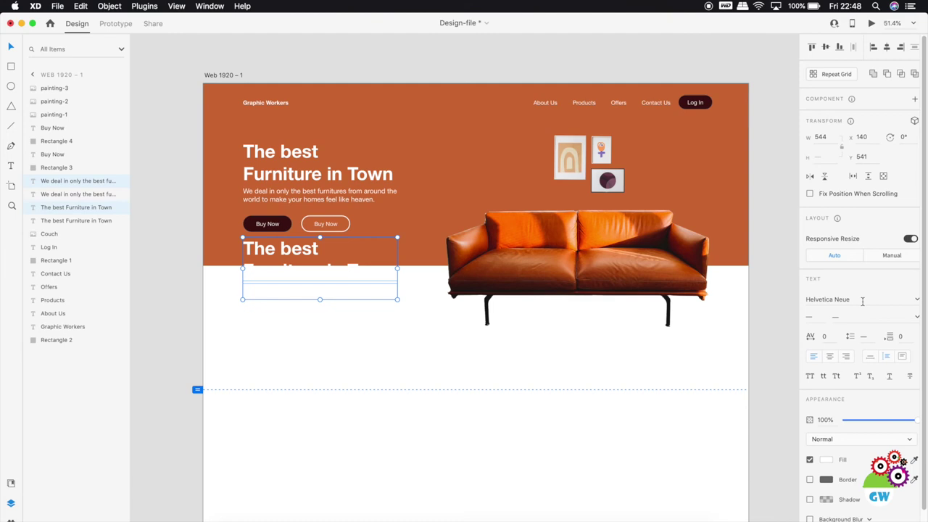
Step: Fill the duplicated headline and paragraph with dark grey #484646 and move them down to about Y 1001, below the hero
{"action": "left_click", "coordinate": [826, 460]}
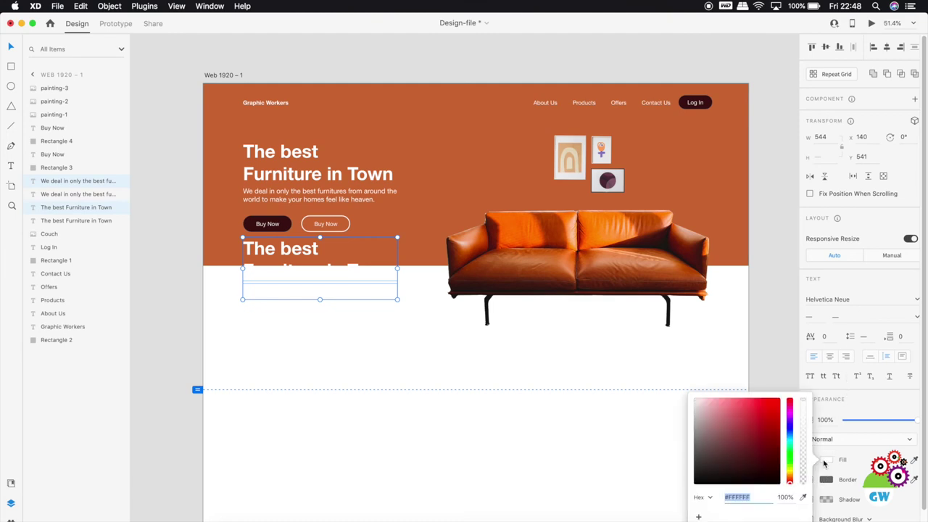
{"action": "left_click", "coordinate": [697, 464]}
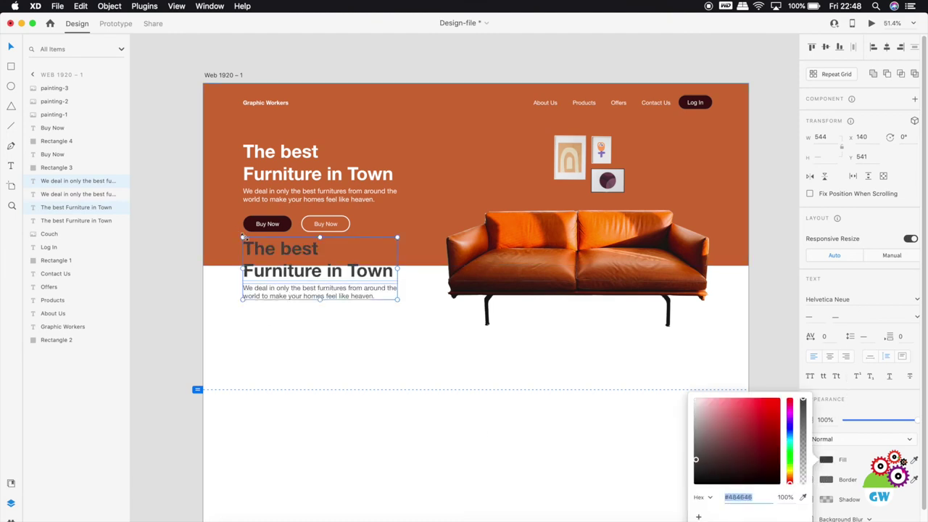
{"action": "left_click_drag", "start_coordinate": [267, 251], "coordinate": [246, 379]}
Step: Set the duplicated headline's font size to 48
{"action": "left_click", "coordinate": [359, 404]}
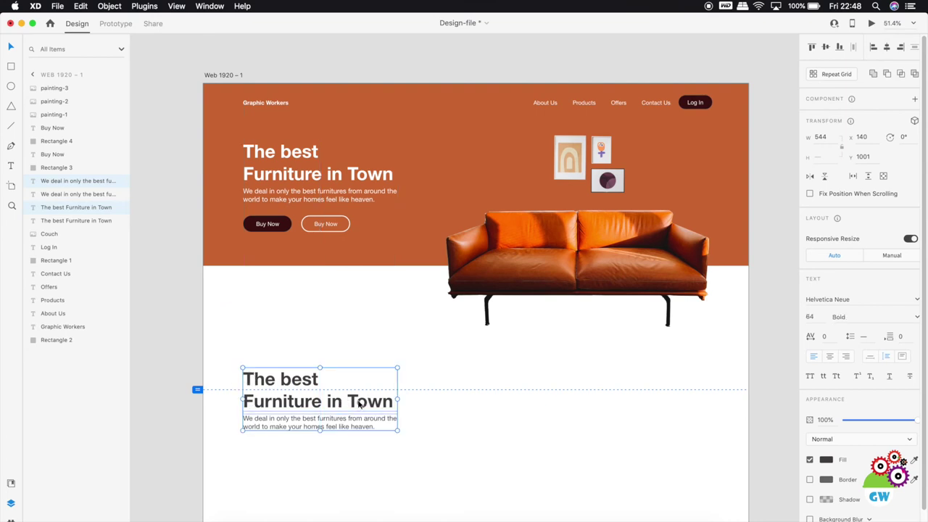
{"action": "double_click", "coordinate": [359, 402]}
{"action": "left_click", "coordinate": [821, 317]}
{"action": "type", "text": "4"}
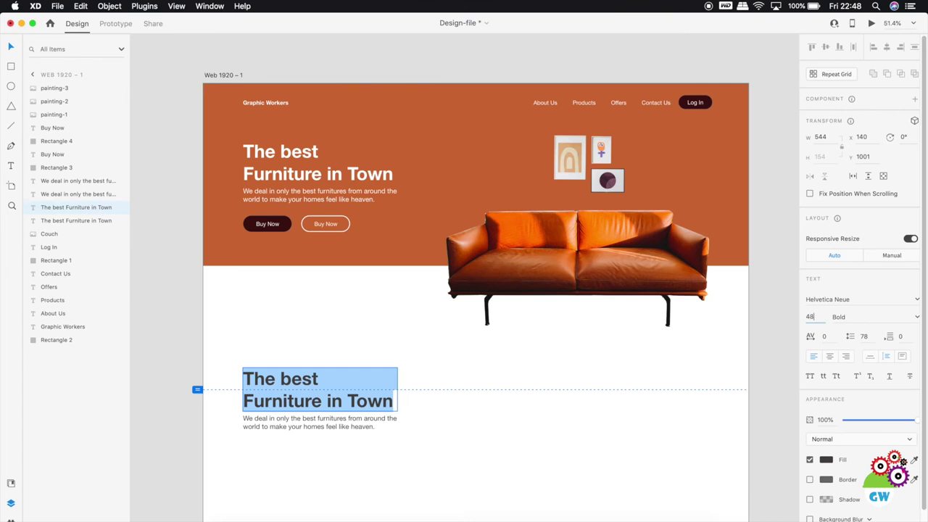
{"action": "key", "text": "Return"}
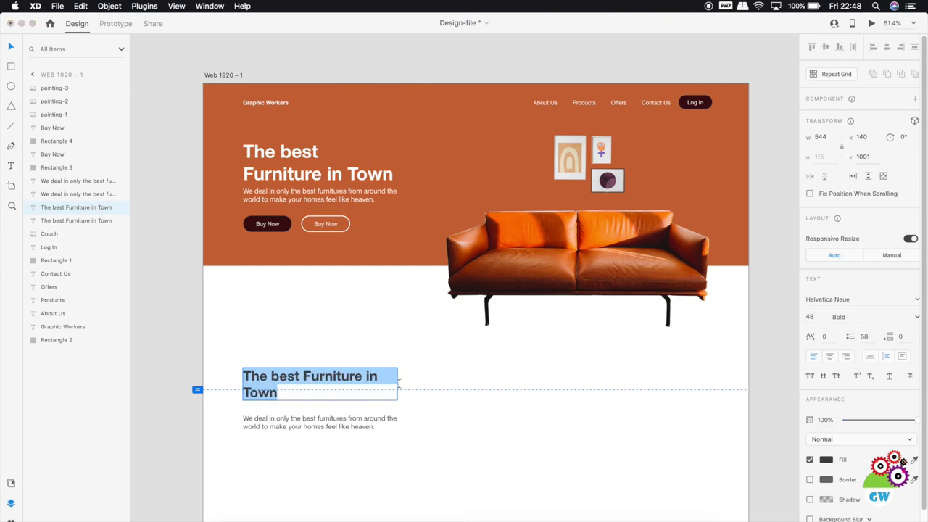
{"action": "key", "text": "Escape"}
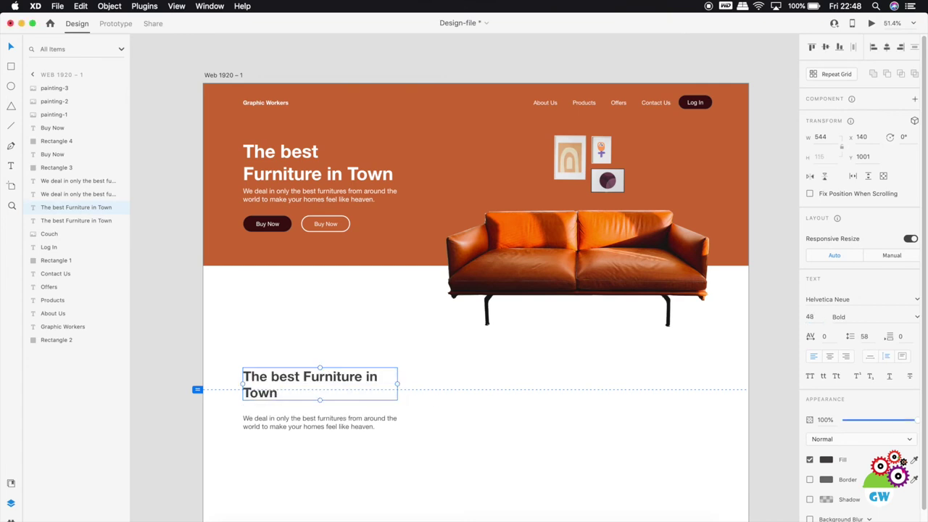
Step: Check the section heading in the landing page reference, and replace the duplicated headline's text with "Choose from our most Popular options"
{"action": "key", "text": "super+Tab"}
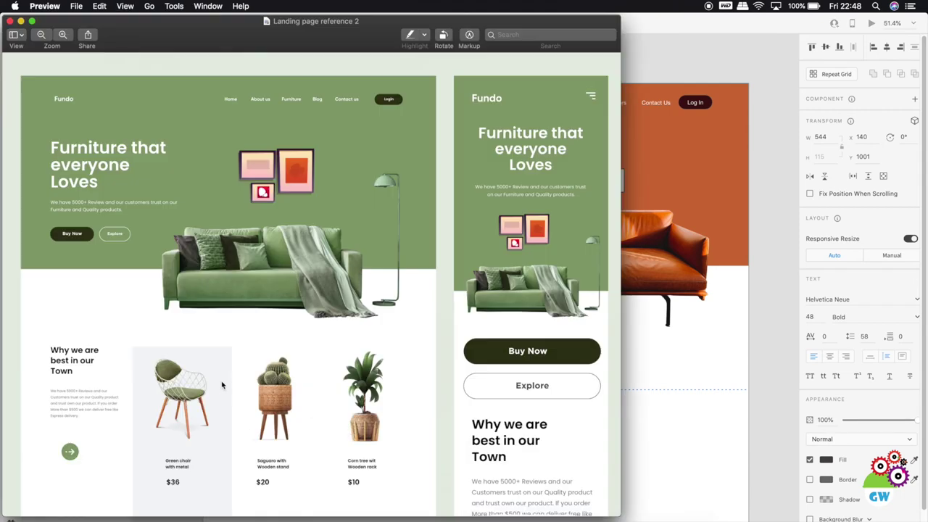
{"action": "key", "text": "super+Tab"}
{"action": "key", "text": "Return"}
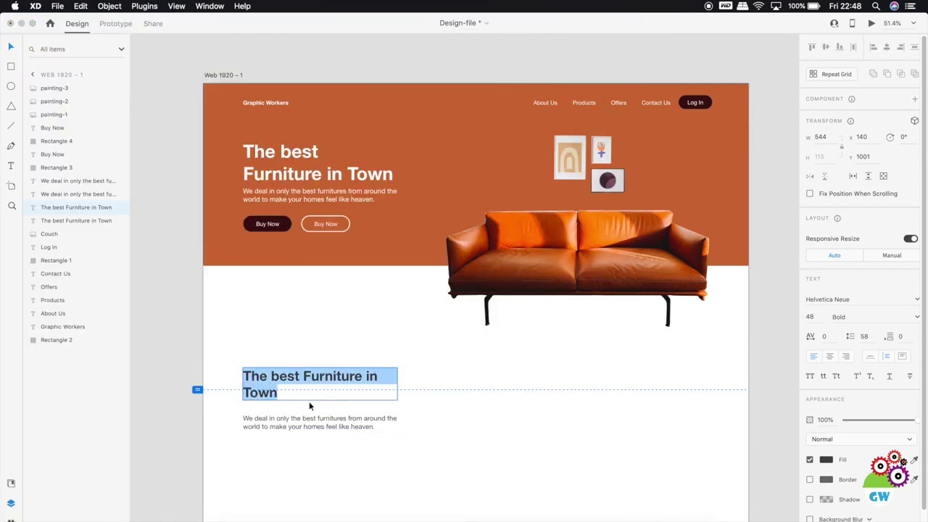
{"action": "type", "text": "Choose from our "}
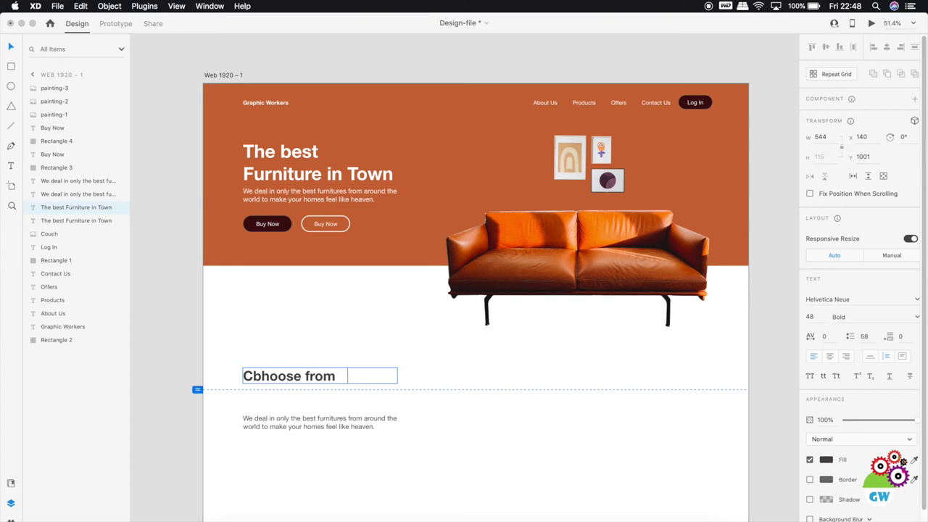
{"action": "type", "text": "most "}
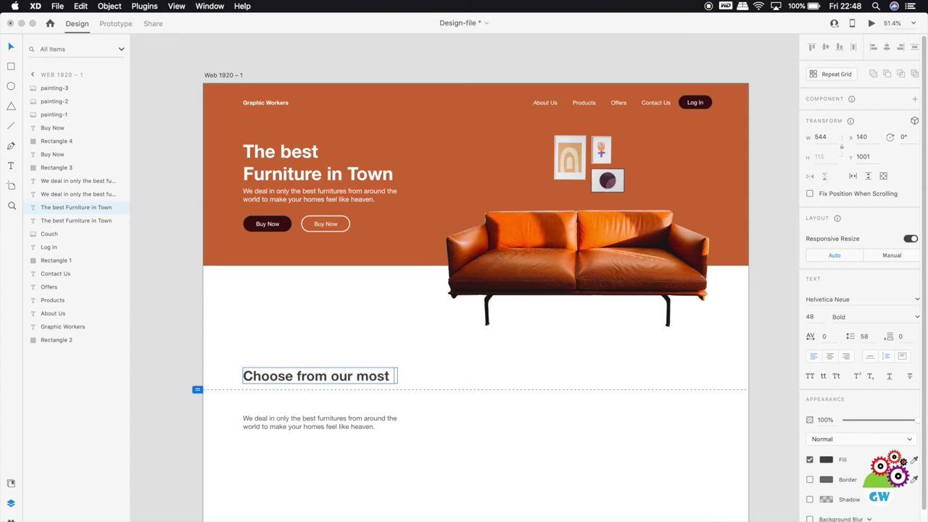
{"action": "type", "text": "popul"}
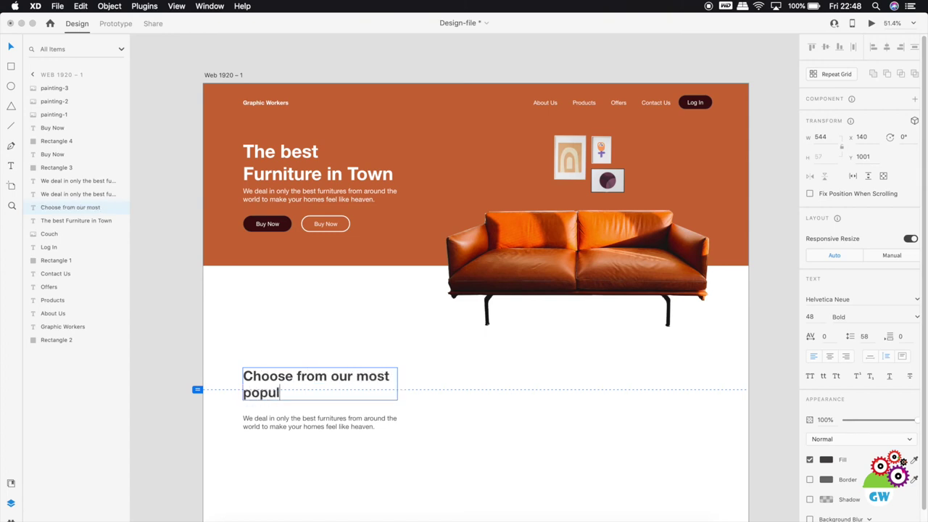
{"action": "type", "text": "ar options"}
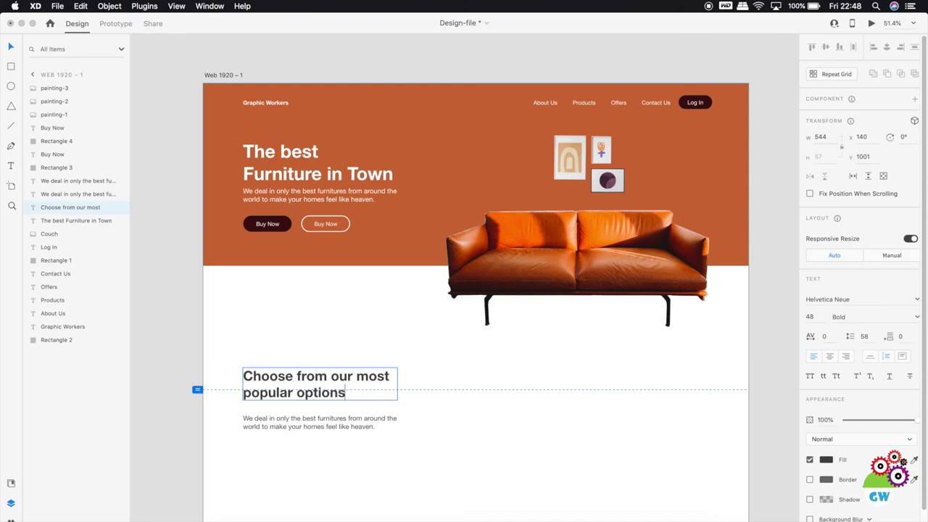
{"action": "left_click", "coordinate": [252, 393]}
{"action": "key", "text": "BackSpace"}
{"action": "type", "text": "P"}
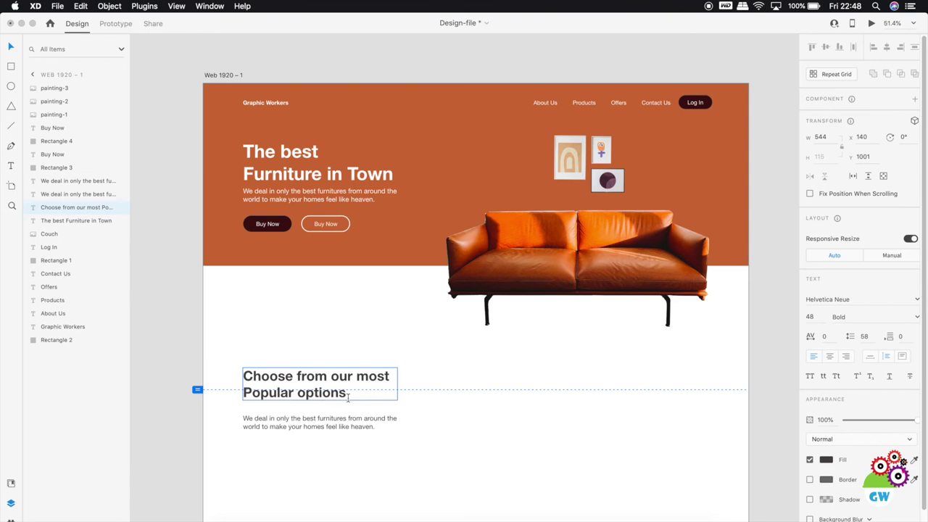
Step: Lengthen the paragraph under the new heading by copying its sentence and pasting it again at the end
{"action": "left_click", "coordinate": [337, 418]}
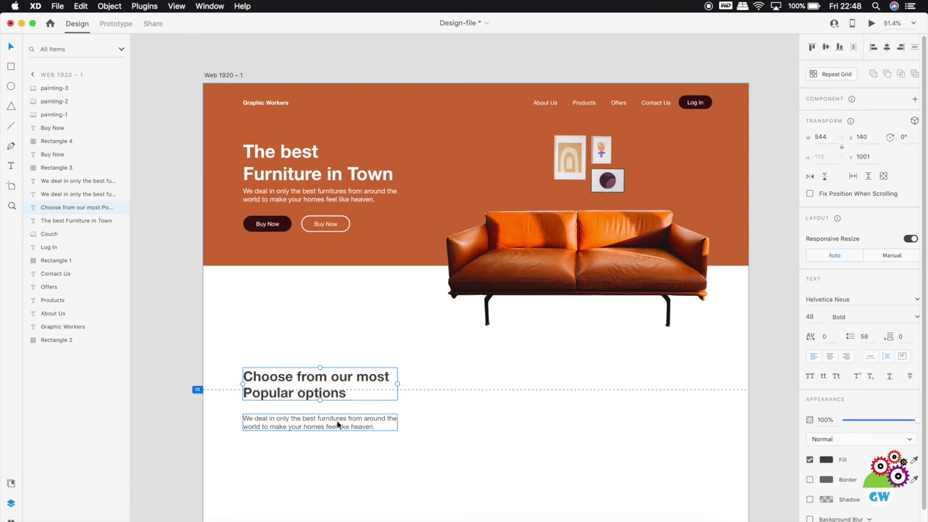
{"action": "key", "text": "a"}
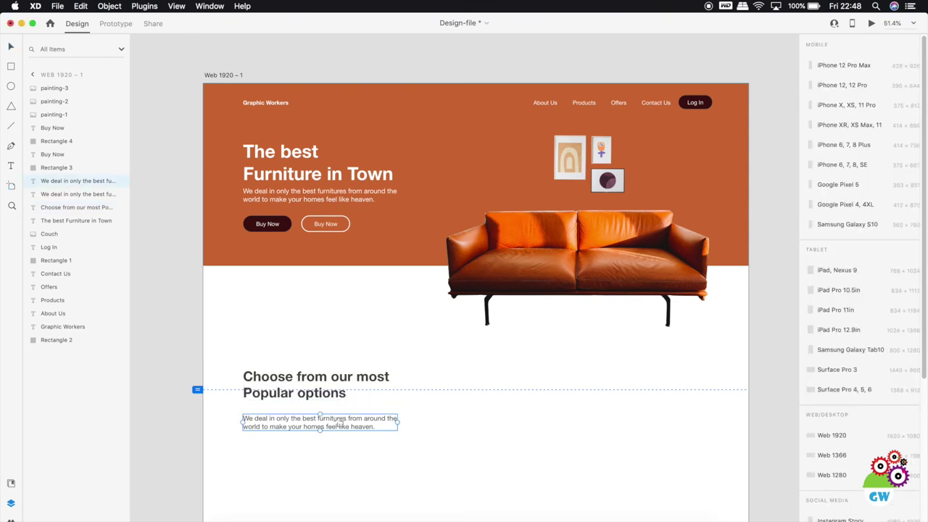
{"action": "key", "text": "v"}
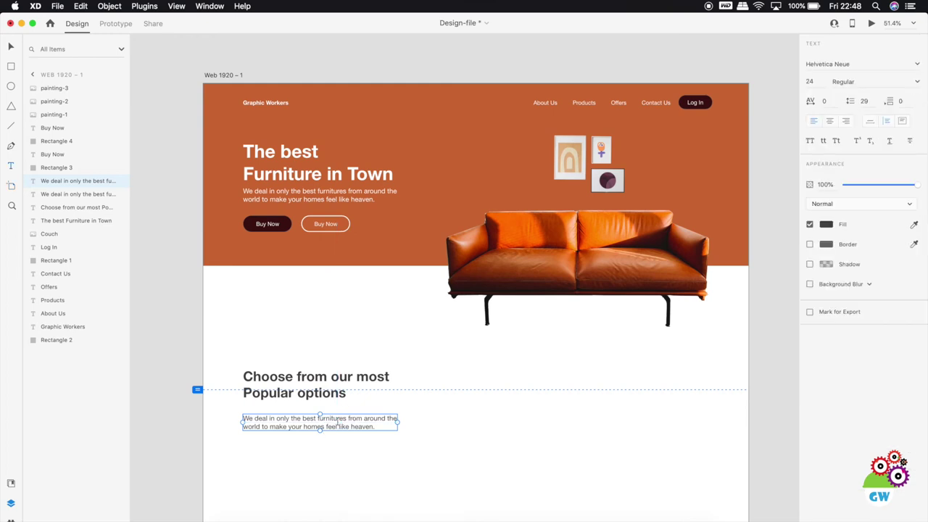
{"action": "double_click", "coordinate": [339, 426]}
{"action": "key", "text": "ctrl+c"}
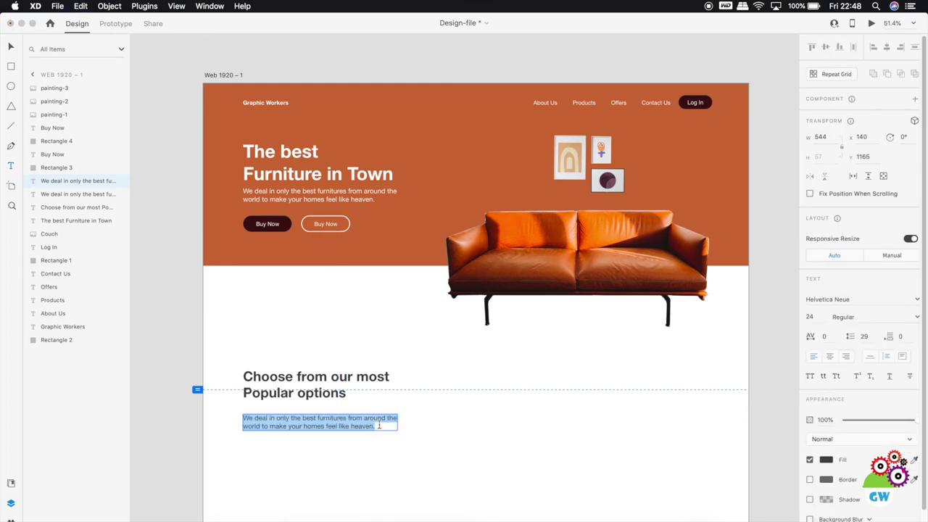
{"action": "left_click", "coordinate": [378, 426]}
{"action": "key", "text": "ctrl+v"}
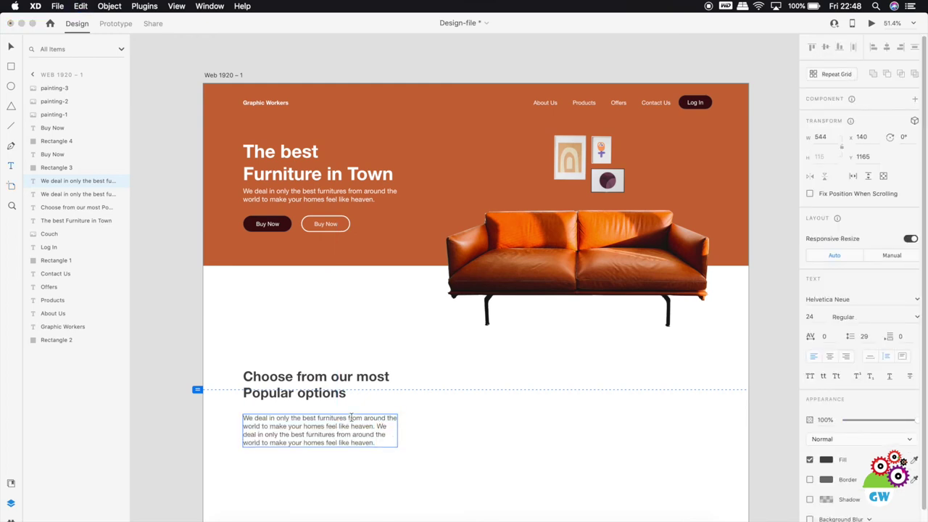
{"action": "type", "text": "a"}
{"action": "key", "text": "BackSpace"}
{"action": "key", "text": "BackSpace"}
Step: Set the lengthened paragraph's font size to 20 and move it up to about Y 1126, just beneath the heading
{"action": "key", "text": "super+a"}
{"action": "left_click", "coordinate": [810, 316]}
{"action": "type", "text": "20"}
{"action": "key", "text": "Return"}
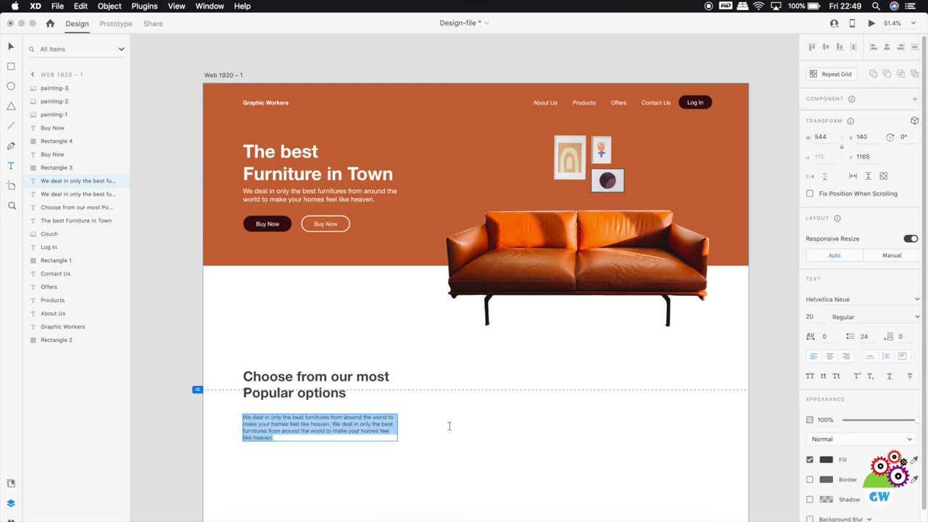
{"action": "left_click", "coordinate": [19, 47]}
{"action": "left_click_drag", "start_coordinate": [345, 423], "coordinate": [342, 407]}
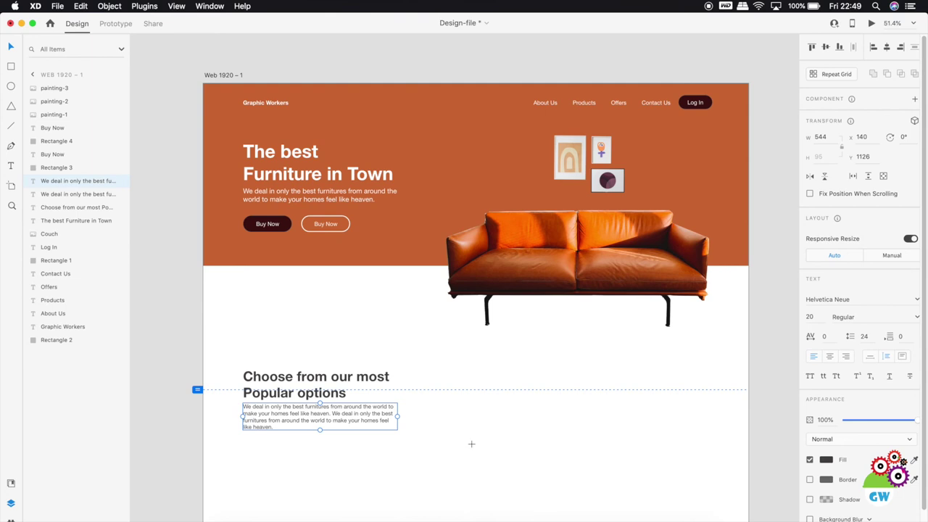
Step: Narrow and raise the section heading so it wraps onto three lines at about Y 931, and narrow the paragraph to about 391 wide
{"action": "key", "text": "super+Tab"}
{"action": "key", "text": "super+Tab"}
{"action": "left_click", "coordinate": [342, 395]}
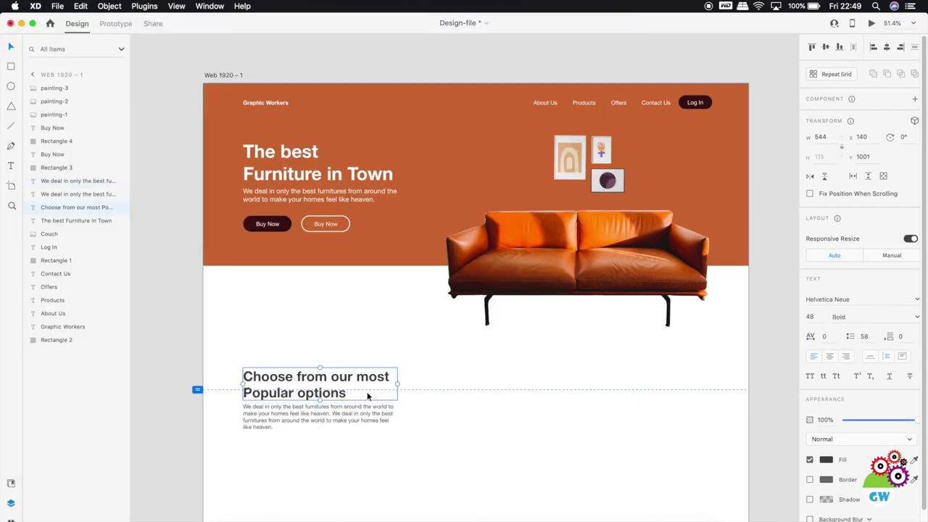
{"action": "left_click_drag", "start_coordinate": [398, 384], "coordinate": [336, 348]}
{"action": "left_click", "coordinate": [351, 429]}
{"action": "left_click_drag", "start_coordinate": [397, 416], "coordinate": [354, 413]}
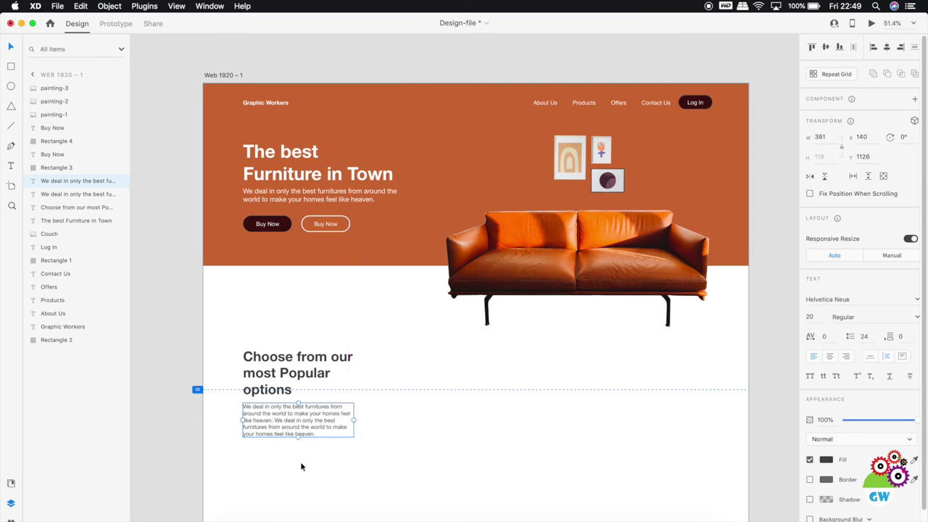
Step: Extend the section paragraph's text box to about 150 high and move it down to leave a gap beneath the heading, as in the reference
{"action": "mouse_move", "coordinate": [299, 436]}
{"action": "left_mouse_down"}
{"action": "mouse_move", "coordinate": [297, 454]}
{"action": "mouse_move", "coordinate": [300, 446]}
{"action": "left_mouse_up"}
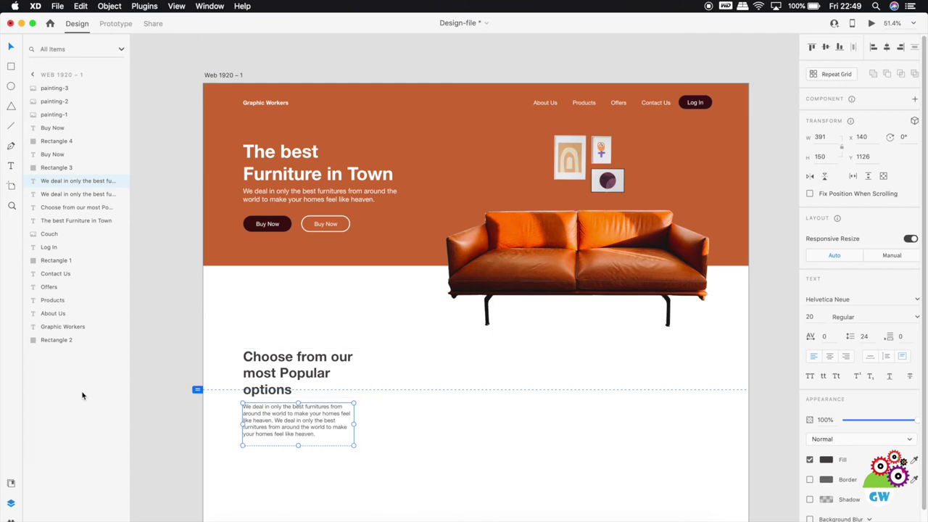
{"action": "left_click", "coordinate": [183, 411]}
{"action": "key", "text": "super+Tab"}
{"action": "key", "text": "super+Tab"}
{"action": "left_click", "coordinate": [328, 406]}
{"action": "left_click_drag", "start_coordinate": [327, 402], "coordinate": [328, 419]}
Step: Move the section heading and paragraph down together to about Y 989, and nudge the paragraph alone to Y 1225
{"action": "left_click", "coordinate": [299, 371], "text": "shift"}
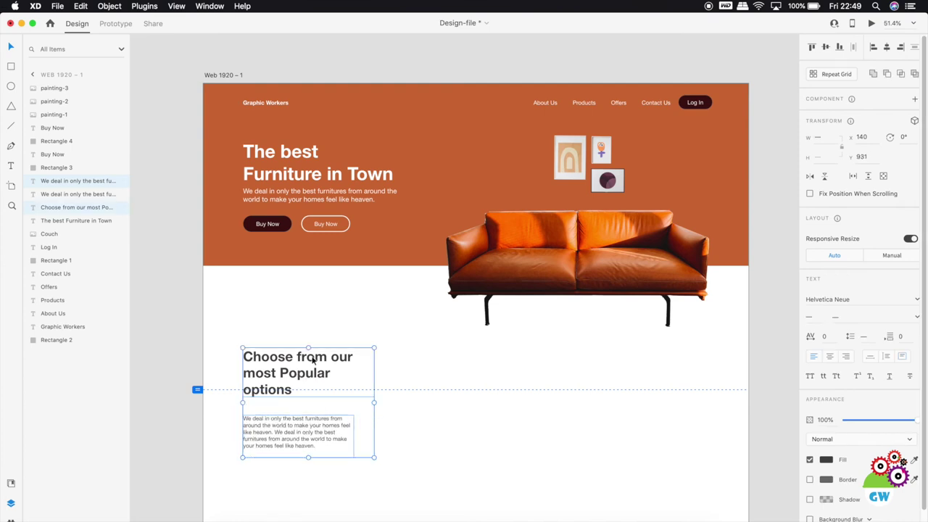
{"action": "left_click_drag", "start_coordinate": [319, 351], "coordinate": [318, 366]}
{"action": "scroll", "coordinate": [440, 415], "scroll_direction": "down", "scroll_amount": 1}
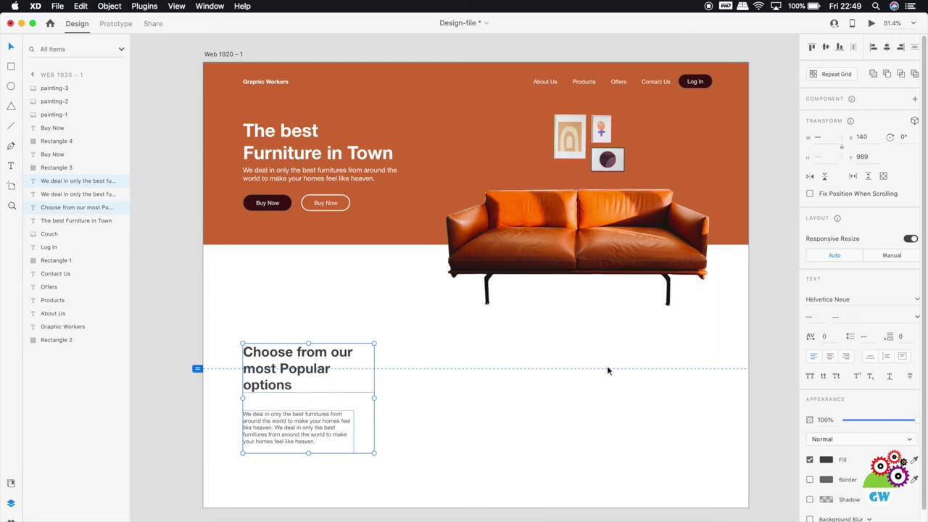
{"action": "left_click", "coordinate": [761, 352]}
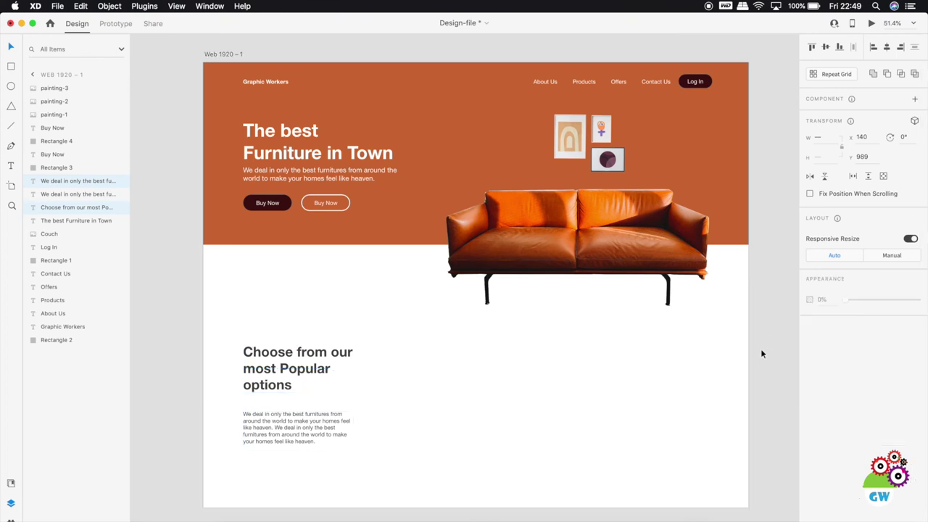
{"action": "left_click", "coordinate": [314, 447]}
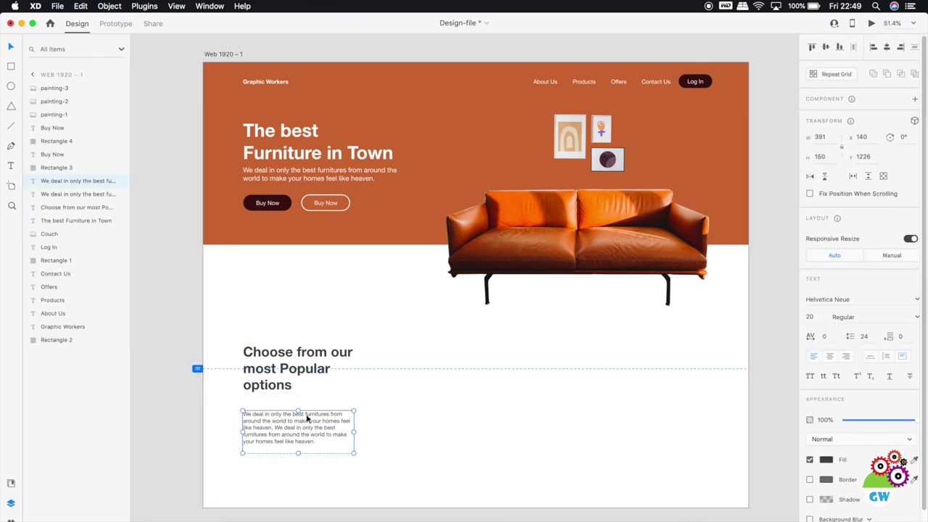
{"action": "left_click_drag", "start_coordinate": [308, 414], "coordinate": [305, 412]}
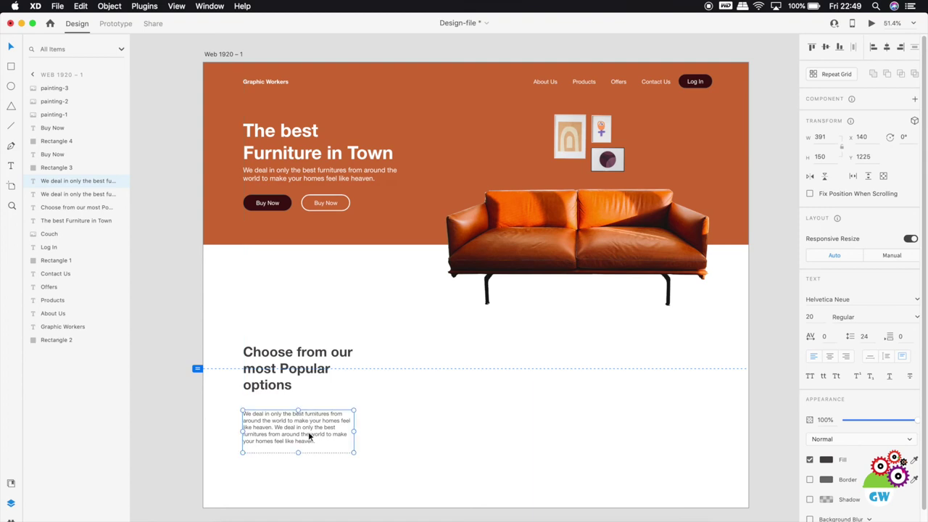
{"action": "left_click", "coordinate": [184, 397]}
Step: Draw a circle about 87 × 87 beneath the section paragraph, aligned with its left edge at X 140, Y 1453
{"action": "left_click", "coordinate": [11, 85]}
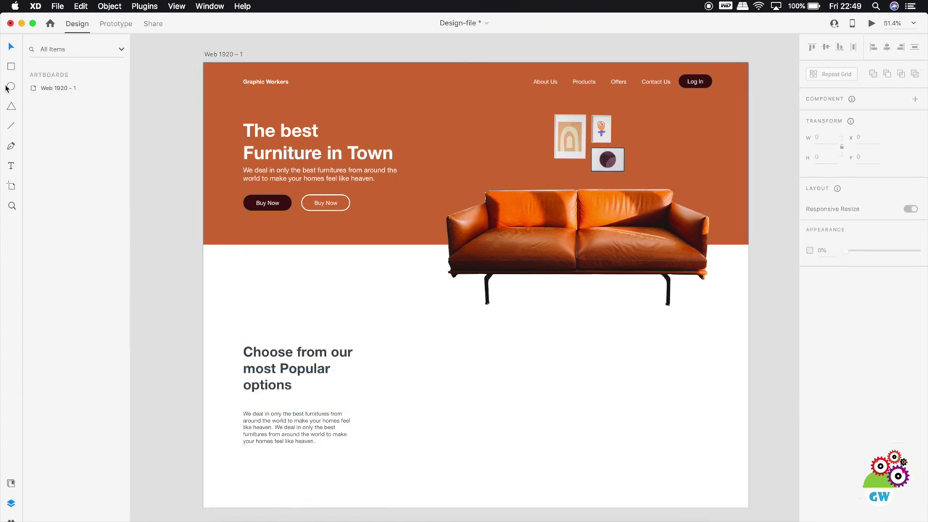
{"action": "left_click_drag", "start_coordinate": [244, 476], "coordinate": [273, 500]}
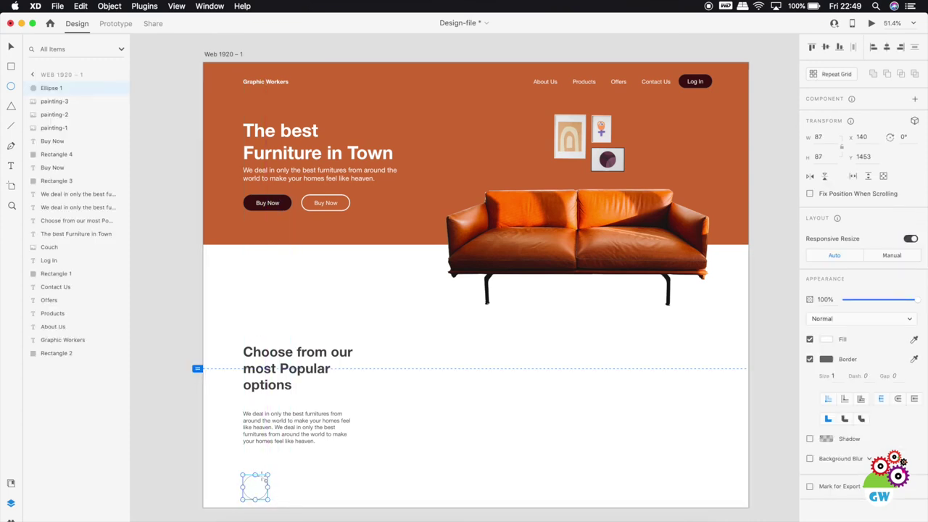
{"action": "left_click", "coordinate": [261, 464]}
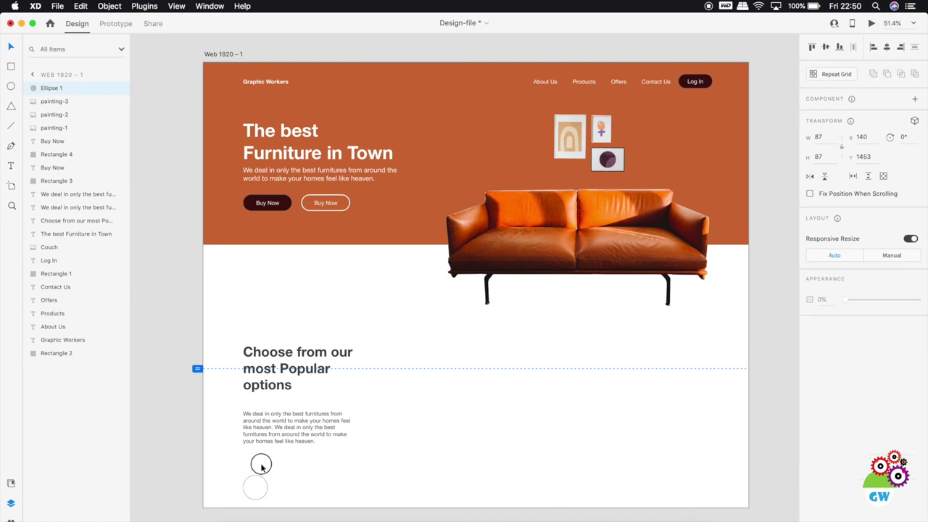
Step: Fill the circle beneath the section paragraph with the orange sampled from the hero background, and move it up to Y 1403
{"action": "left_click", "coordinate": [263, 480]}
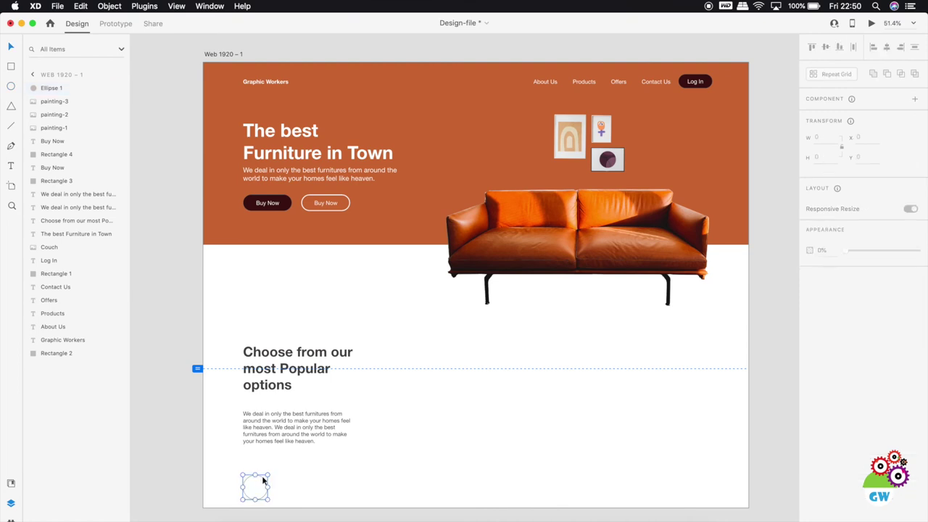
{"action": "left_click", "coordinate": [260, 466]}
{"action": "left_click", "coordinate": [259, 468]}
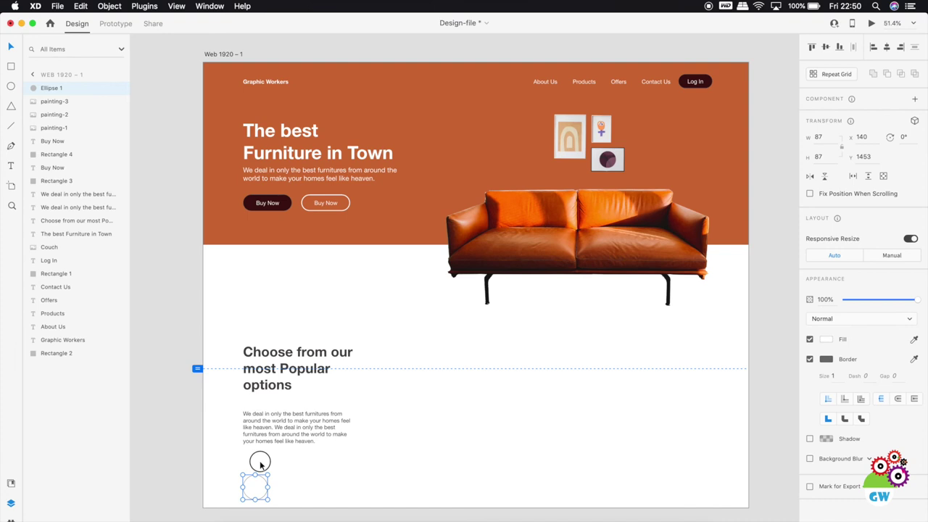
{"action": "left_click", "coordinate": [826, 339]}
{"action": "left_click", "coordinate": [913, 341]}
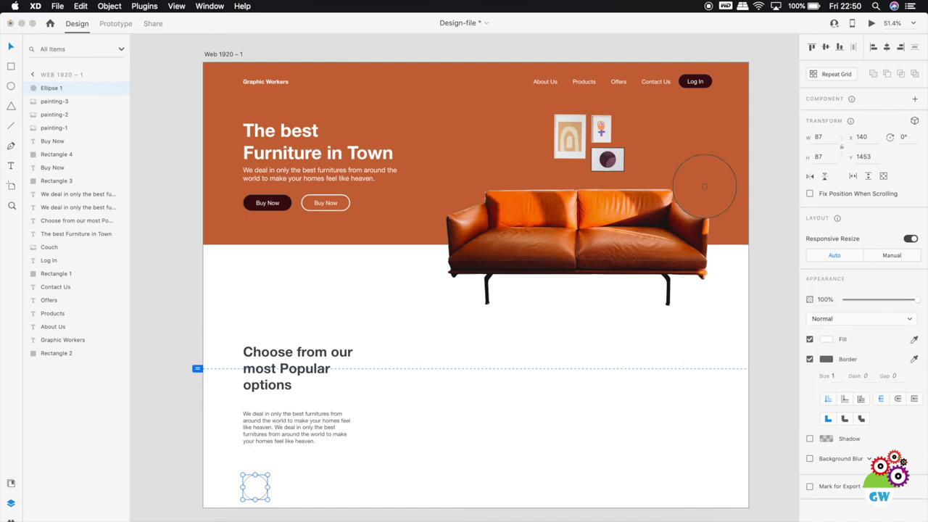
{"action": "left_click", "coordinate": [695, 176]}
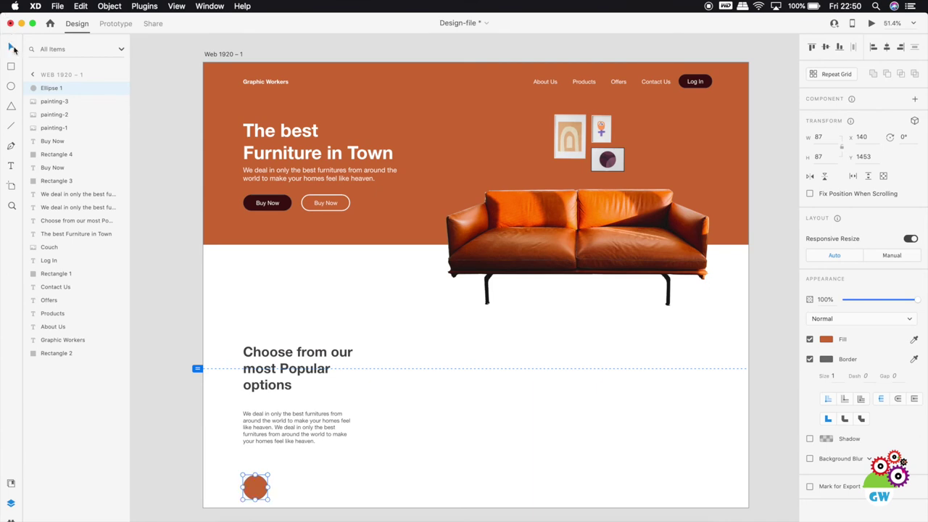
{"action": "left_click_drag", "start_coordinate": [256, 488], "coordinate": [256, 472]}
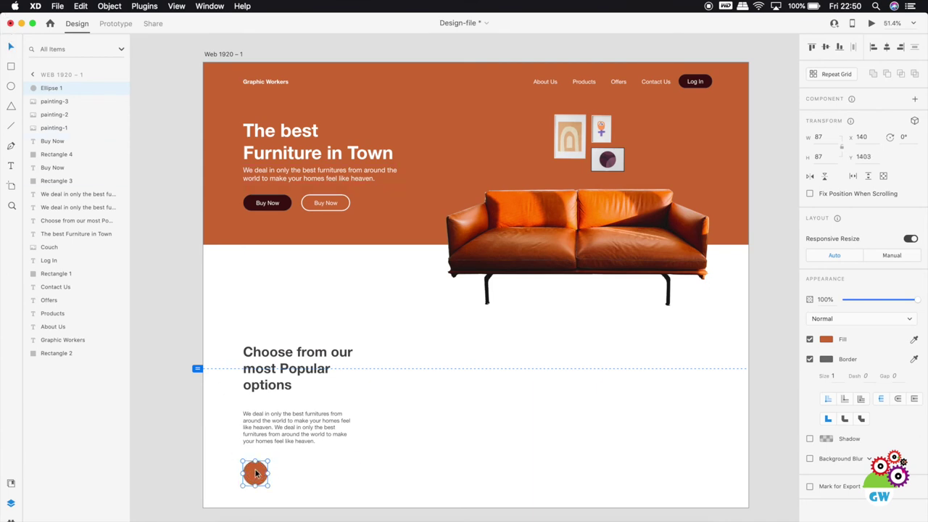
{"action": "left_click", "coordinate": [778, 352]}
Step: Following the reference, draw a product card rectangle 380 wide and about 622 high beside the section text at X 658, Y 946
{"action": "key", "text": "super+Tab"}
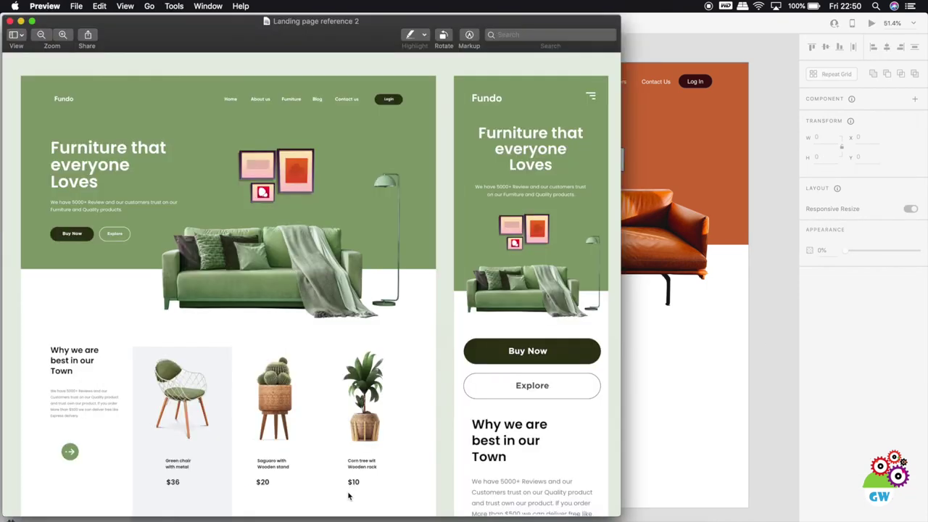
{"action": "key", "text": "super+Tab"}
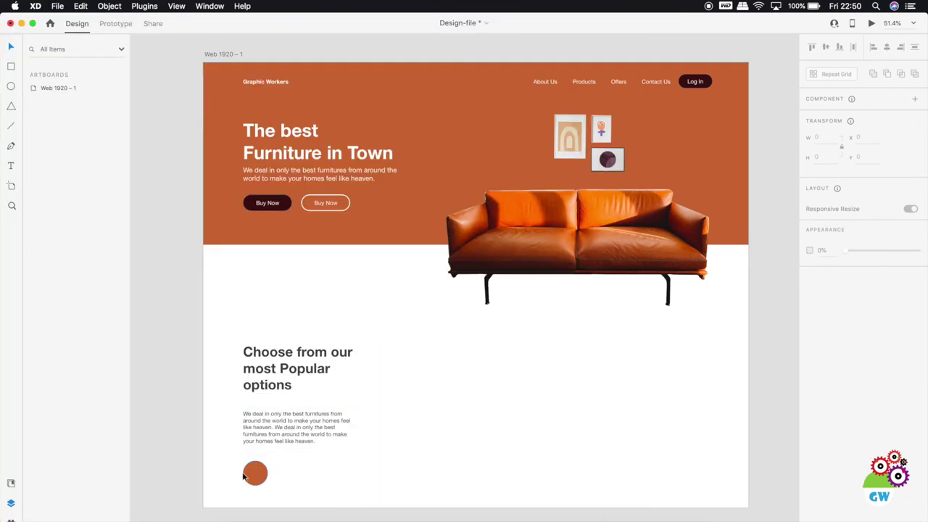
{"action": "key", "text": "super+Tab"}
{"action": "key", "text": "super+Tab"}
{"action": "left_click", "coordinate": [11, 66]}
{"action": "mouse_move", "coordinate": [479, 477]}
{"action": "left_mouse_down"}
{"action": "mouse_move", "coordinate": [491, 508]}
{"action": "mouse_move", "coordinate": [500, 496]}
{"action": "mouse_move", "coordinate": [489, 508]}
{"action": "left_mouse_up"}
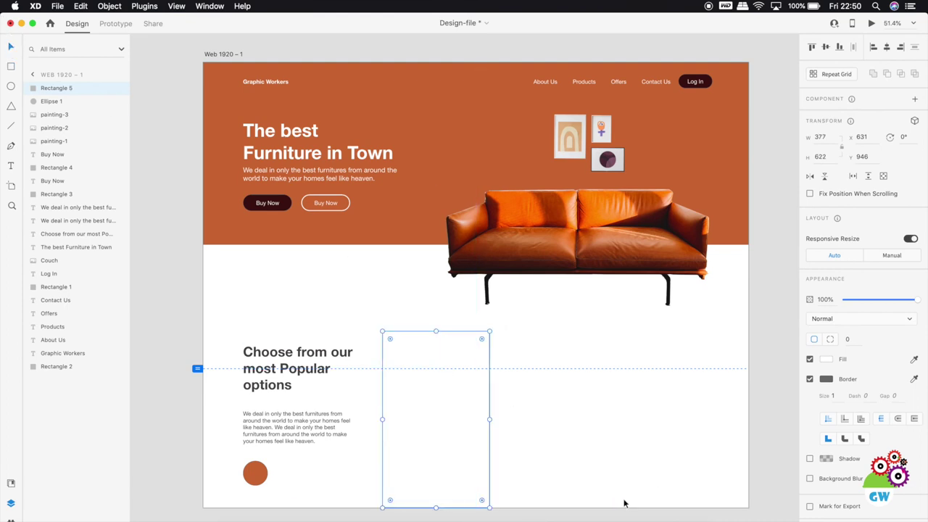
{"action": "left_click_drag", "start_coordinate": [428, 407], "coordinate": [443, 428]}
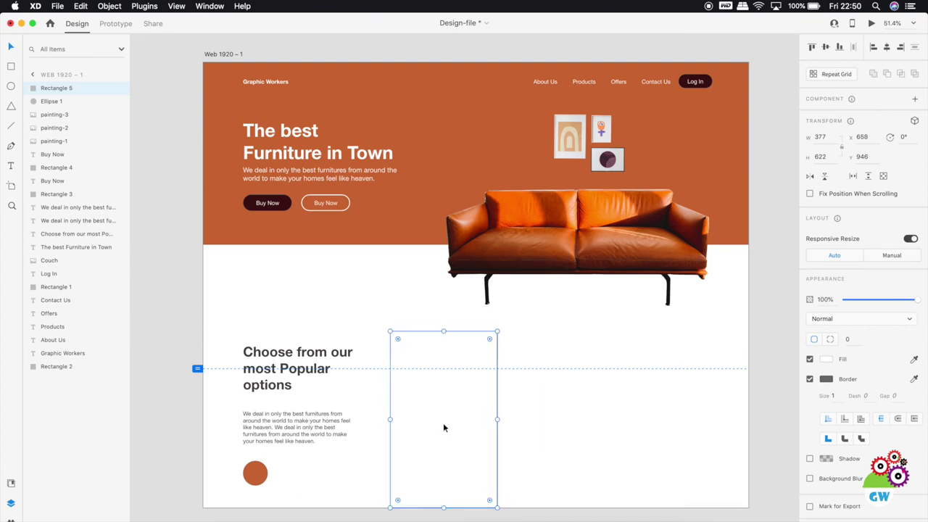
{"action": "left_click", "coordinate": [830, 140]}
{"action": "type", "text": "380"}
{"action": "key", "text": "Return"}
Step: Duplicate the card rectangle twice in a row and spread the three cards evenly with gaps, placing the last at X 1498
{"action": "key", "text": "super+d"}
{"action": "left_click_drag", "start_coordinate": [441, 361], "coordinate": [650, 362]}
{"action": "key", "text": "super+d"}
{"action": "left_click", "coordinate": [533, 356], "text": "shift"}
{"action": "left_click", "coordinate": [454, 351], "text": "shift"}
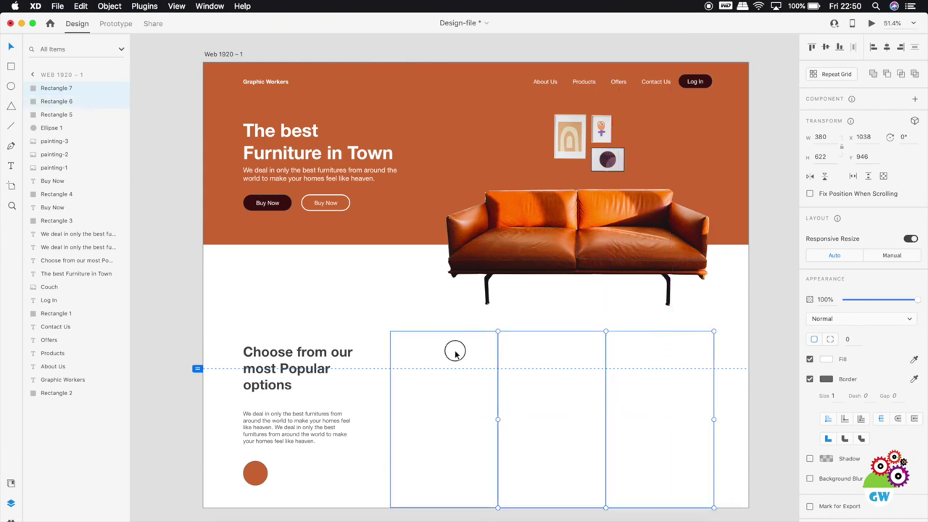
{"action": "left_click_drag", "start_coordinate": [715, 419], "coordinate": [737, 417]}
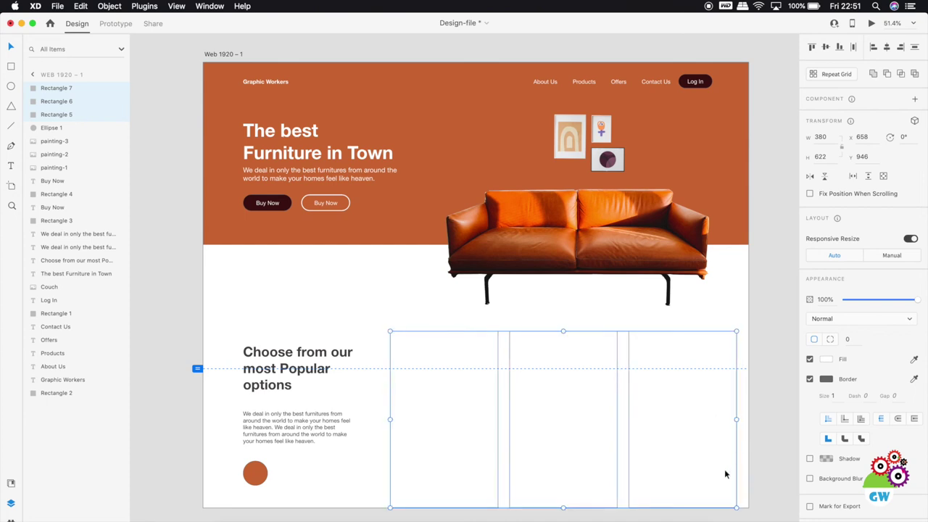
{"action": "left_click", "coordinate": [781, 343]}
Step: Remove the border from all three card rectangles
{"action": "left_click", "coordinate": [659, 431]}
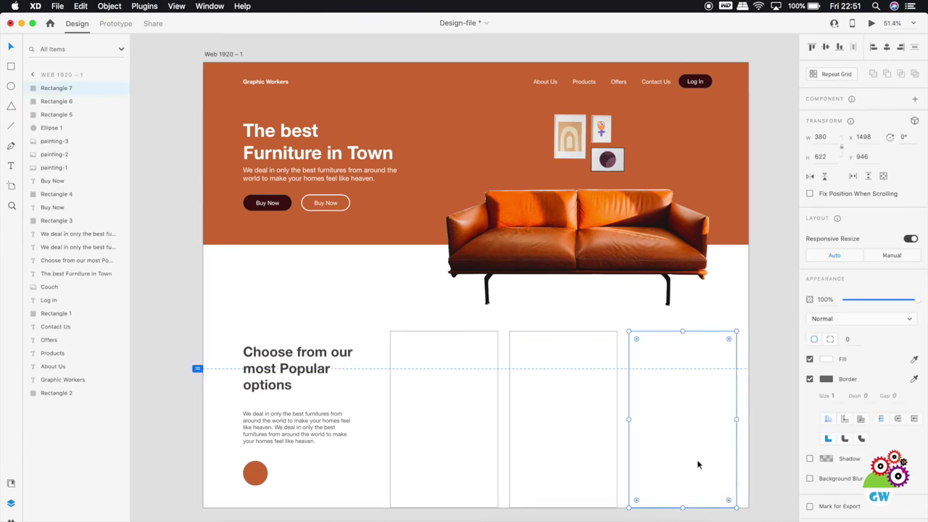
{"action": "left_click", "coordinate": [589, 394]}
{"action": "left_click", "coordinate": [810, 379]}
{"action": "left_click", "coordinate": [461, 402]}
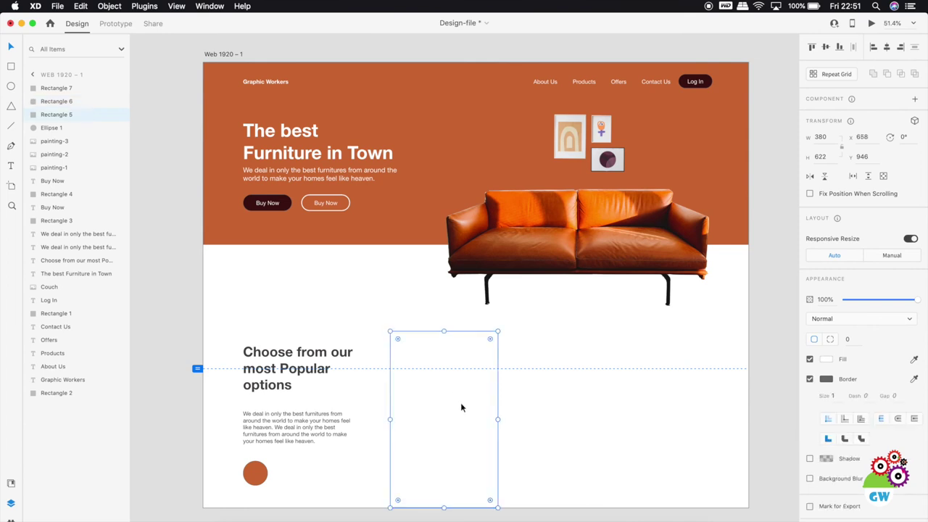
{"action": "left_click", "coordinate": [810, 379]}
Step: Fill the first card rectangle with light grey #F4F4F4
{"action": "left_click", "coordinate": [826, 359]}
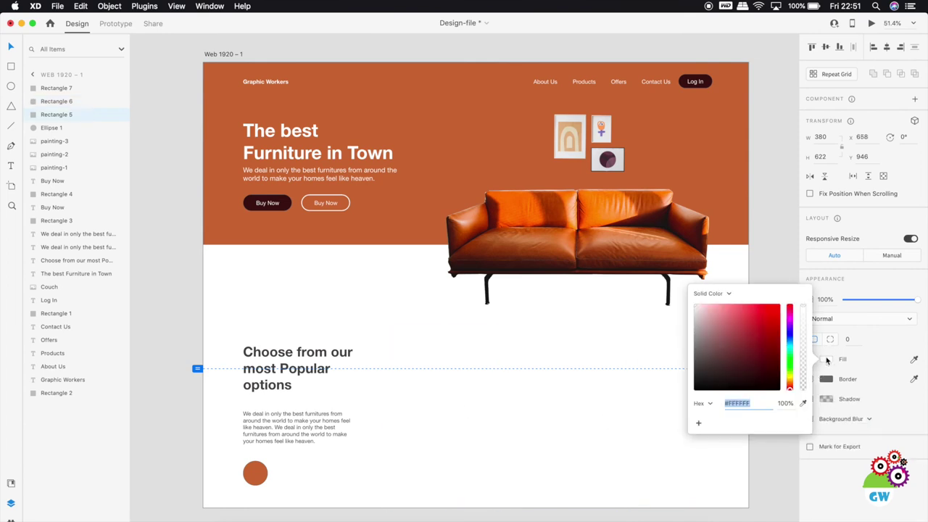
{"action": "left_click_drag", "start_coordinate": [696, 311], "coordinate": [694, 311]}
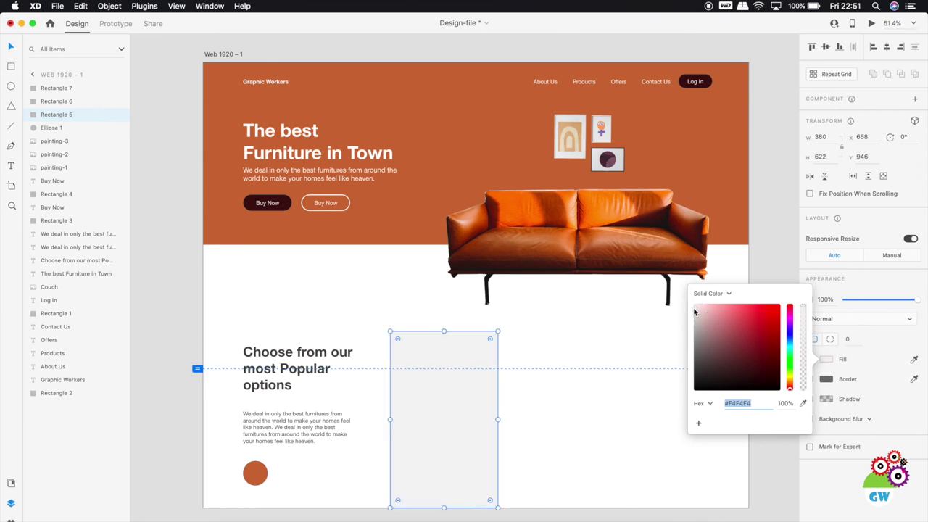
{"action": "left_click", "coordinate": [780, 248]}
{"action": "left_click", "coordinate": [778, 343]}
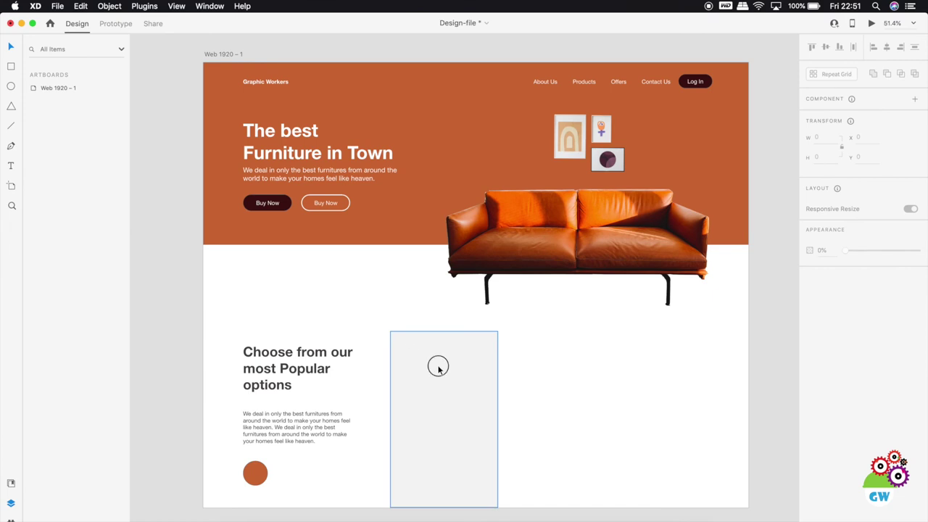
{"action": "left_click", "coordinate": [428, 333]}
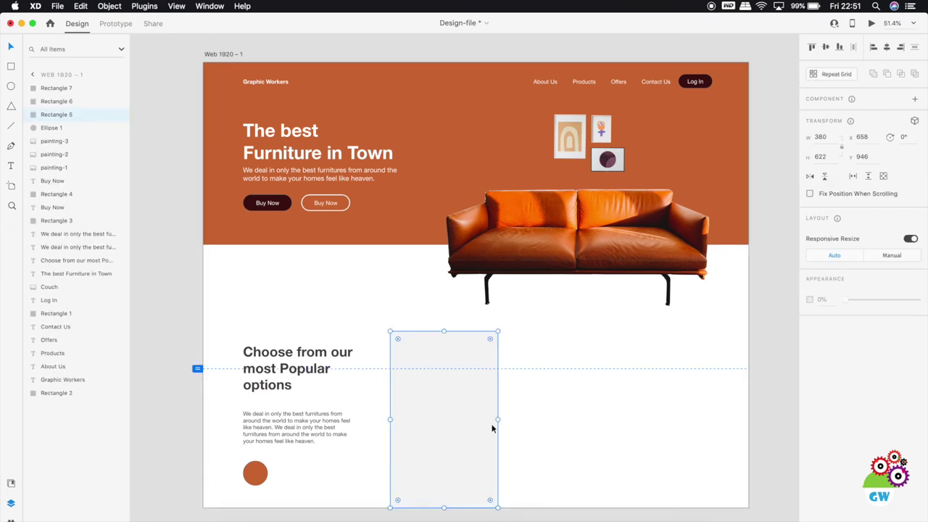
{"action": "left_click", "coordinate": [554, 448]}
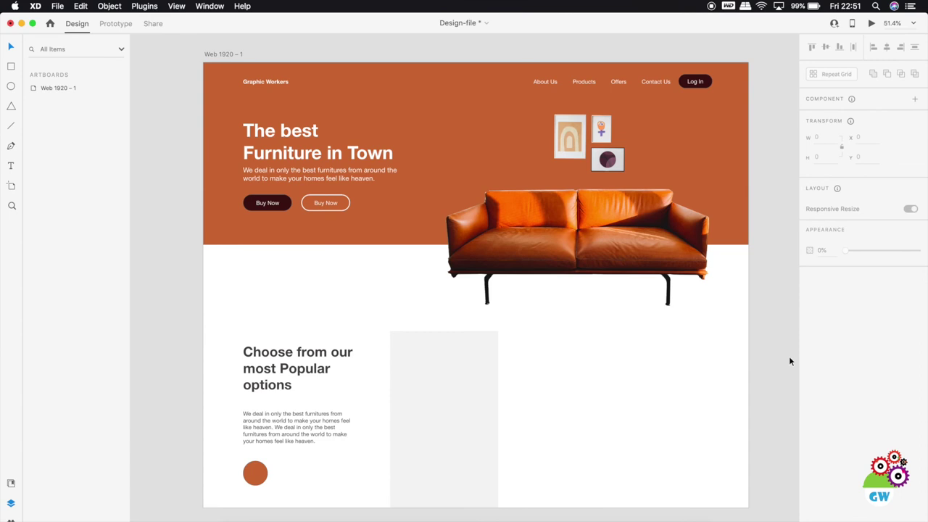
Step: Copy the section heading, layer the copy above the grey card, and place it over the card's lower part at X 701, Y 1317
{"action": "key", "text": "super+Tab"}
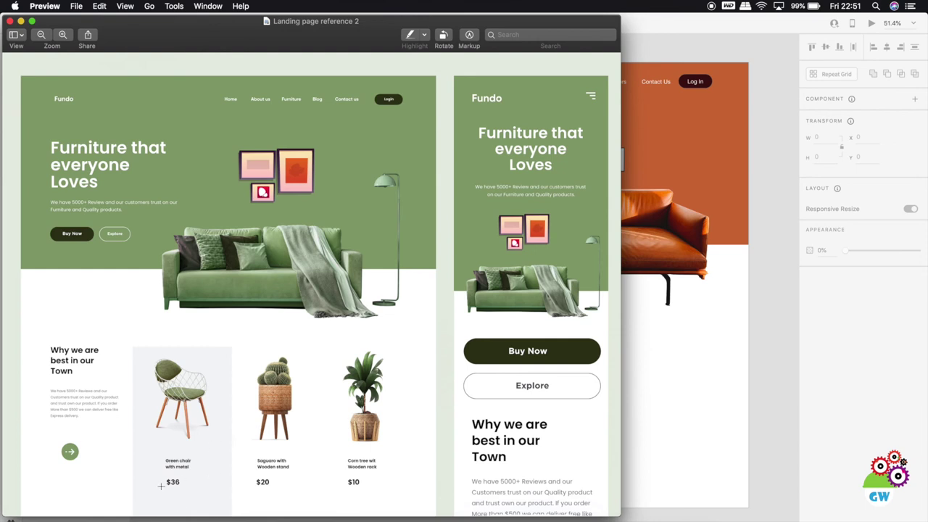
{"action": "left_click", "coordinate": [763, 319]}
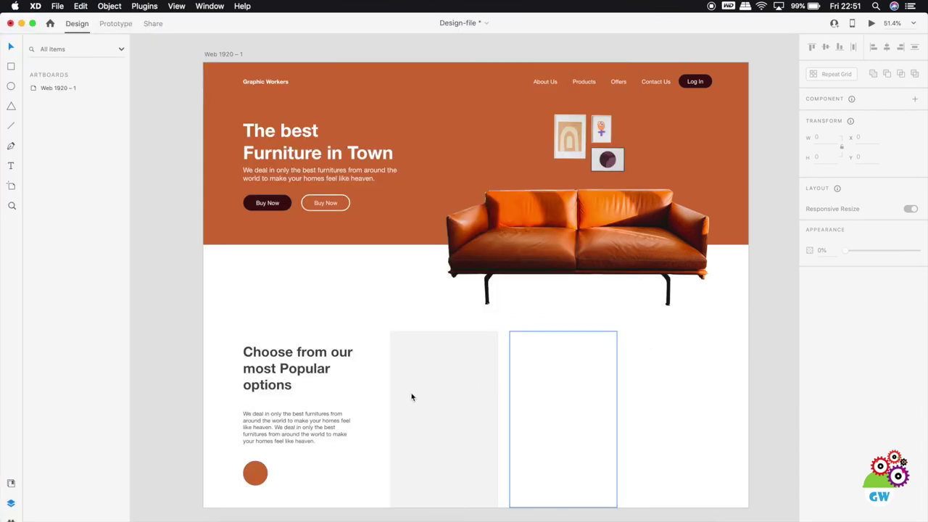
{"action": "left_click", "coordinate": [314, 369]}
{"action": "key", "text": "super+c"}
{"action": "key", "text": "super+v"}
{"action": "mouse_move", "coordinate": [311, 369]}
{"action": "left_mouse_down"}
{"action": "mouse_move", "coordinate": [392, 394]}
{"action": "mouse_move", "coordinate": [449, 454]}
{"action": "left_mouse_up"}
{"action": "left_click_drag", "start_coordinate": [60, 260], "coordinate": [58, 115]}
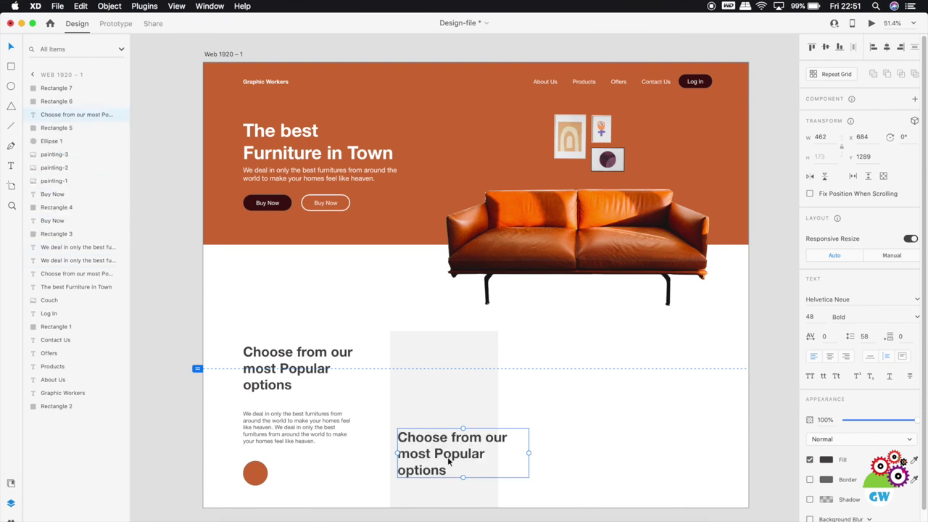
{"action": "left_click_drag", "start_coordinate": [445, 457], "coordinate": [451, 465]}
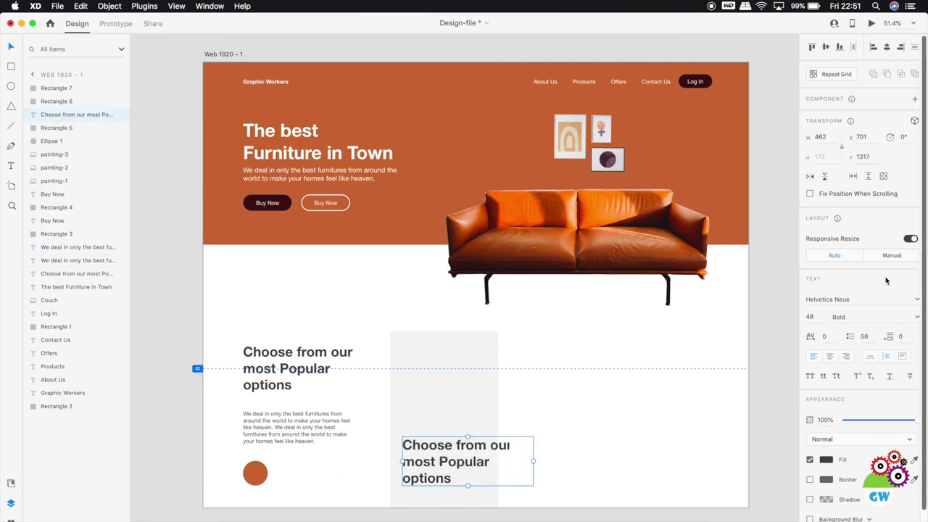
Step: Set the copied heading's font size to 24 and replace its text with "Chair 1"
{"action": "left_click", "coordinate": [817, 317]}
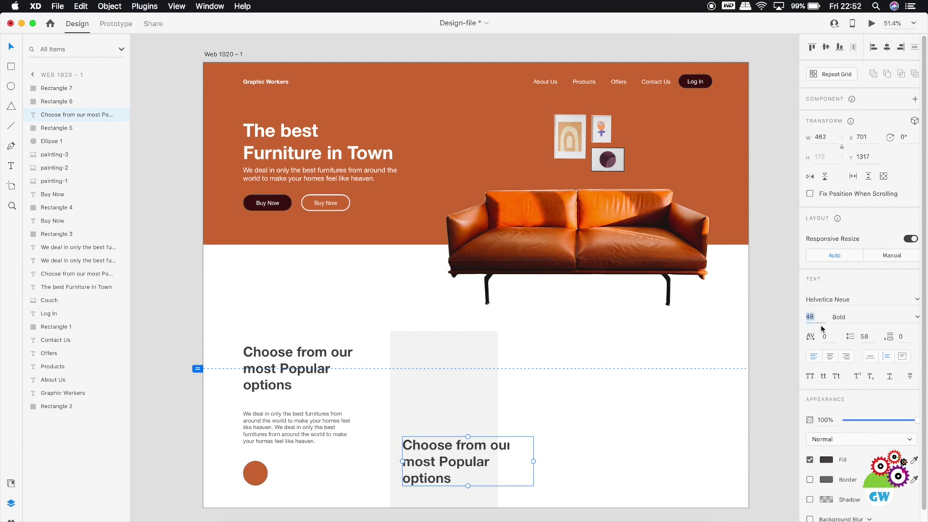
{"action": "key", "text": "Return"}
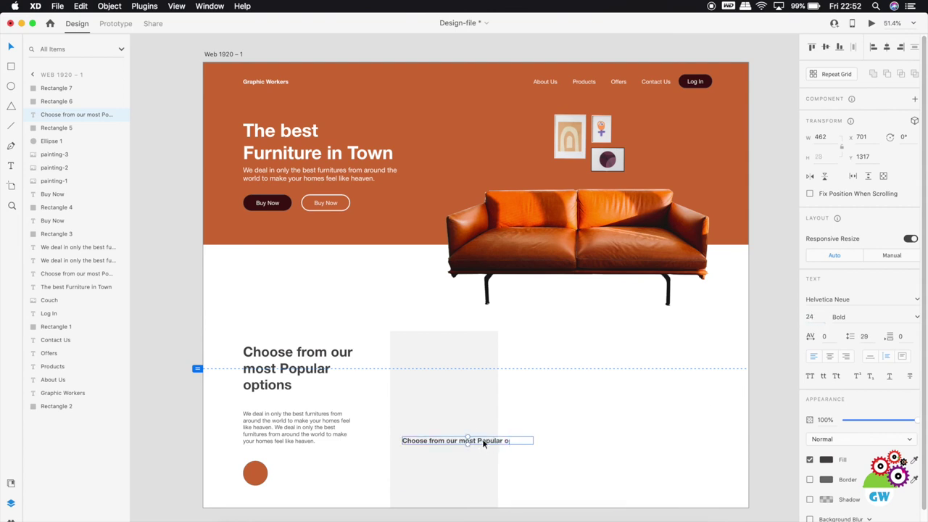
{"action": "double_click", "coordinate": [482, 441]}
{"action": "key", "text": "super+a"}
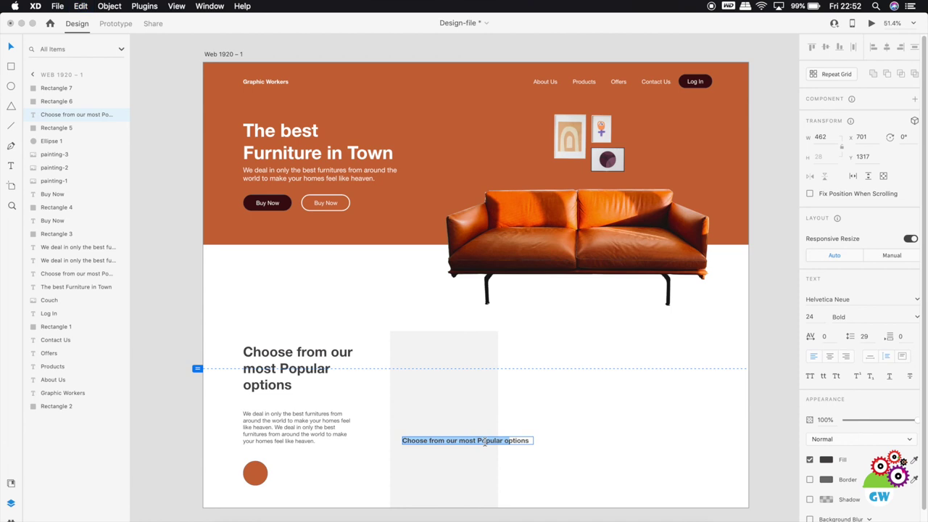
{"action": "type", "text": "Chair 1"}
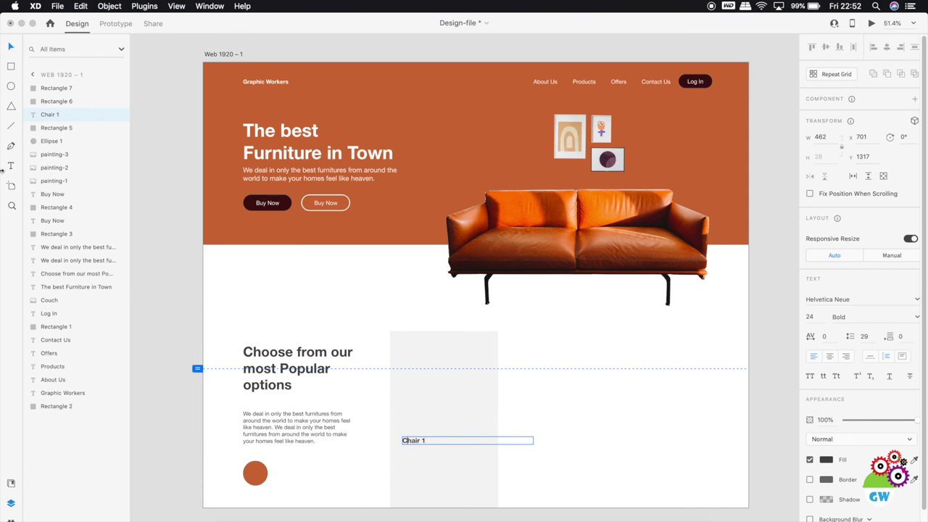
{"action": "left_click", "coordinate": [432, 440]}
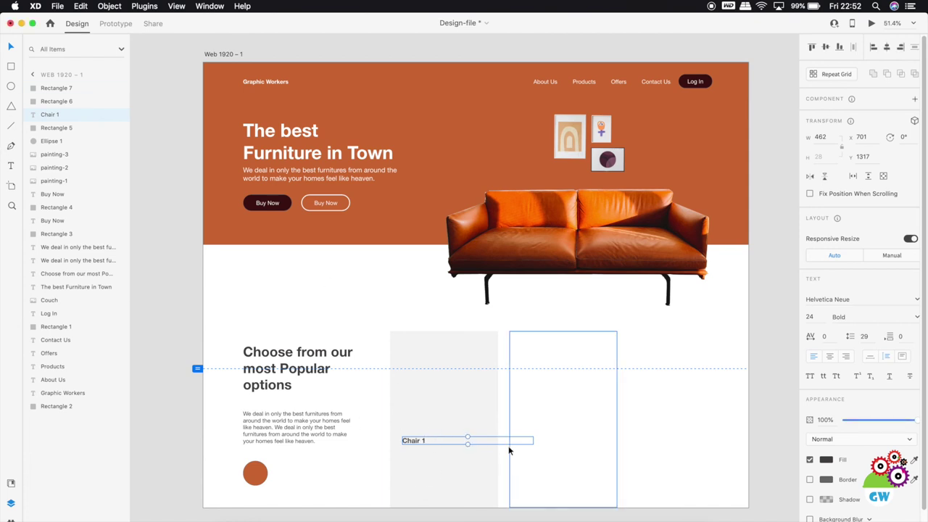
Step: Narrow the "Chair 1" text box to about 105 wide and move it inside the grey card to about X 764, Y 1356
{"action": "left_click_drag", "start_coordinate": [472, 445], "coordinate": [406, 454]}
{"action": "left_click_drag", "start_coordinate": [465, 450], "coordinate": [416, 451]}
{"action": "key", "text": "ctrl+z"}
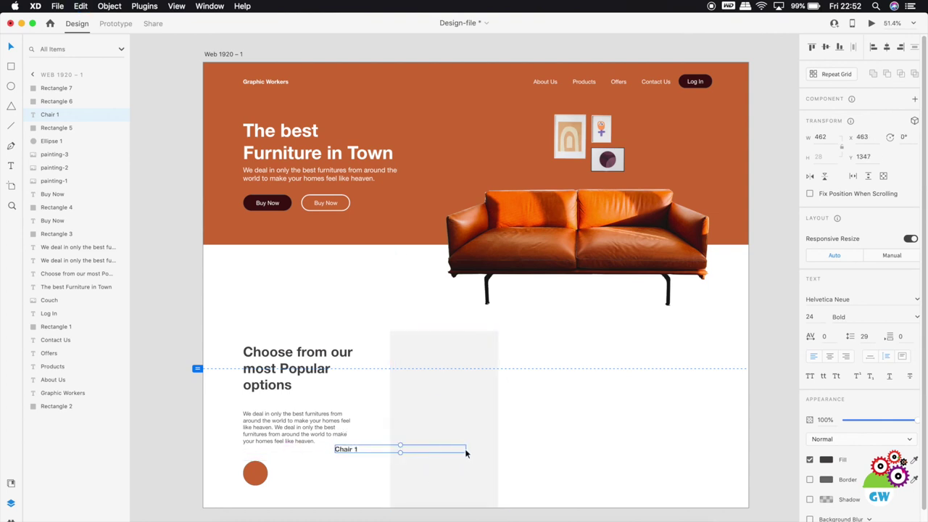
{"action": "scroll", "coordinate": [465, 454], "scroll_direction": "up", "scroll_amount": 5}
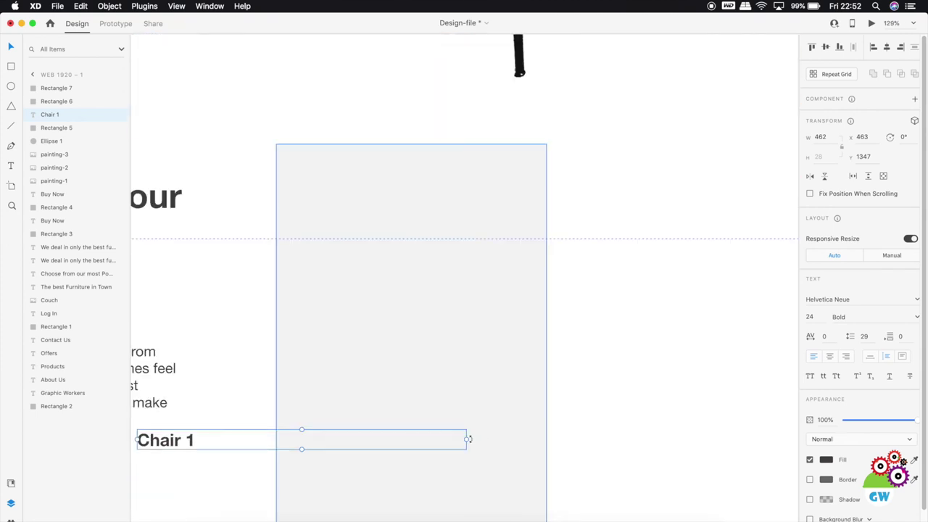
{"action": "left_click_drag", "start_coordinate": [468, 439], "coordinate": [211, 438]}
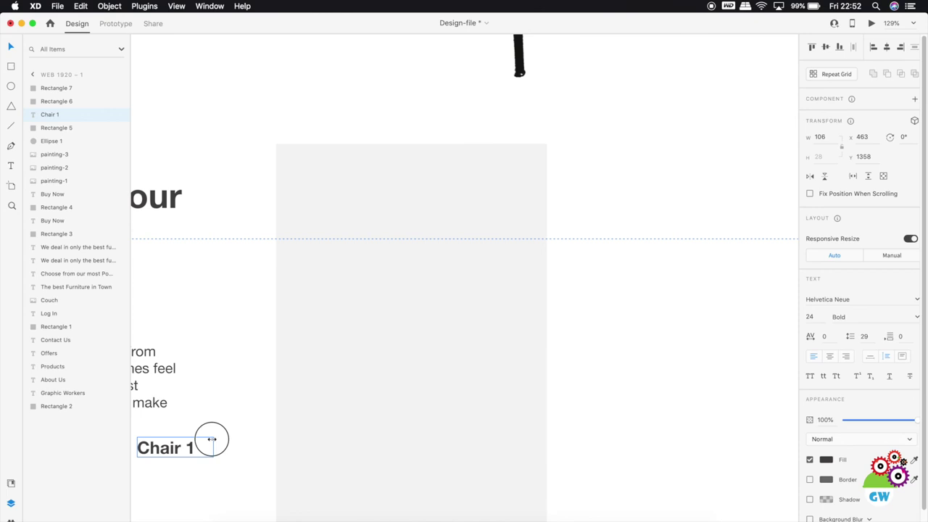
{"action": "key", "text": "super+z"}
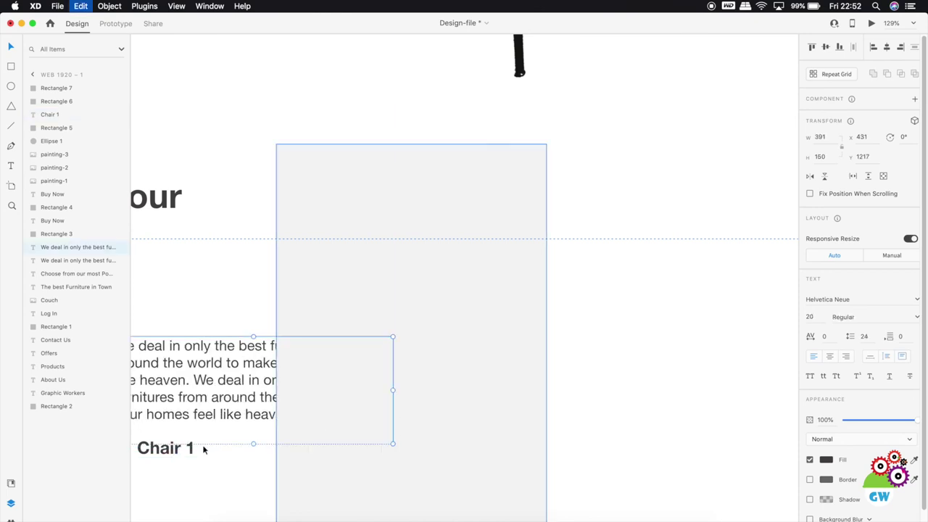
{"action": "key", "text": "super+shift+z"}
{"action": "left_click", "coordinate": [166, 443]}
{"action": "left_click_drag", "start_coordinate": [187, 447], "coordinate": [402, 448]}
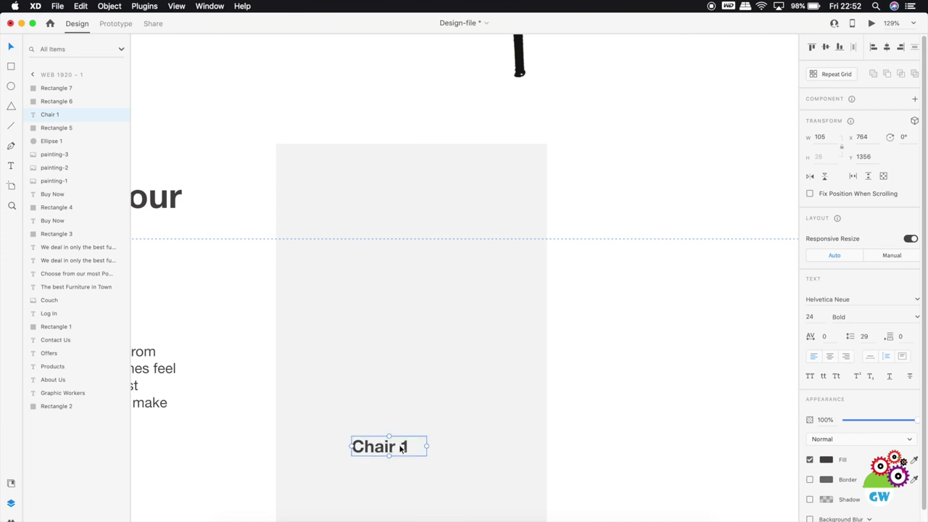
Step: Move the "Chair 1" label to about X 703 near the card's left edge and add a copy beneath at Y 1418 reading "$45"
{"action": "scroll", "coordinate": [399, 445], "scroll_direction": "down", "scroll_amount": 10}
{"action": "left_click_drag", "start_coordinate": [394, 445], "coordinate": [382, 464]}
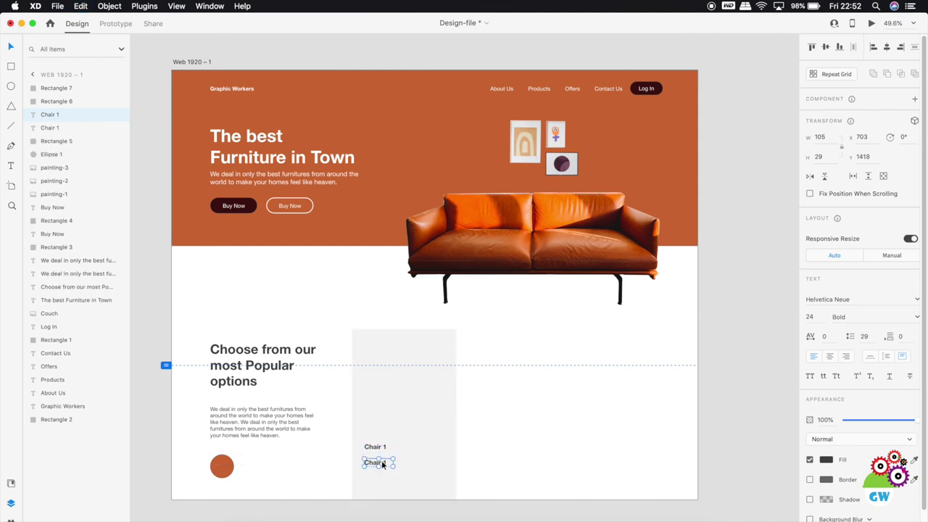
{"action": "double_click", "coordinate": [381, 464]}
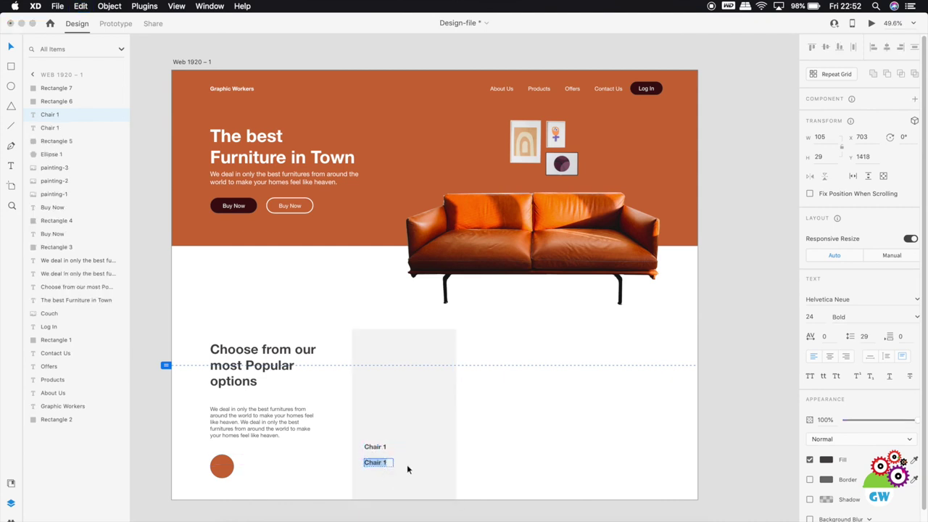
{"action": "type", "text": "$45"}
{"action": "key", "text": "Escape"}
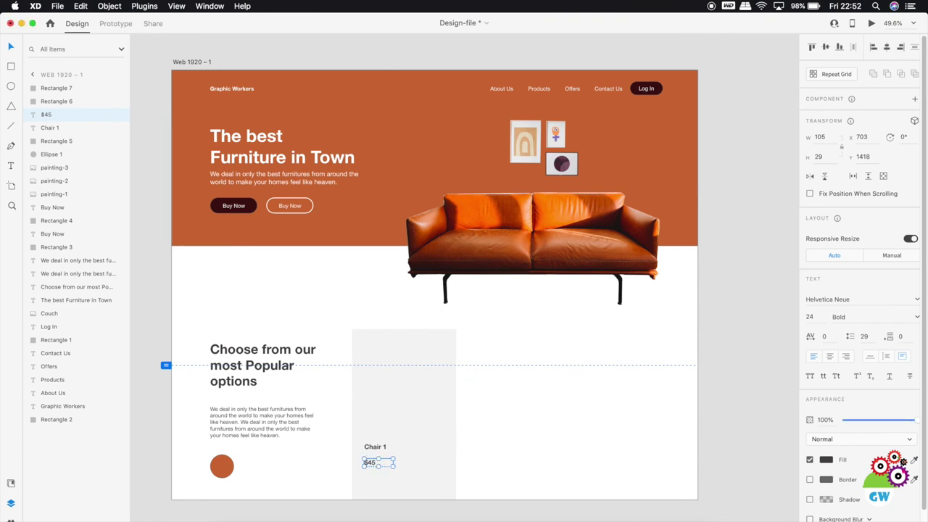
Step: Check the reference page, set the "$45" price's font size to 34, and expand its text box to fit the text
{"action": "left_click", "coordinate": [443, 513]}
{"action": "key", "text": "super+Tab"}
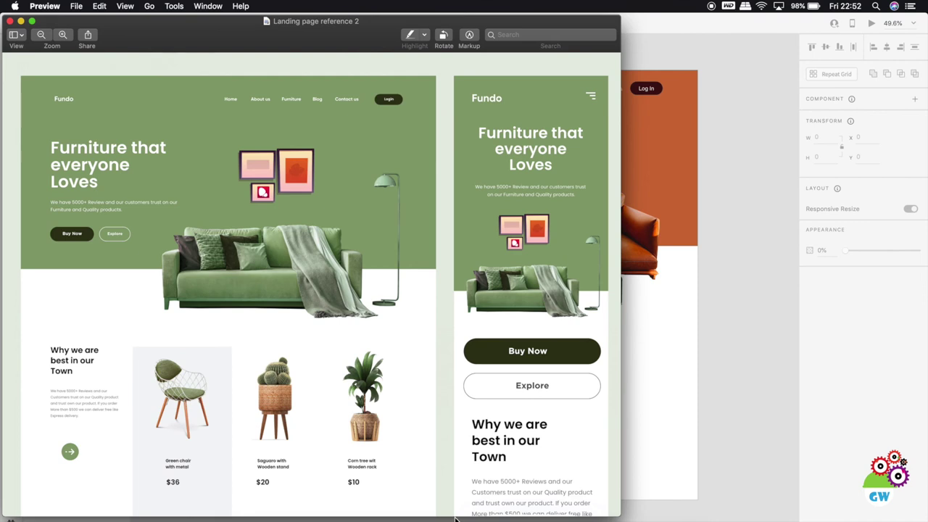
{"action": "key", "text": "super+Tab"}
{"action": "double_click", "coordinate": [371, 464]}
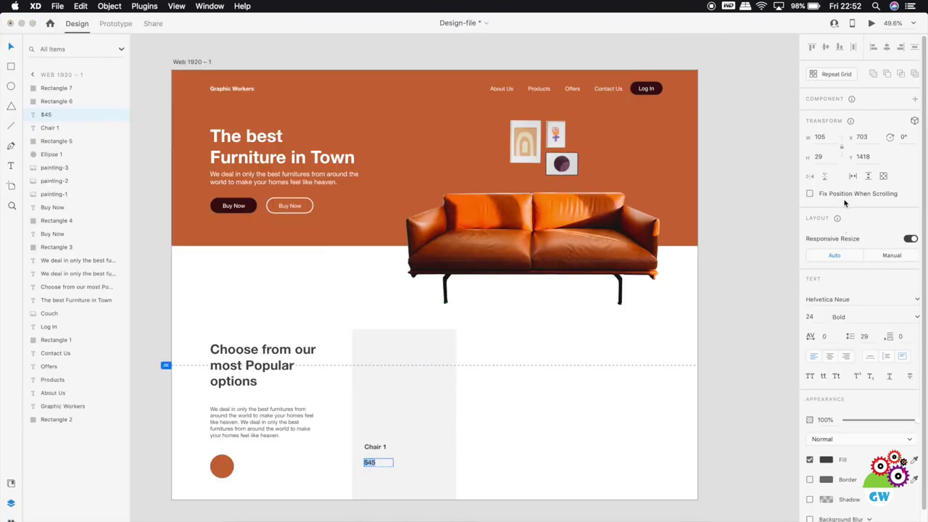
{"action": "left_click", "coordinate": [818, 317]}
{"action": "type", "text": "28"}
{"action": "key", "text": "Return"}
{"action": "left_click", "coordinate": [821, 320]}
{"action": "type", "text": "34"}
{"action": "key", "text": "Return"}
{"action": "key", "text": "Escape"}
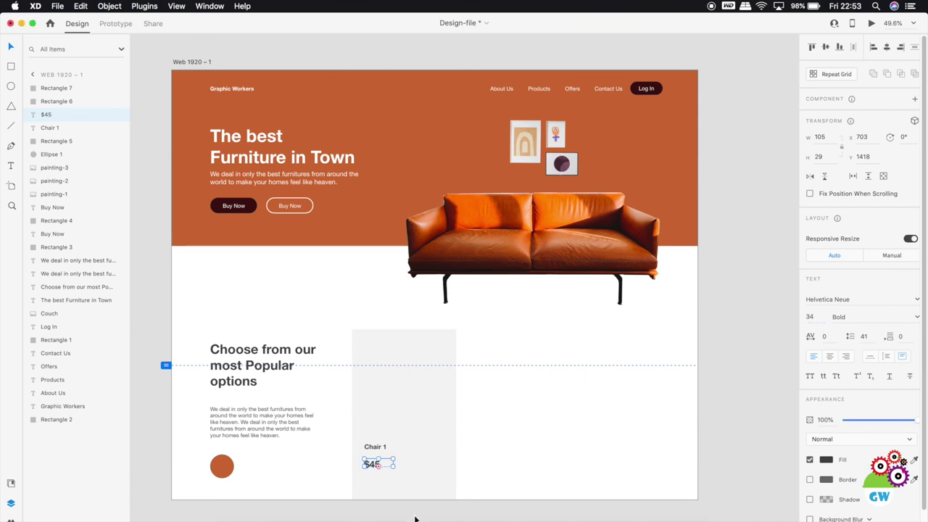
{"action": "left_click", "coordinate": [378, 468]}
{"action": "left_click", "coordinate": [383, 512]}
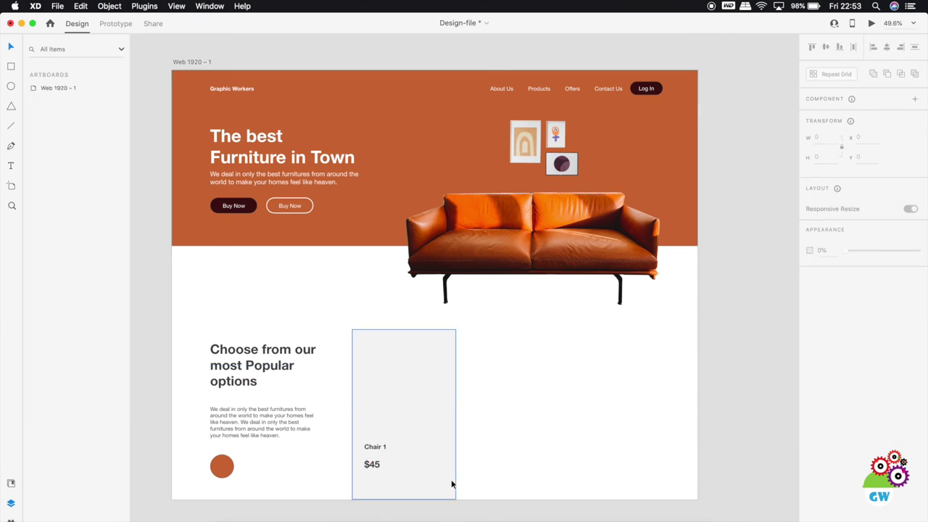
Step: Duplicate the "Chair 1" label and "$45" price onto the second card at X 1153, Y 1361, layering the copies above that card
{"action": "left_click", "coordinate": [375, 446]}
{"action": "left_click", "coordinate": [372, 465], "text": "shift"}
{"action": "key", "text": "super+d"}
{"action": "left_click_drag", "start_coordinate": [380, 447], "coordinate": [503, 447]}
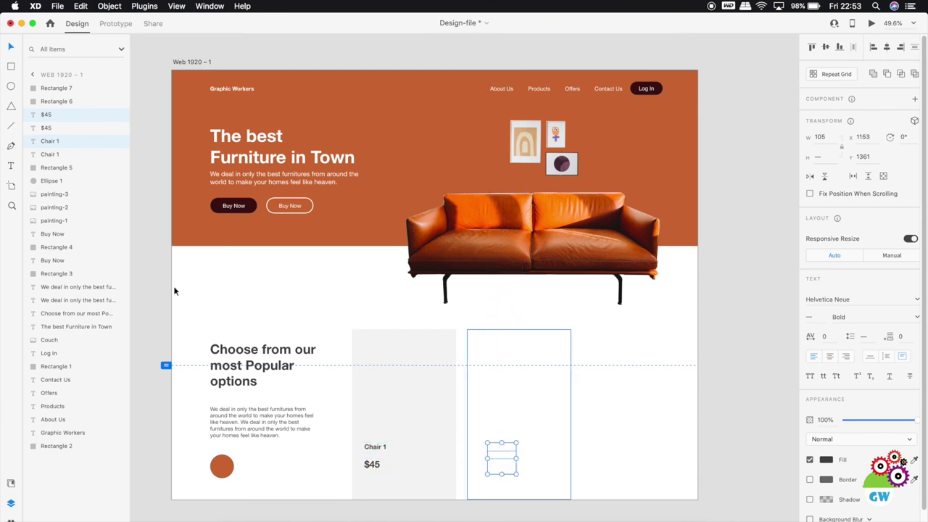
{"action": "left_click_drag", "start_coordinate": [73, 118], "coordinate": [58, 95]}
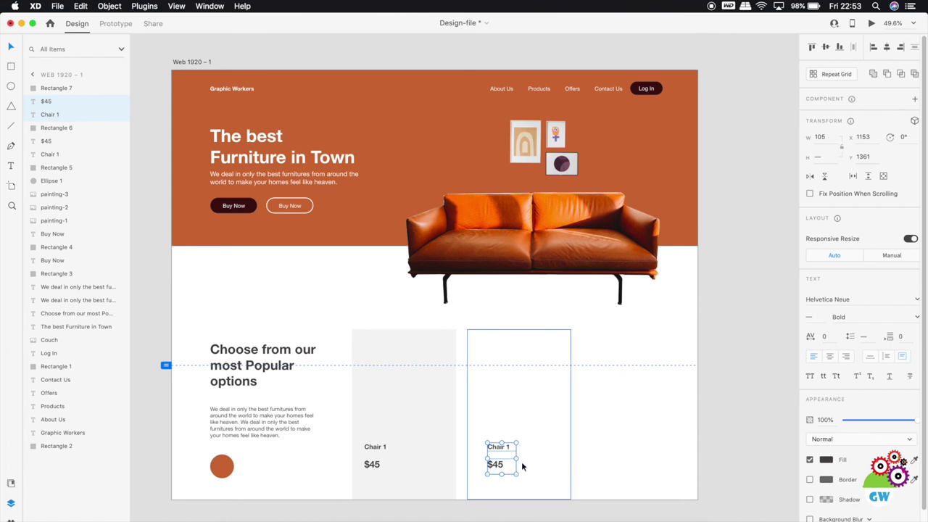
Step: Place another copy of the label and price on the third card, layered above its rectangle
{"action": "left_click_drag", "start_coordinate": [497, 464], "coordinate": [652, 469]}
{"action": "left_click_drag", "start_coordinate": [52, 101], "coordinate": [60, 88]}
{"action": "left_click_drag", "start_coordinate": [651, 467], "coordinate": [618, 466]}
Step: Turn on the border for the two white product cards
{"action": "left_click", "coordinate": [636, 381]}
{"action": "left_click", "coordinate": [501, 389], "text": "shift"}
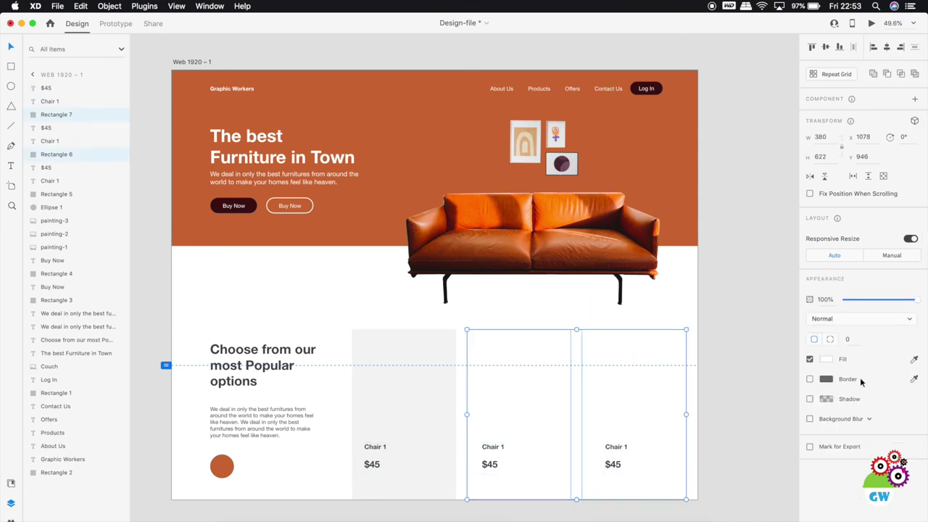
{"action": "left_click", "coordinate": [810, 379]}
{"action": "left_click", "coordinate": [735, 472]}
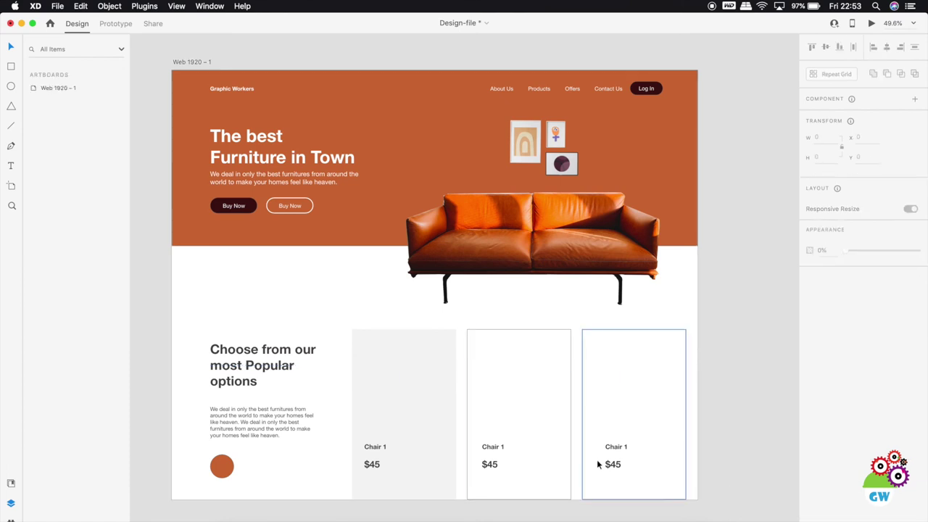
Step: Shift the third card's "Chair 1" label and "$45" price toward the card's left edge, to X 1568
{"action": "left_click", "coordinate": [616, 465]}
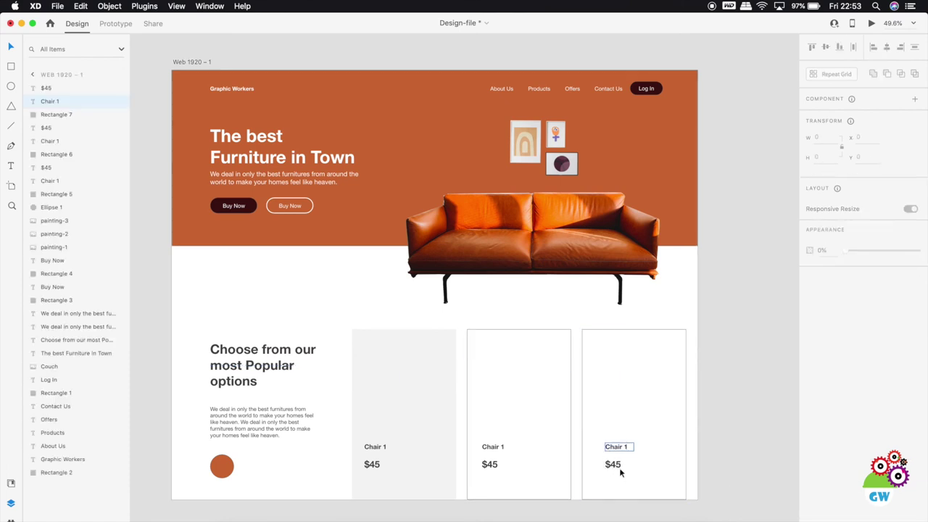
{"action": "left_click_drag", "start_coordinate": [617, 464], "coordinate": [609, 465]}
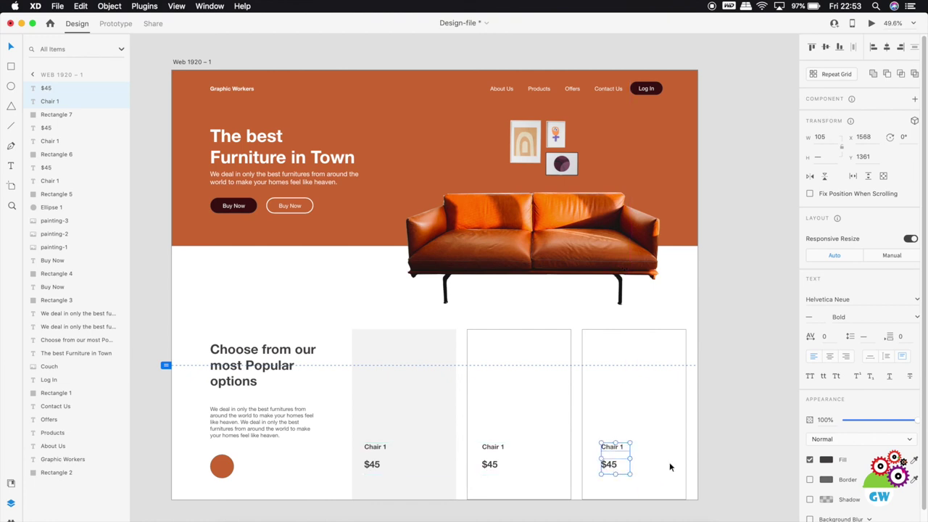
{"action": "left_click", "coordinate": [728, 431]}
{"action": "left_click", "coordinate": [671, 416]}
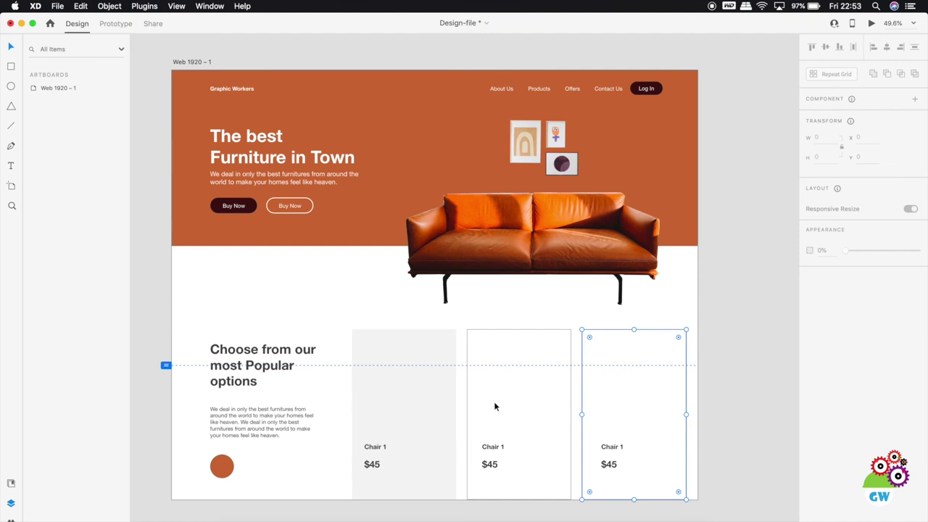
{"action": "left_click", "coordinate": [494, 401], "text": "shift"}
{"action": "left_click", "coordinate": [728, 407]}
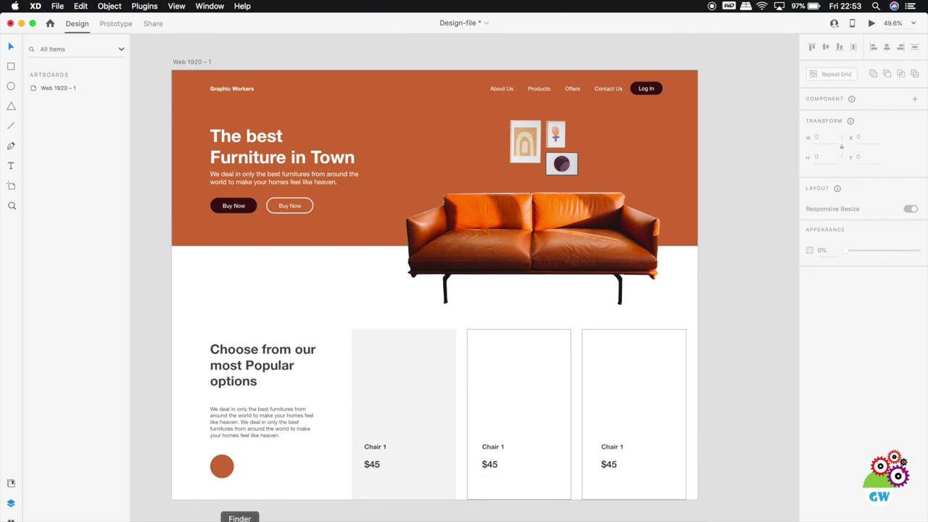
Step: Switch to Chrome, find the black chair photo among the open Pexels pages, and download it
{"action": "left_click", "coordinate": [278, 520]}
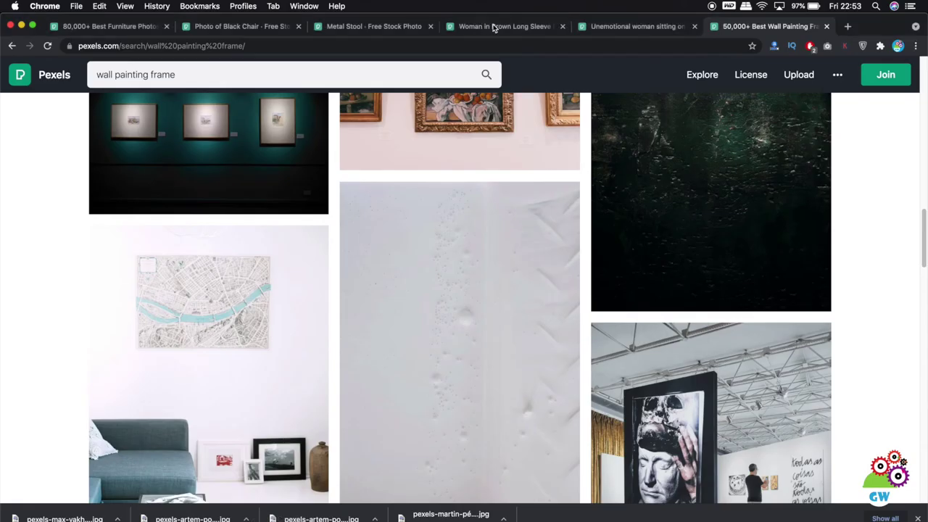
{"action": "left_click", "coordinate": [493, 27]}
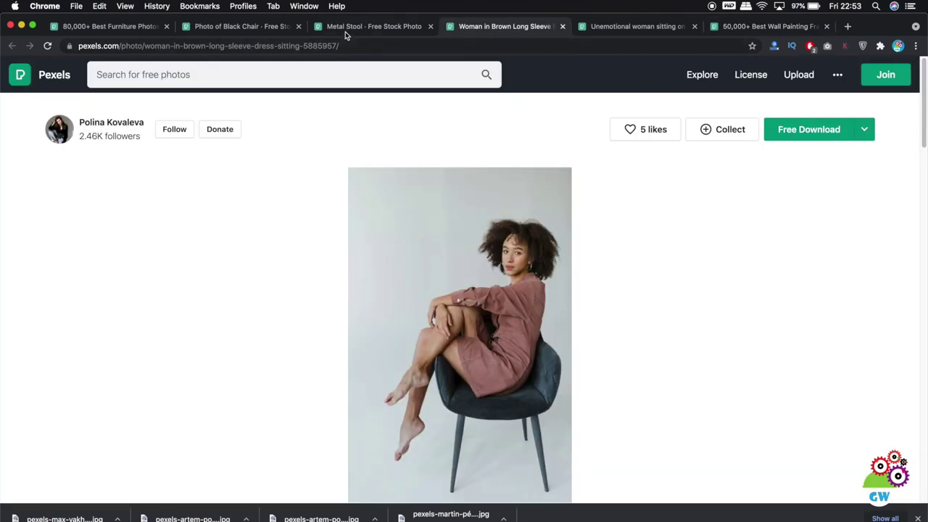
{"action": "left_click", "coordinate": [345, 32]}
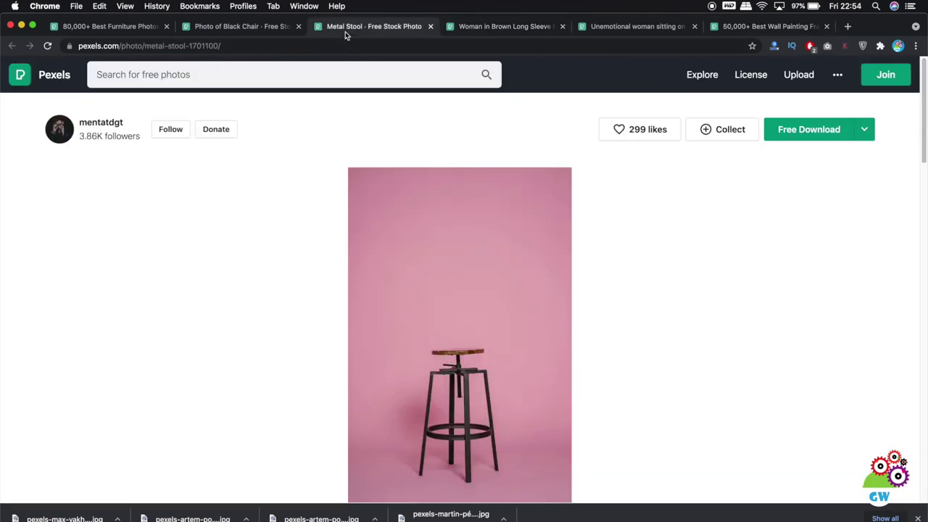
{"action": "left_click", "coordinate": [287, 29]}
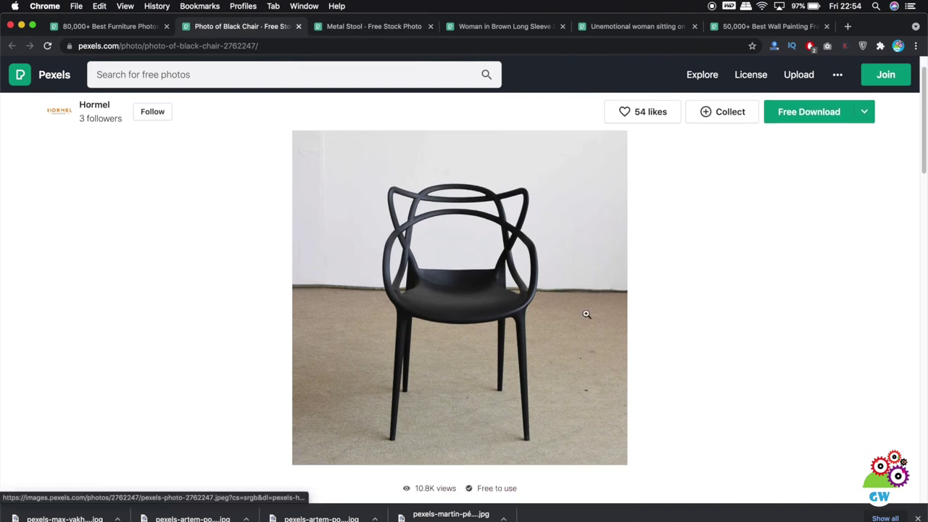
{"action": "left_click", "coordinate": [799, 116]}
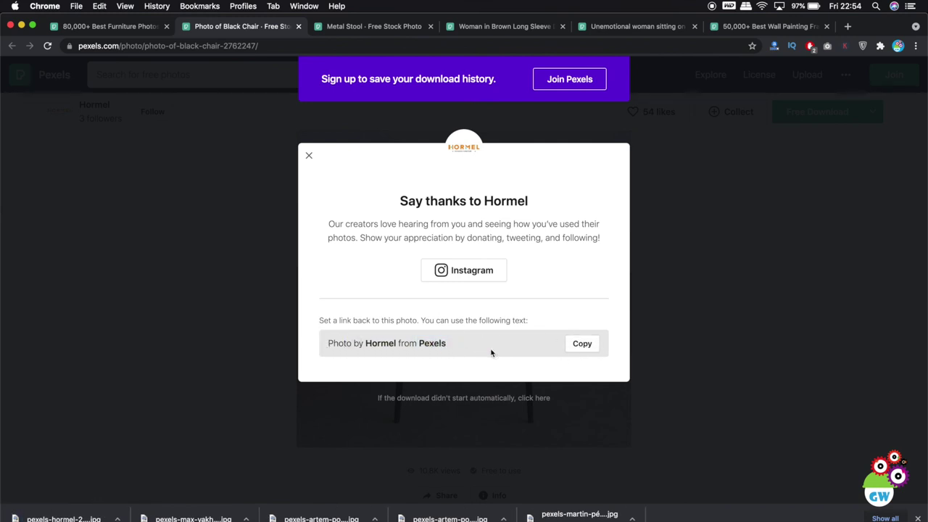
{"action": "left_click", "coordinate": [308, 157]}
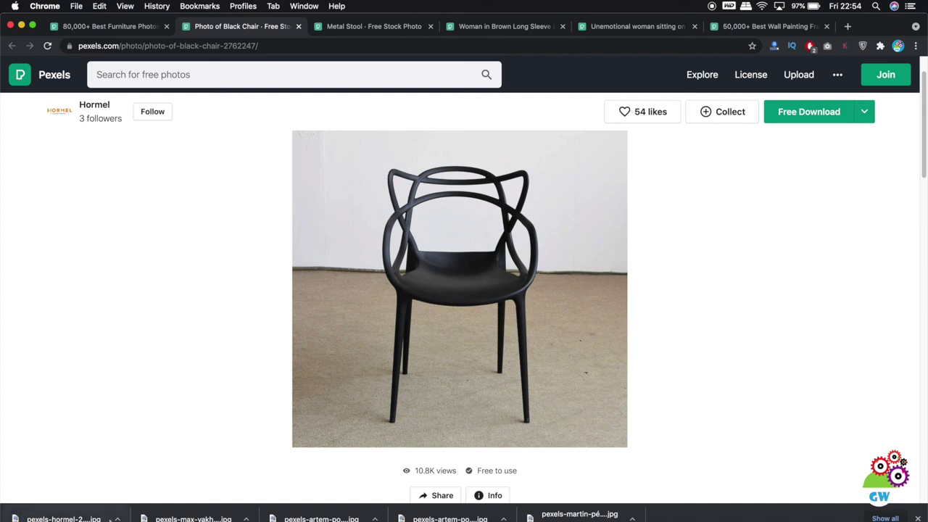
Step: Reveal the downloaded pexels-hormel-2762247.jpg in Finder and open it in Adobe Photoshop CC 2015
{"action": "left_click", "coordinate": [117, 518]}
{"action": "left_click", "coordinate": [141, 508]}
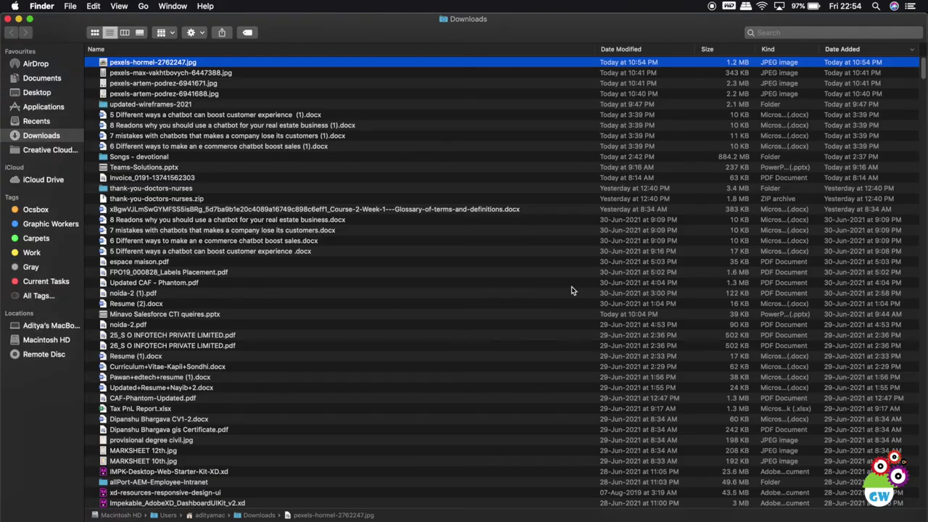
{"action": "left_click_drag", "start_coordinate": [163, 66], "coordinate": [188, 85]}
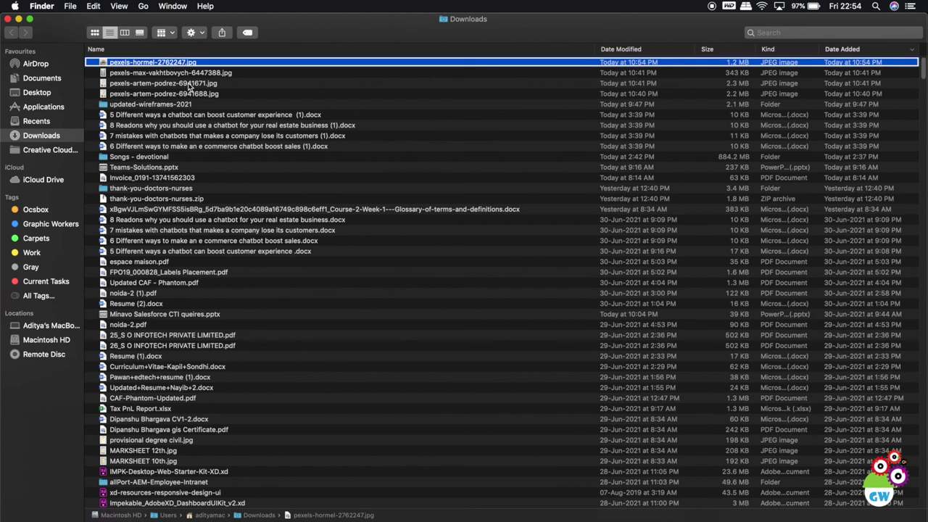
{"action": "right_click", "coordinate": [172, 64]}
{"action": "mouse_move", "coordinate": [284, 80]}
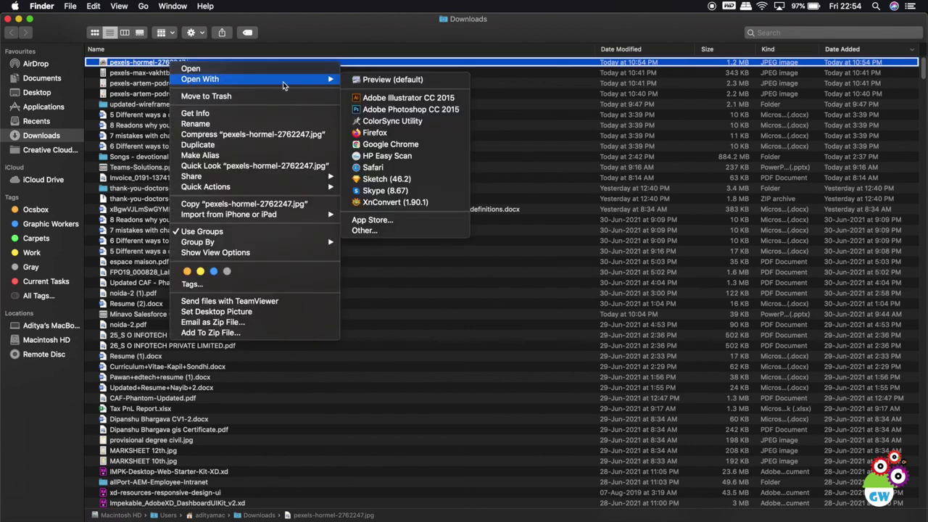
{"action": "left_click", "coordinate": [357, 109]}
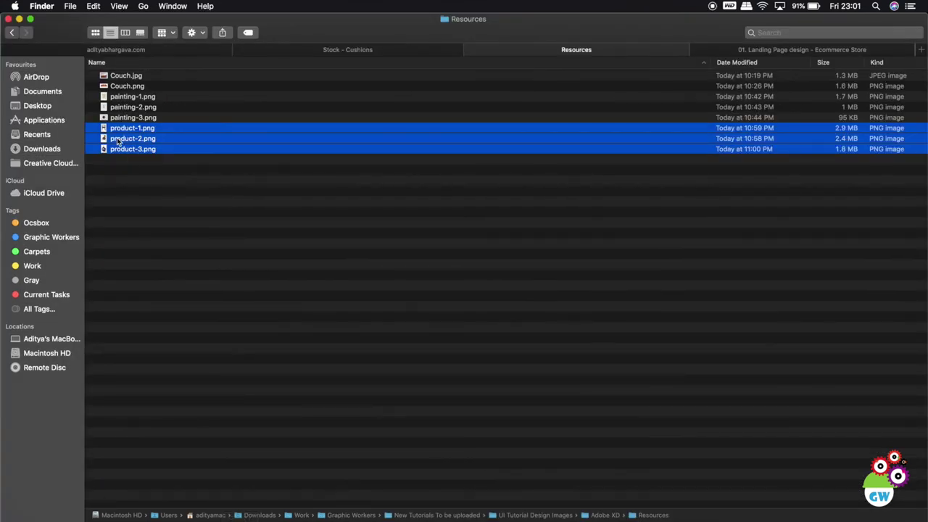
Step: Preview the cut-out images product-1.png, product-2.png and product-3.png from the Resources folder, then close the preview
{"action": "double_click", "coordinate": [117, 142]}
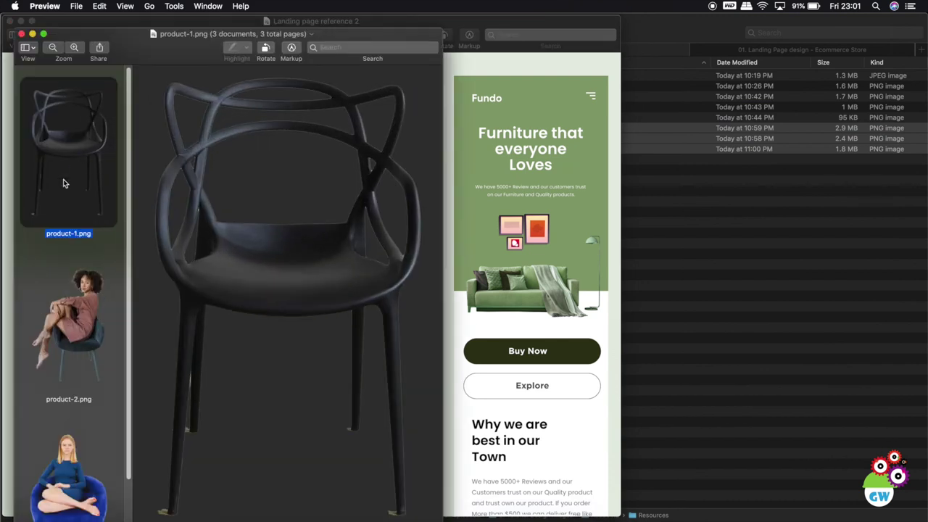
{"action": "key", "text": "Down"}
{"action": "key", "text": "Down"}
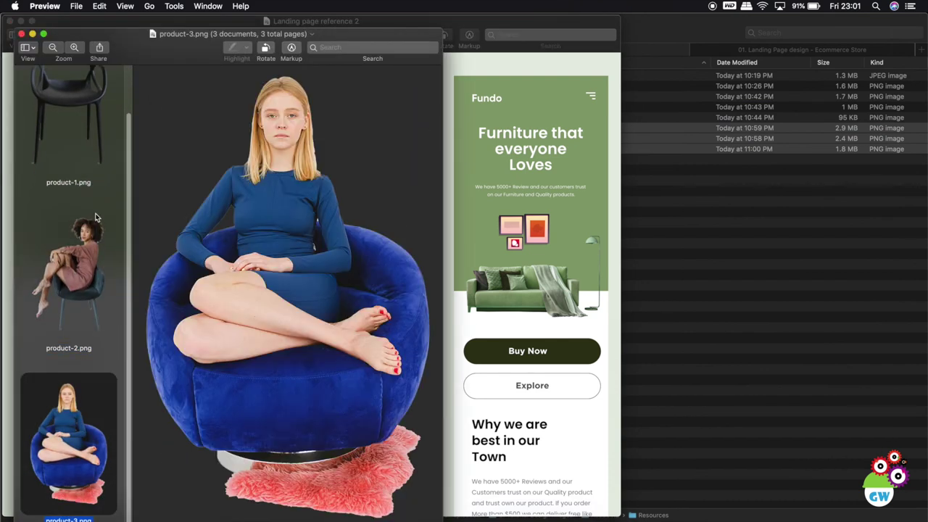
{"action": "left_click", "coordinate": [21, 34]}
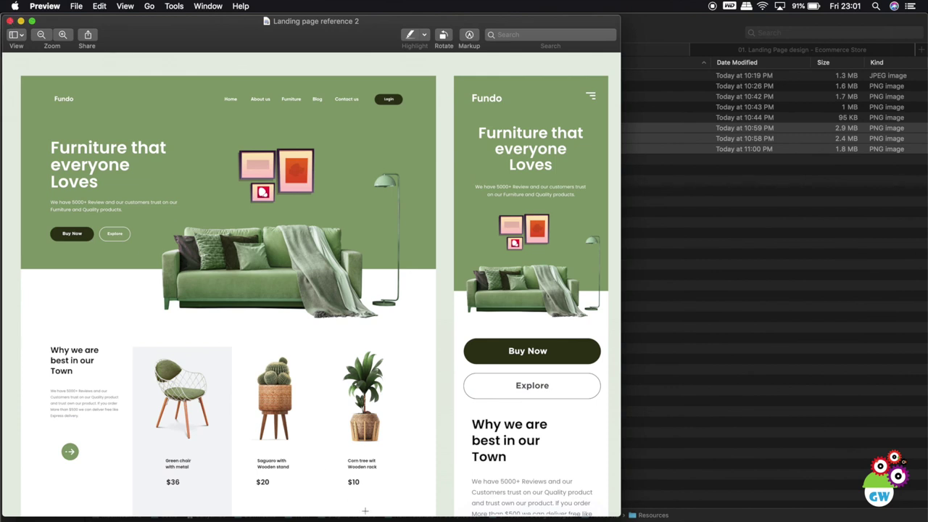
Step: Bring product-1.png from the Resources folder into the XD design, scale it down, and place it above the grey card's label
{"action": "left_click", "coordinate": [482, 520]}
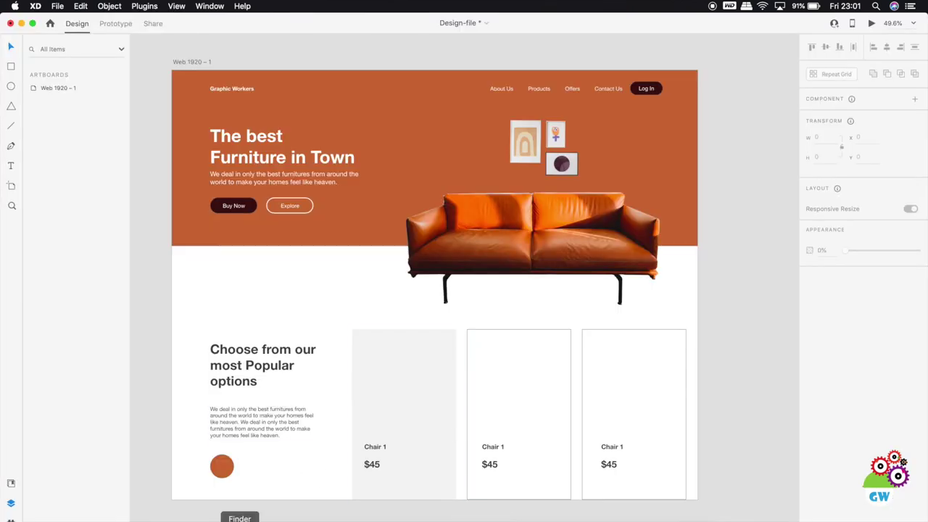
{"action": "left_click", "coordinate": [239, 520]}
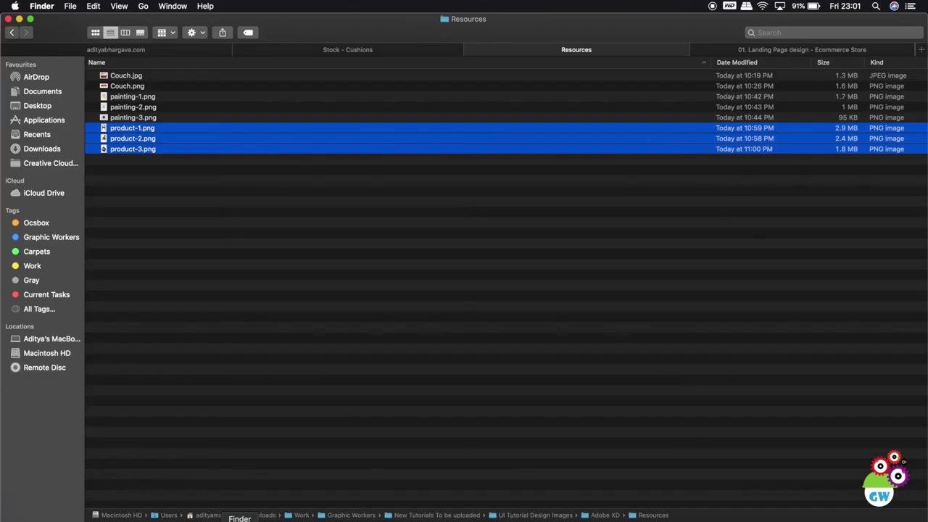
{"action": "left_click", "coordinate": [153, 174]}
{"action": "left_click_drag", "start_coordinate": [172, 132], "coordinate": [174, 149]}
{"action": "left_click", "coordinate": [132, 199]}
{"action": "left_click_drag", "start_coordinate": [128, 129], "coordinate": [461, 425]}
{"action": "left_click_drag", "start_coordinate": [457, 482], "coordinate": [297, 237]}
{"action": "left_click_drag", "start_coordinate": [496, 240], "coordinate": [425, 352]}
{"action": "left_click_drag", "start_coordinate": [415, 388], "coordinate": [418, 379]}
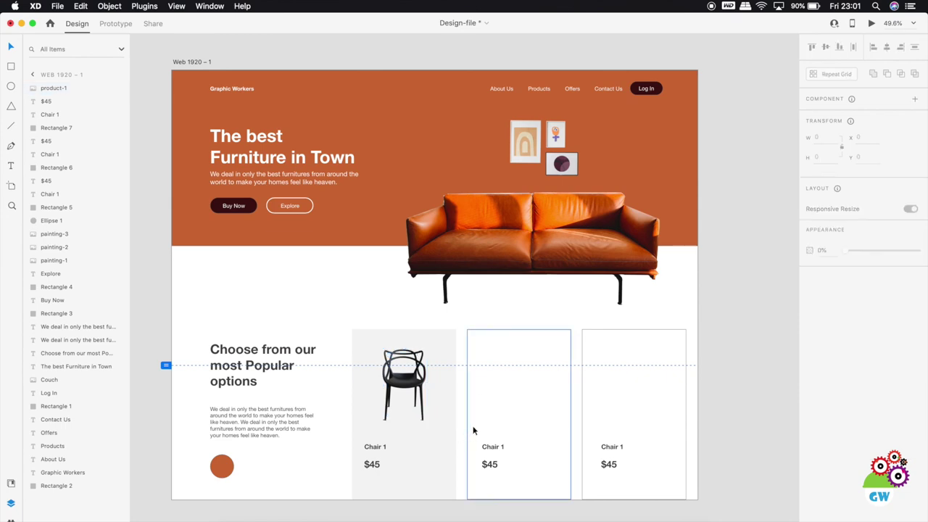
Step: Import product-2.png from the Resources folder, scale it down, and place it above the second card's label
{"action": "key", "text": "super+Tab"}
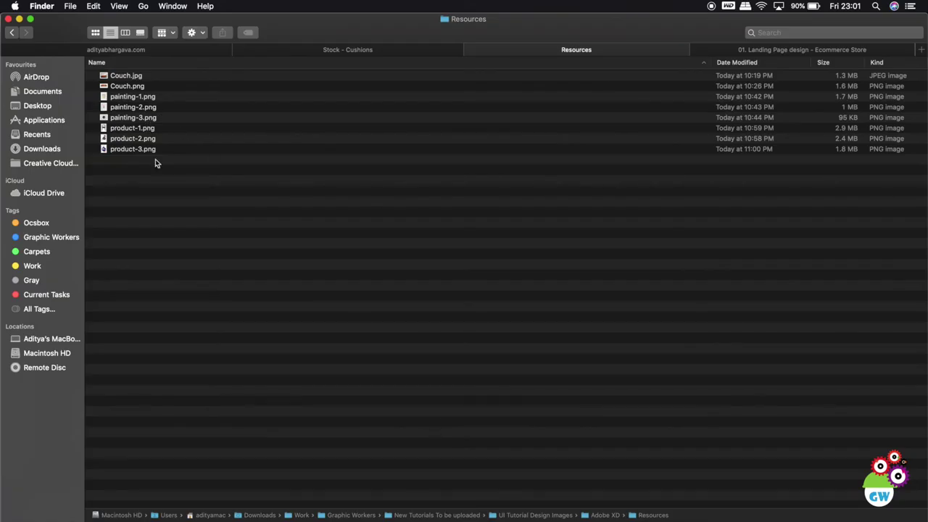
{"action": "left_click", "coordinate": [139, 139]}
{"action": "left_click_drag", "start_coordinate": [131, 145], "coordinate": [339, 201]}
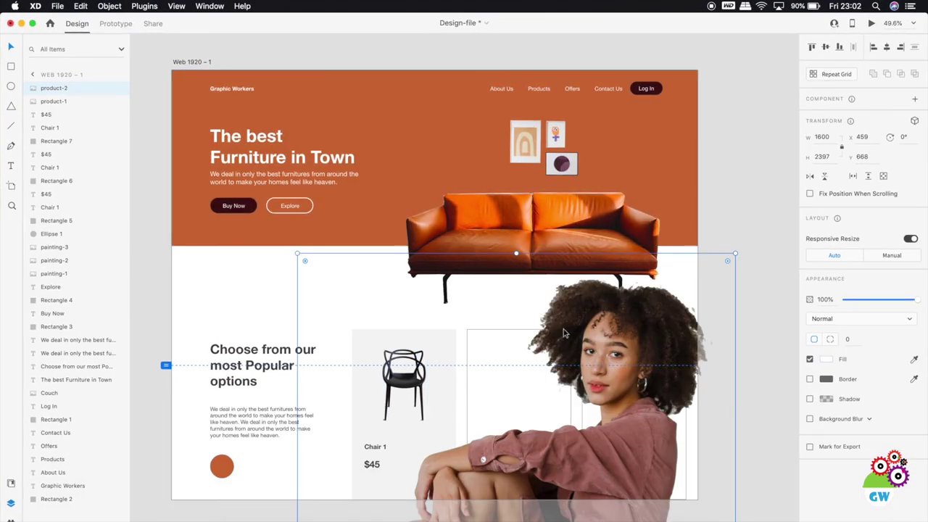
{"action": "left_click_drag", "start_coordinate": [564, 333], "coordinate": [359, 288]}
{"action": "left_click_drag", "start_coordinate": [323, 435], "coordinate": [520, 396]}
Step: Import product-3.png from the Resources folder, scale it down, and place it above the third card's label
{"action": "key", "text": "super+Tab"}
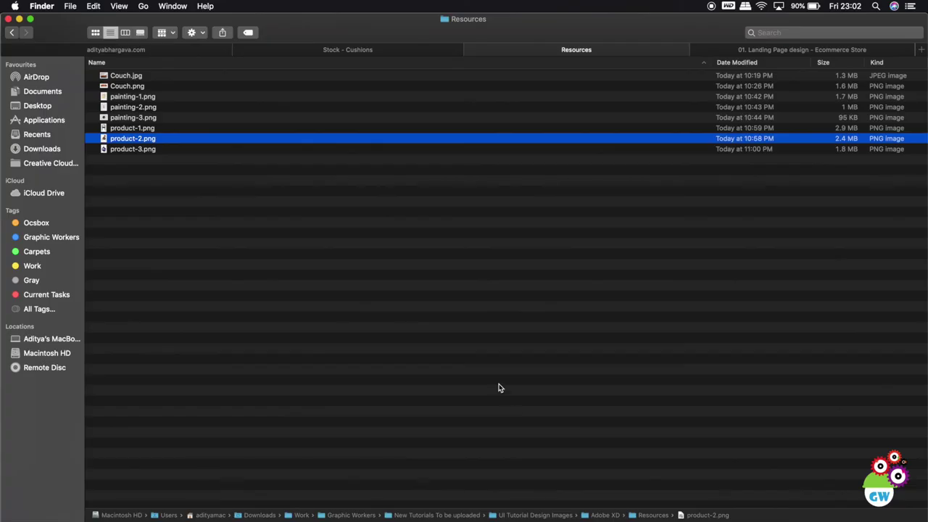
{"action": "left_click", "coordinate": [122, 150]}
{"action": "left_click_drag", "start_coordinate": [123, 151], "coordinate": [338, 299]}
{"action": "left_click_drag", "start_coordinate": [412, 348], "coordinate": [374, 234]}
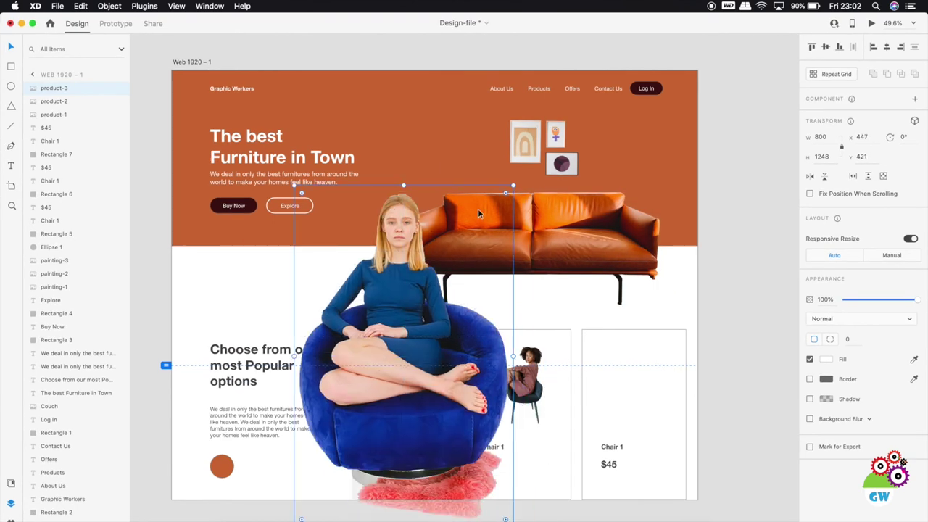
{"action": "left_click_drag", "start_coordinate": [510, 191], "coordinate": [428, 305]}
{"action": "left_click_drag", "start_coordinate": [411, 337], "coordinate": [641, 372]}
{"action": "left_click_drag", "start_coordinate": [664, 439], "coordinate": [649, 388]}
Step: Try removing the border from the two white product cards
{"action": "left_click", "coordinate": [633, 308]}
{"action": "left_click", "coordinate": [634, 333]}
{"action": "left_click", "coordinate": [558, 335], "text": "shift"}
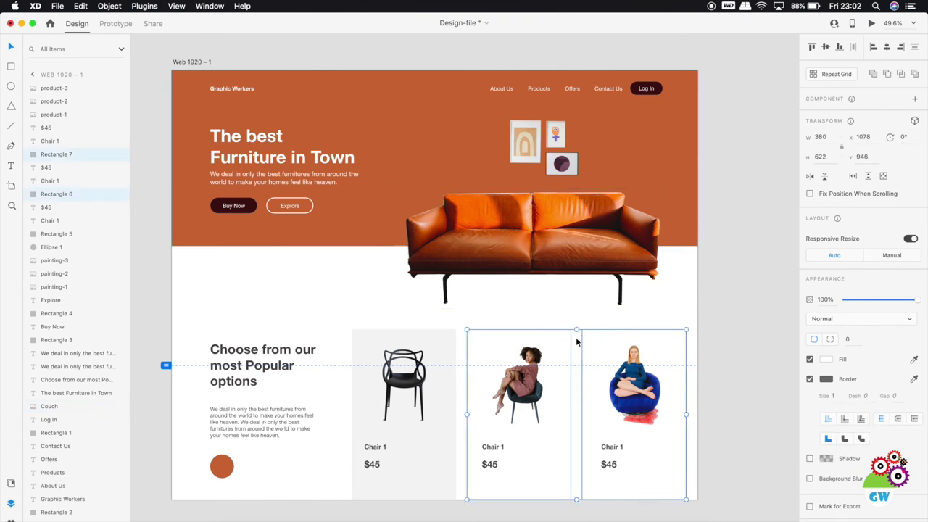
{"action": "left_click", "coordinate": [810, 379]}
{"action": "left_click", "coordinate": [704, 440]}
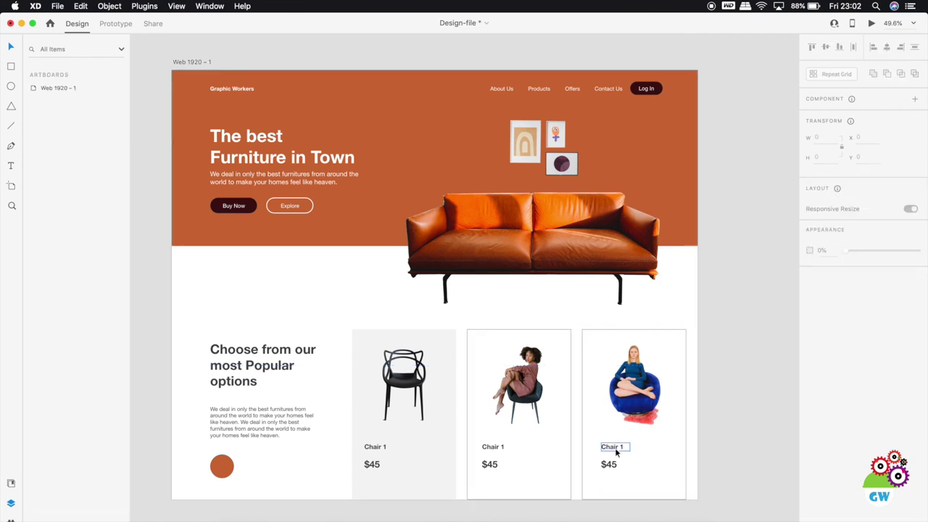
Step: Centre the third product card's Chair 1 label and $45 price horizontally within the card
{"action": "left_click", "coordinate": [613, 447]}
{"action": "left_click", "coordinate": [610, 464], "text": "shift"}
{"action": "left_click", "coordinate": [682, 481], "text": "shift"}
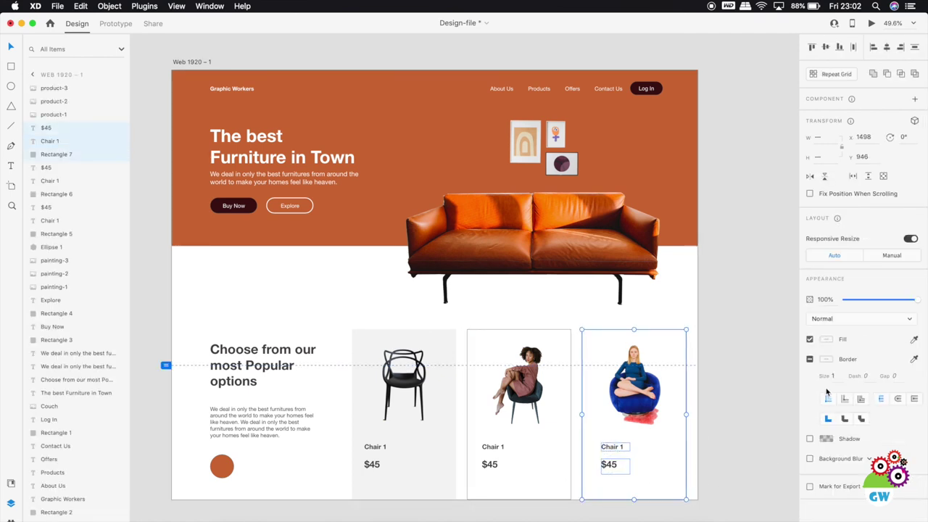
{"action": "left_click", "coordinate": [886, 47]}
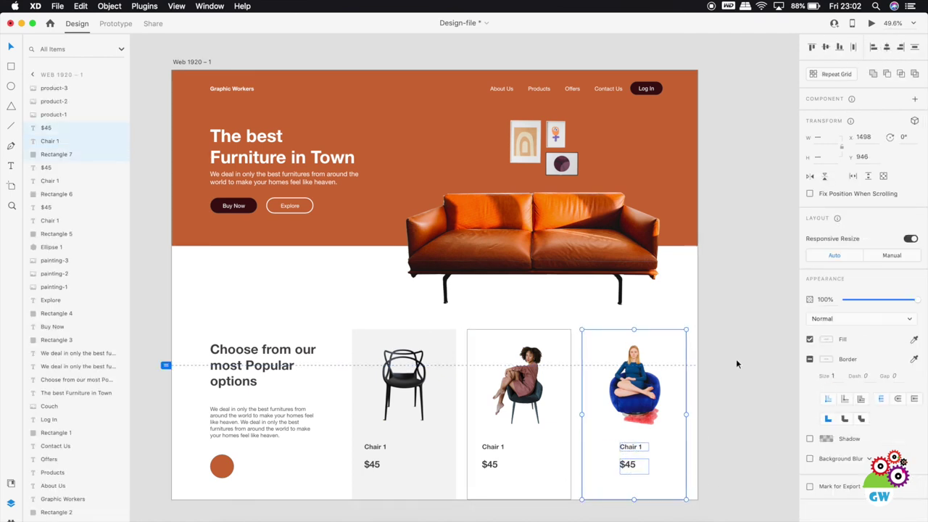
Step: Centre the second product card's name and price horizontally on its white rectangle
{"action": "left_click", "coordinate": [486, 447]}
{"action": "left_click", "coordinate": [494, 465], "text": "shift"}
{"action": "left_click", "coordinate": [541, 475], "text": "shift"}
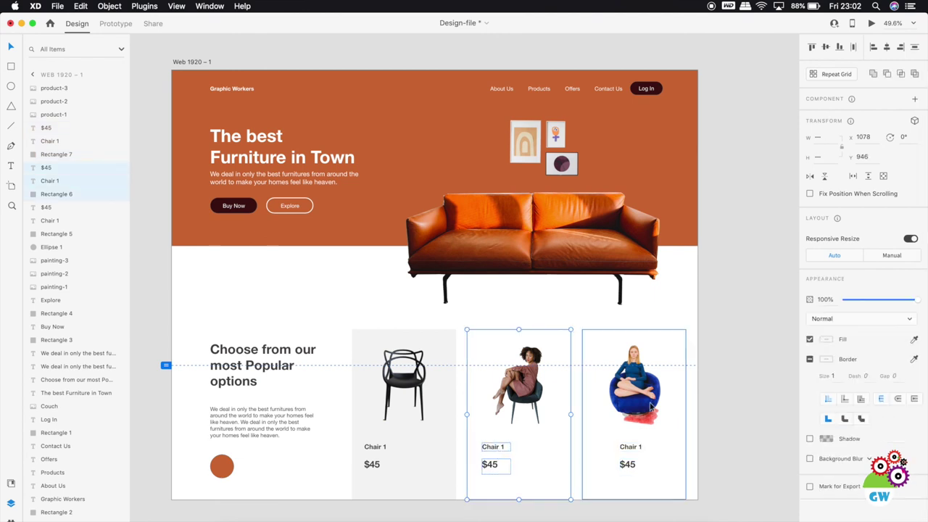
{"action": "left_click", "coordinate": [886, 47]}
Step: Align the grey card's name and price to the horizontal centre of the card
{"action": "left_click", "coordinate": [375, 447]}
{"action": "left_click", "coordinate": [377, 465], "text": "shift"}
{"action": "left_click", "coordinate": [435, 464], "text": "shift"}
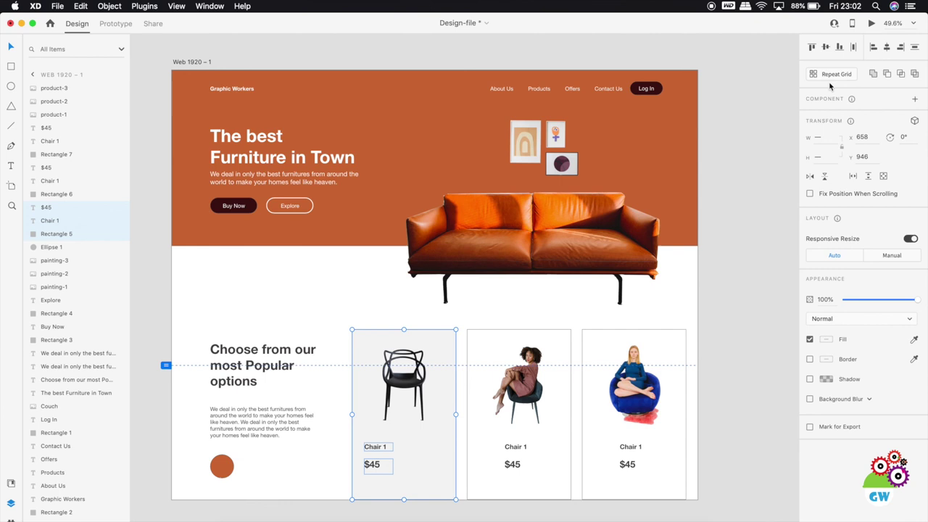
{"action": "left_click", "coordinate": [886, 47]}
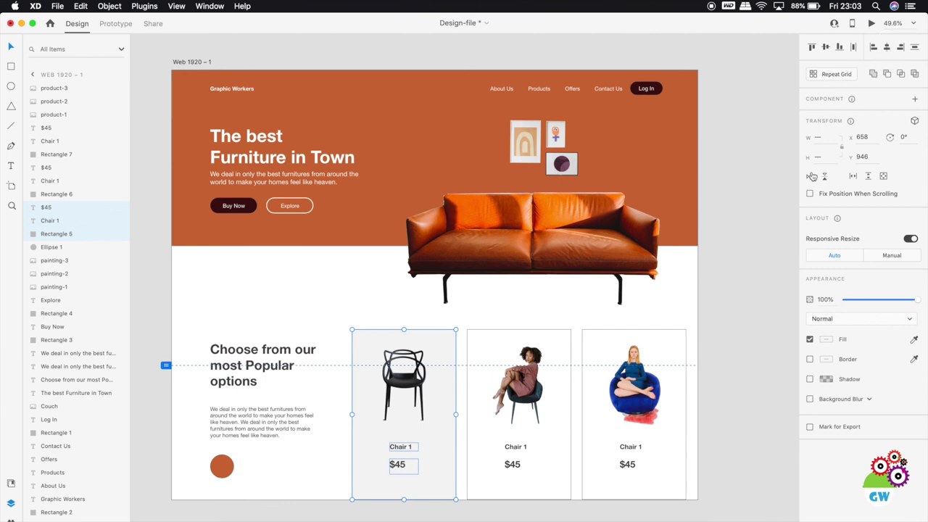
Step: Set the text alignment of the names and prices on all three product cards to centre
{"action": "left_click", "coordinate": [513, 448]}
{"action": "left_click", "coordinate": [622, 449]}
{"action": "left_click", "coordinate": [625, 465], "text": "shift"}
{"action": "left_click", "coordinate": [514, 448], "text": "shift"}
{"action": "left_click", "coordinate": [512, 464], "text": "shift"}
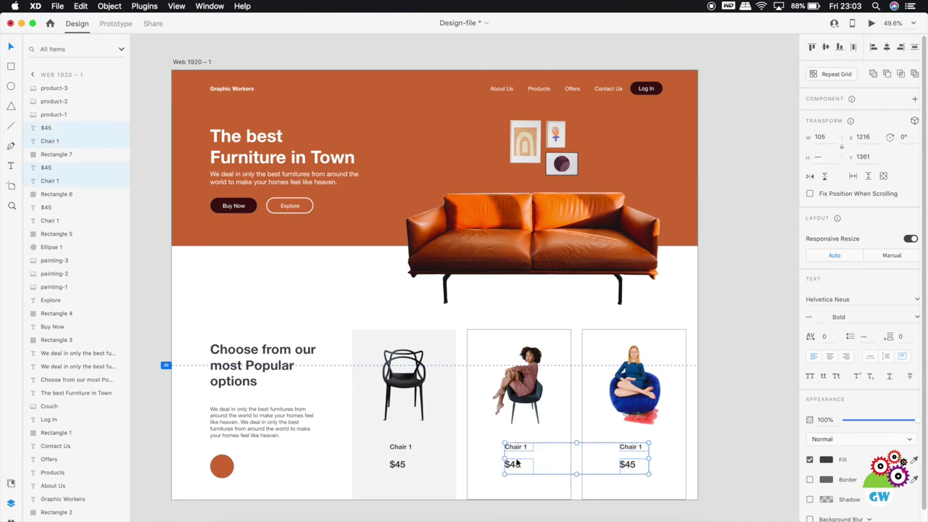
{"action": "left_click", "coordinate": [400, 447], "text": "shift"}
{"action": "left_click", "coordinate": [399, 464], "text": "shift"}
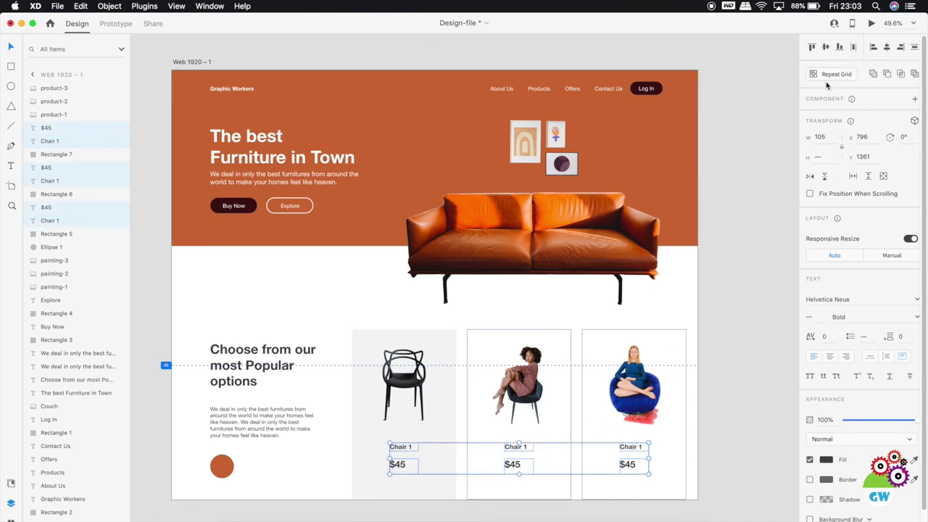
{"action": "left_click", "coordinate": [830, 357]}
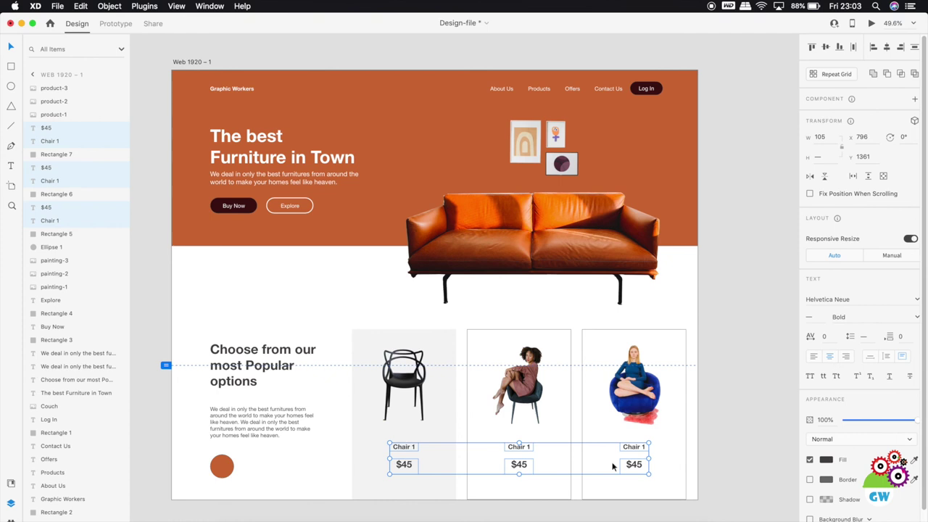
{"action": "left_click", "coordinate": [718, 475]}
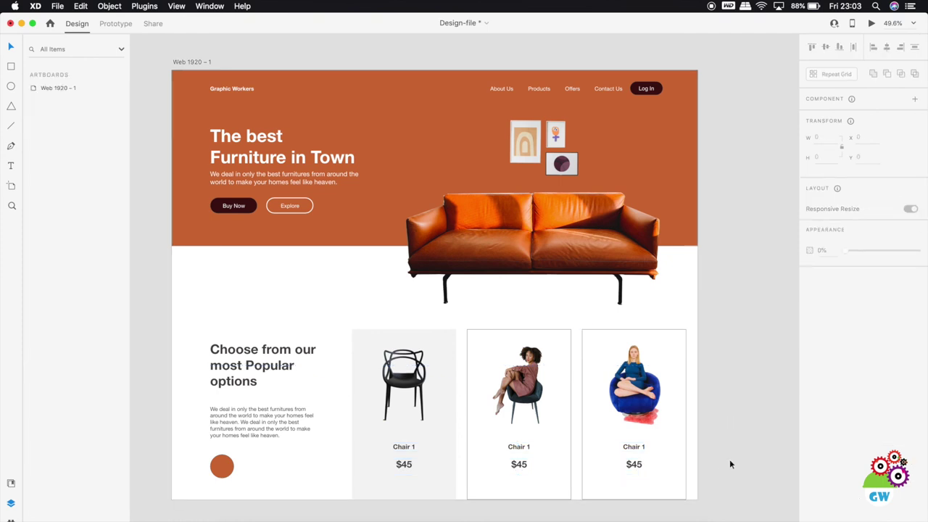
Step: Move the names and prices of all three cards down together so their top sits at Y 1396
{"action": "left_click_drag", "start_coordinate": [662, 440], "coordinate": [628, 472]}
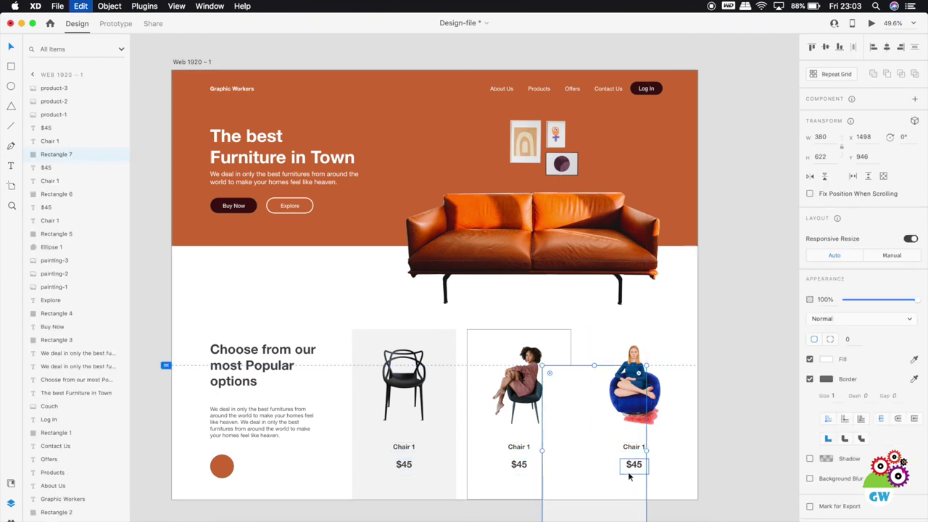
{"action": "key", "text": "ctrl+z"}
{"action": "left_click", "coordinate": [523, 466], "text": "shift"}
{"action": "left_click", "coordinate": [517, 447], "text": "shift"}
{"action": "left_click", "coordinate": [404, 464], "text": "shift"}
{"action": "left_click", "coordinate": [408, 446], "text": "shift"}
{"action": "left_click_drag", "start_coordinate": [409, 450], "coordinate": [408, 454]}
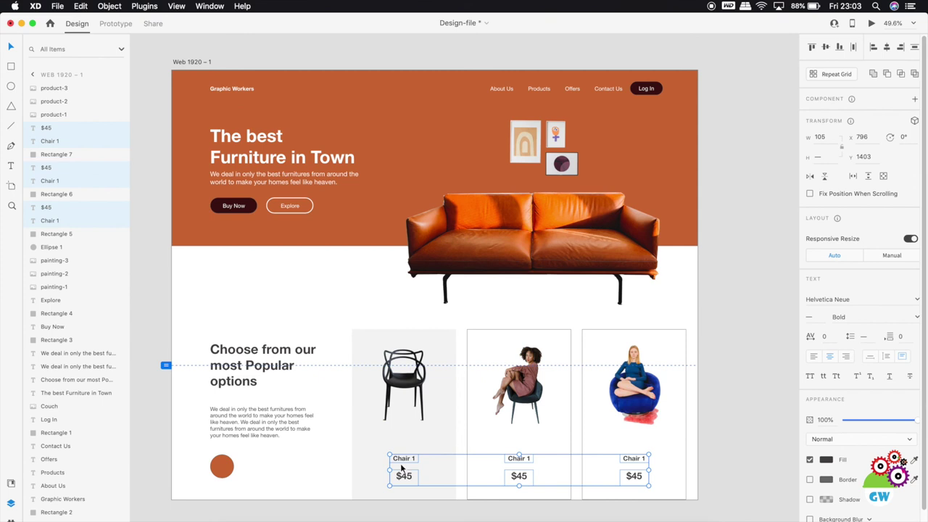
{"action": "key", "text": "Up"}
{"action": "key", "text": "Up"}
{"action": "key", "text": "Up"}
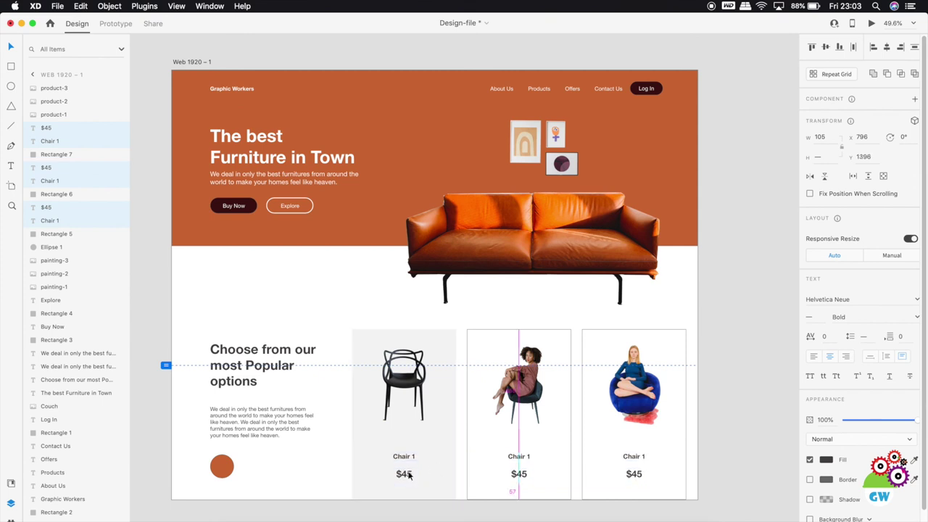
{"action": "left_click", "coordinate": [232, 471]}
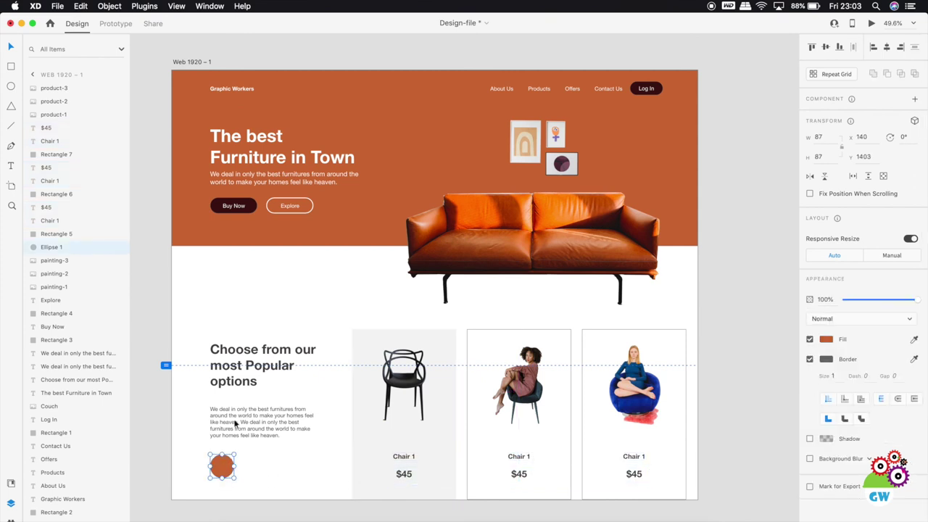
{"action": "left_click", "coordinate": [760, 420]}
Step: Remove the border from the two white product card rectangles
{"action": "left_click", "coordinate": [543, 334]}
{"action": "left_click", "coordinate": [631, 345], "text": "shift"}
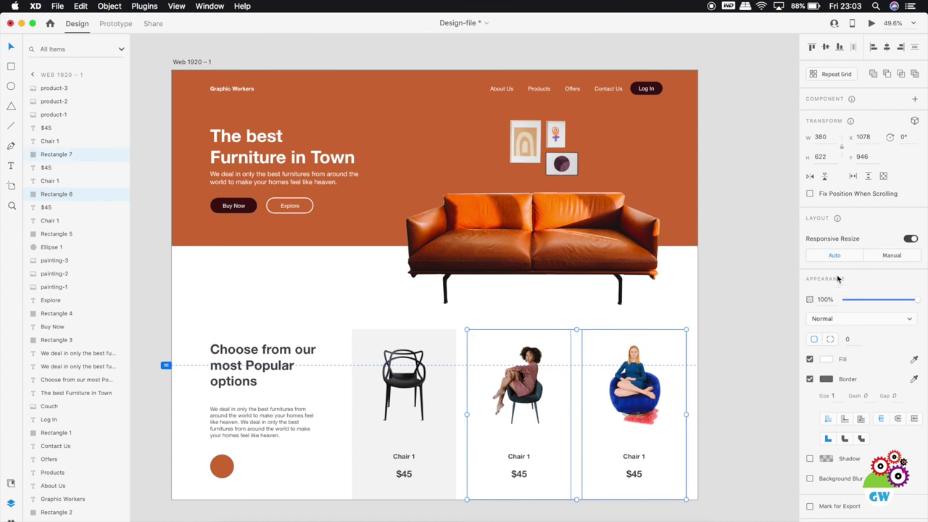
{"action": "left_click", "coordinate": [810, 380]}
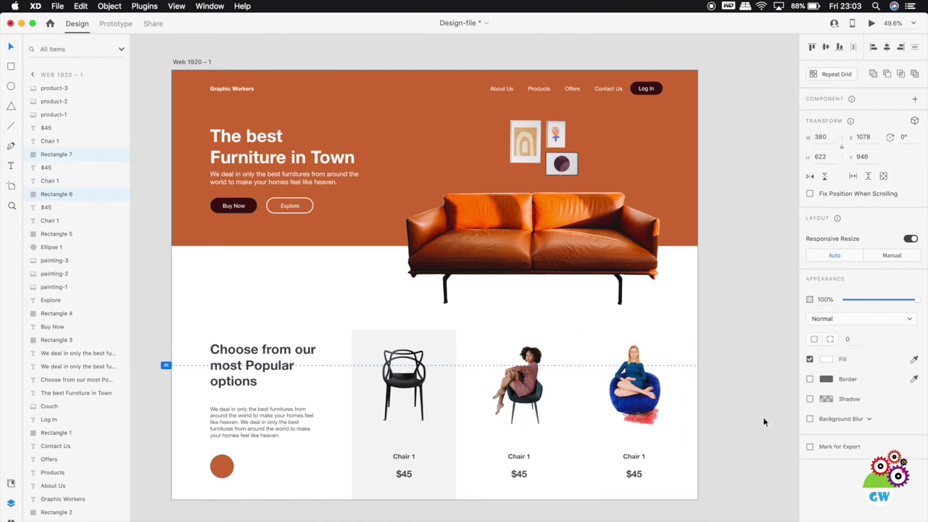
{"action": "left_click", "coordinate": [764, 421]}
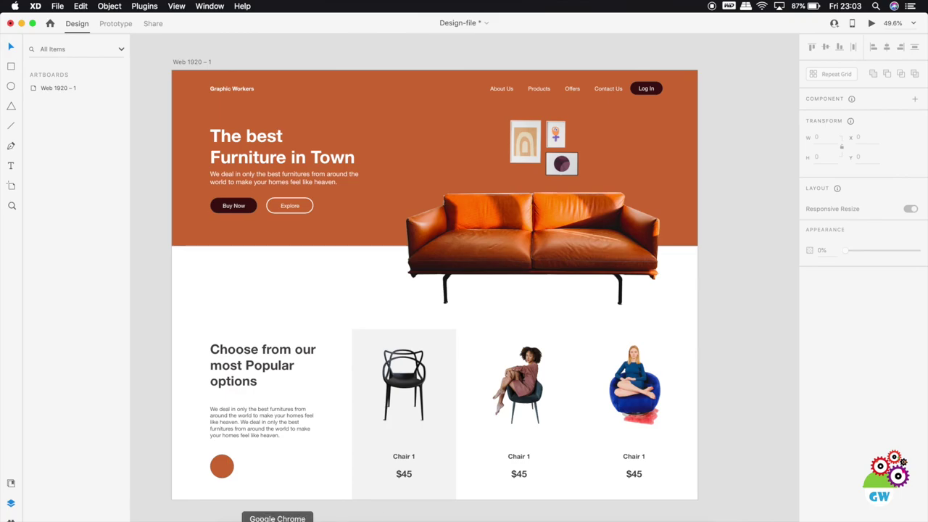
Step: Switch to the Landing page reference 2 image in Preview to compare the product section, and return to the XD design
{"action": "left_click", "coordinate": [277, 520]}
{"action": "left_click", "coordinate": [500, 519]}
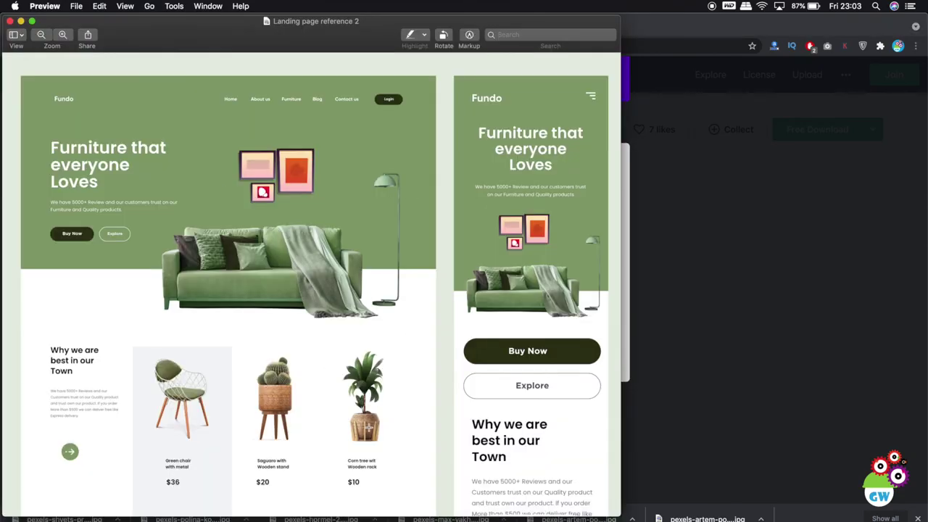
{"action": "left_click", "coordinate": [477, 519]}
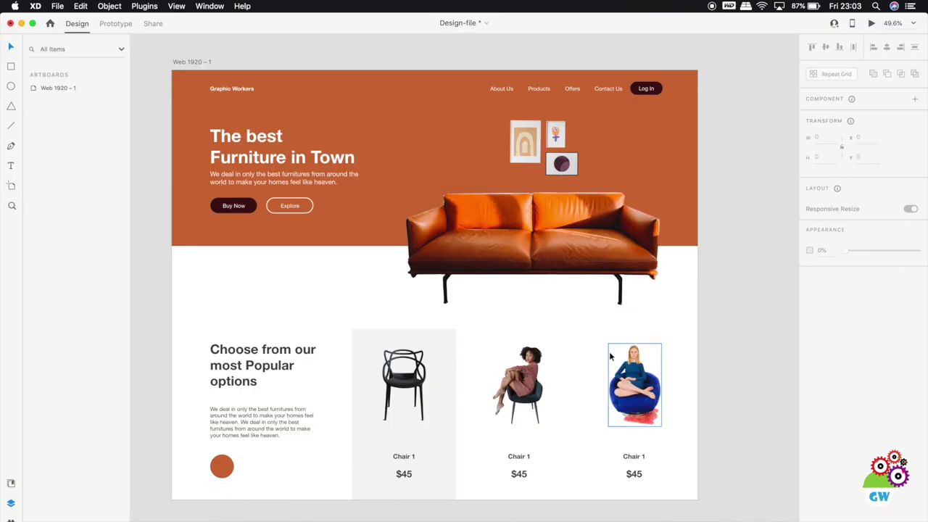